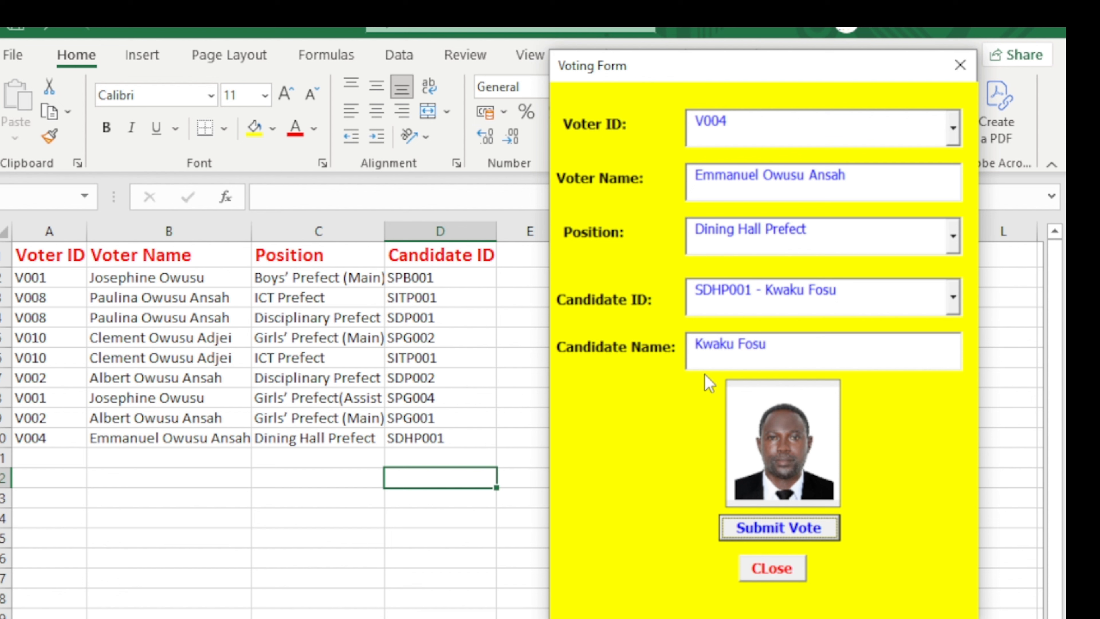
Check the Voter ID list on the Voting Form, then close the form to return to the vote log.
click(952, 132)
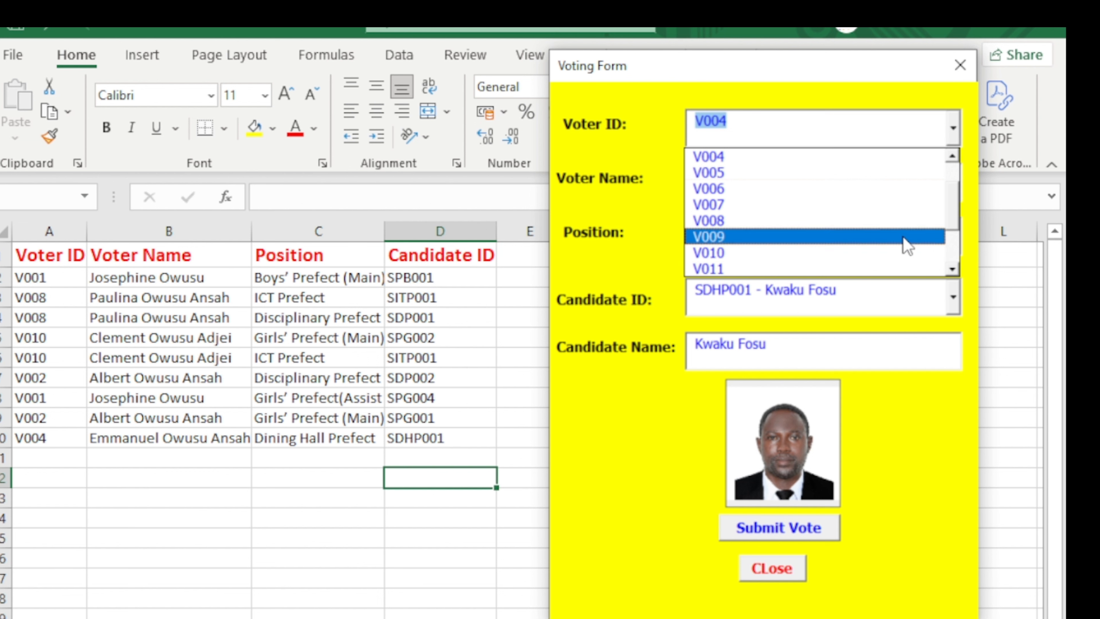
click(959, 65)
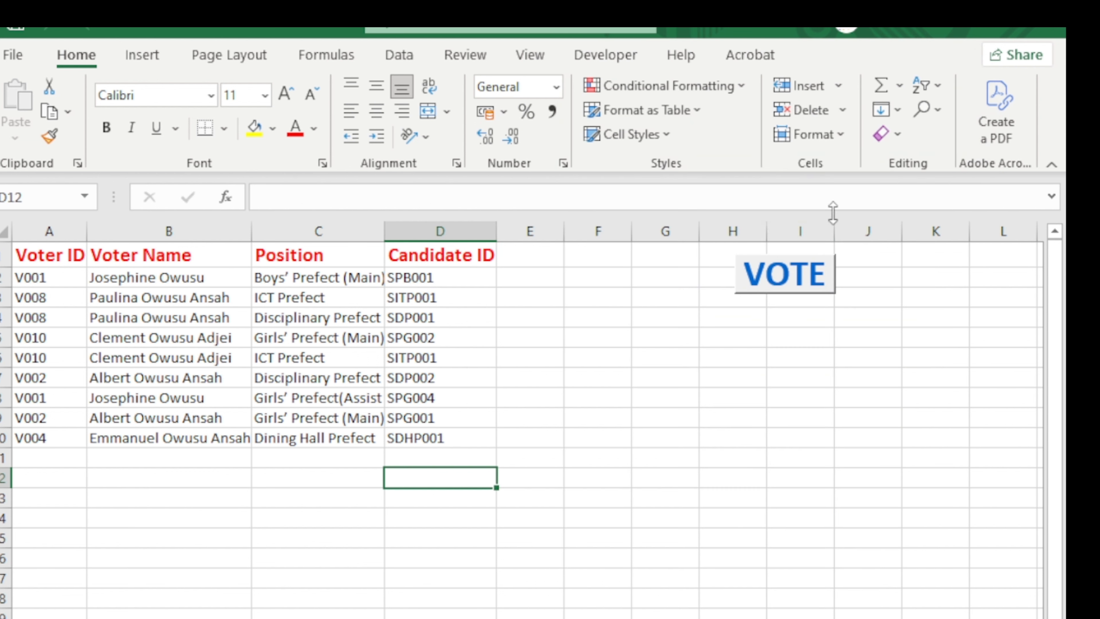
Open the Voting Form beside the log and select voter V001 with Boys' Prefect (Main) candidate SPB001.
click(769, 286)
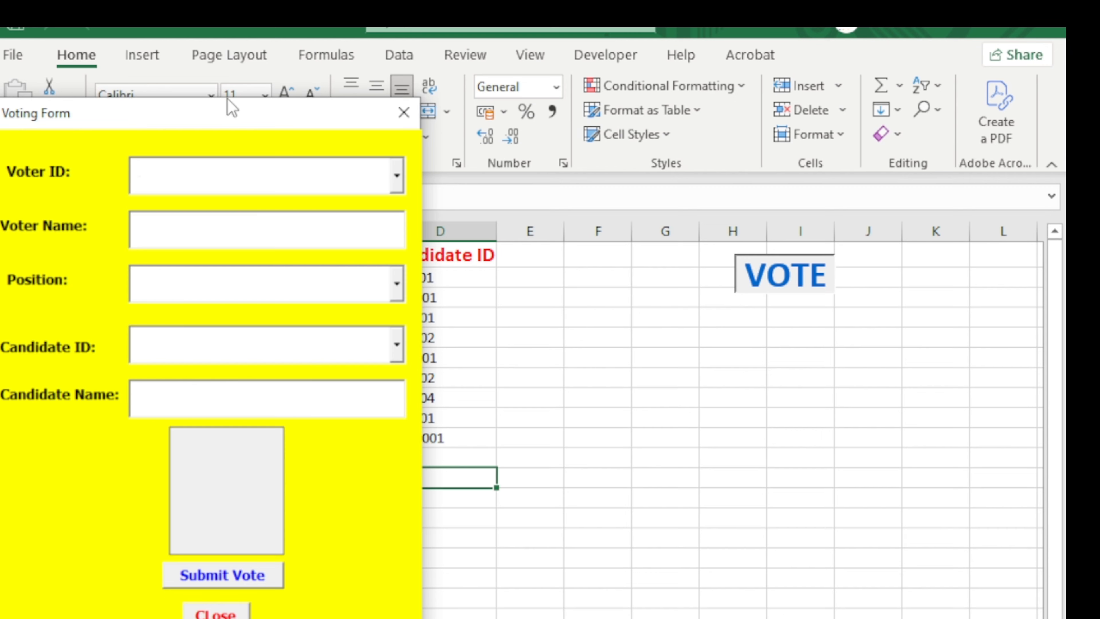
drag(231, 109, 821, 100)
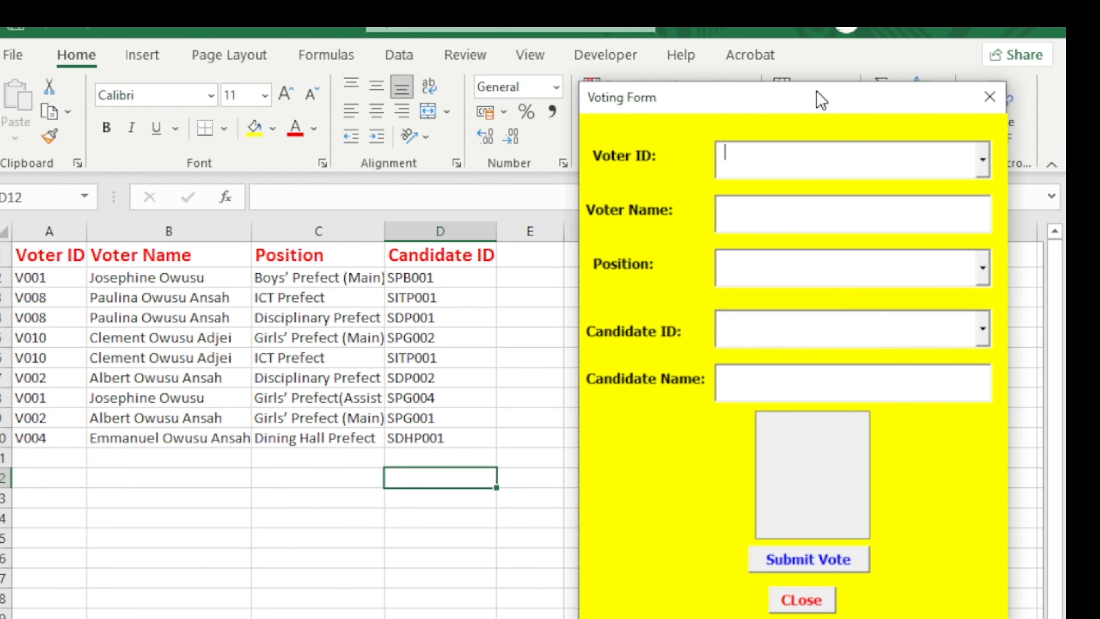
click(983, 161)
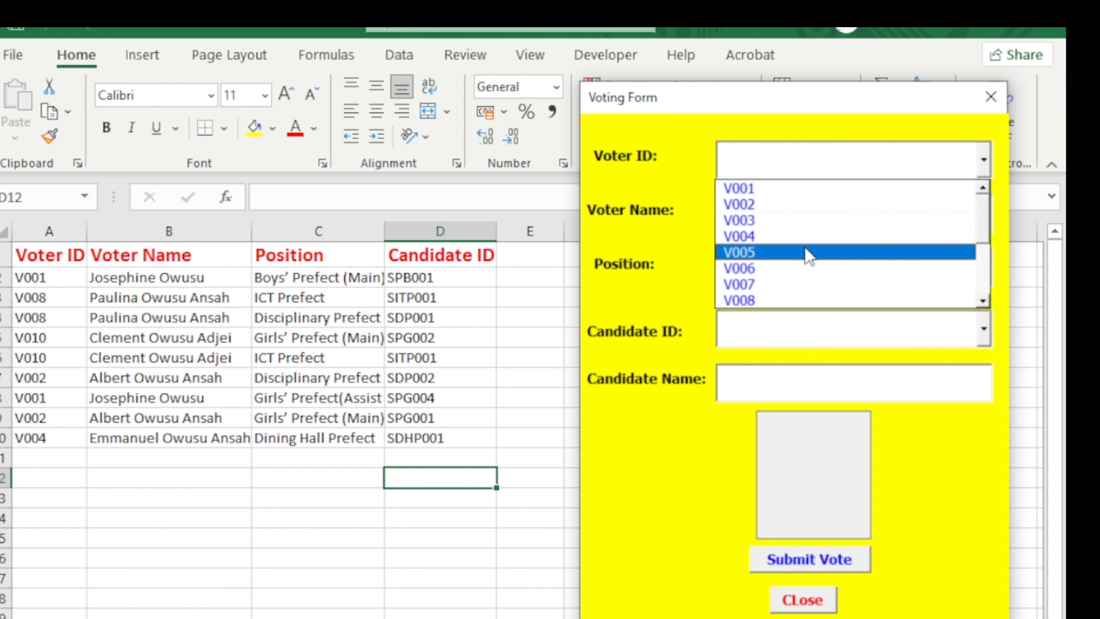
click(860, 192)
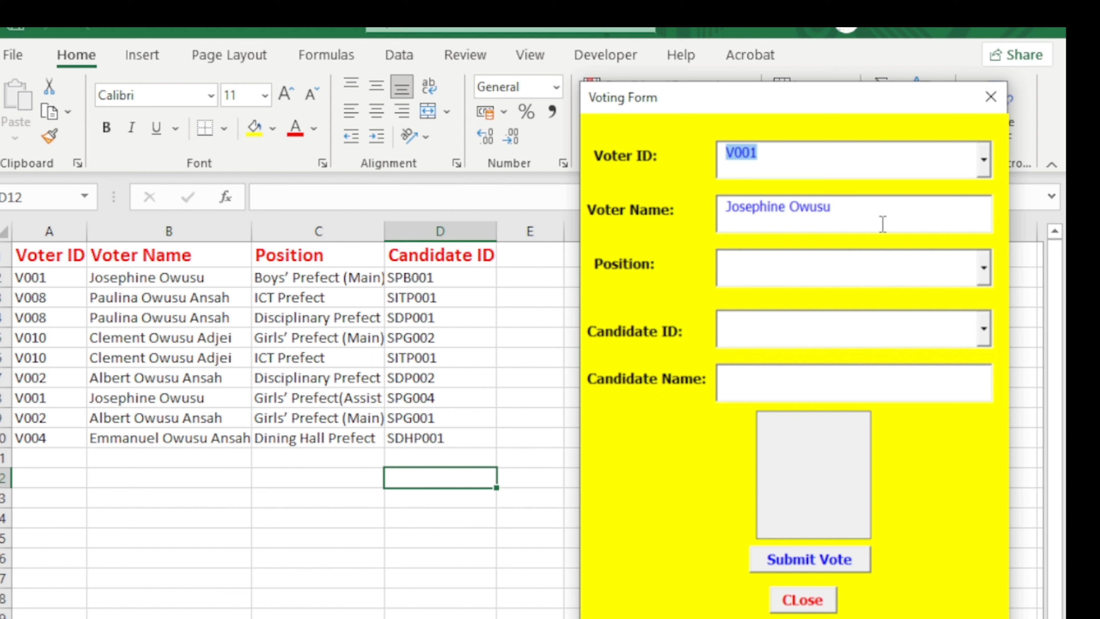
click(984, 268)
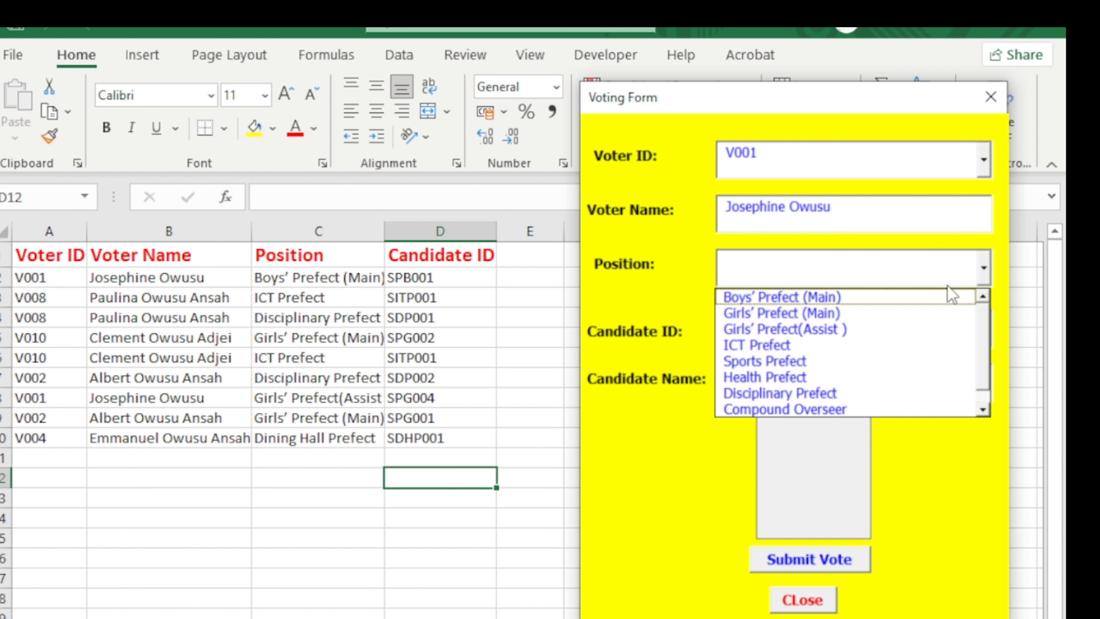
click(945, 298)
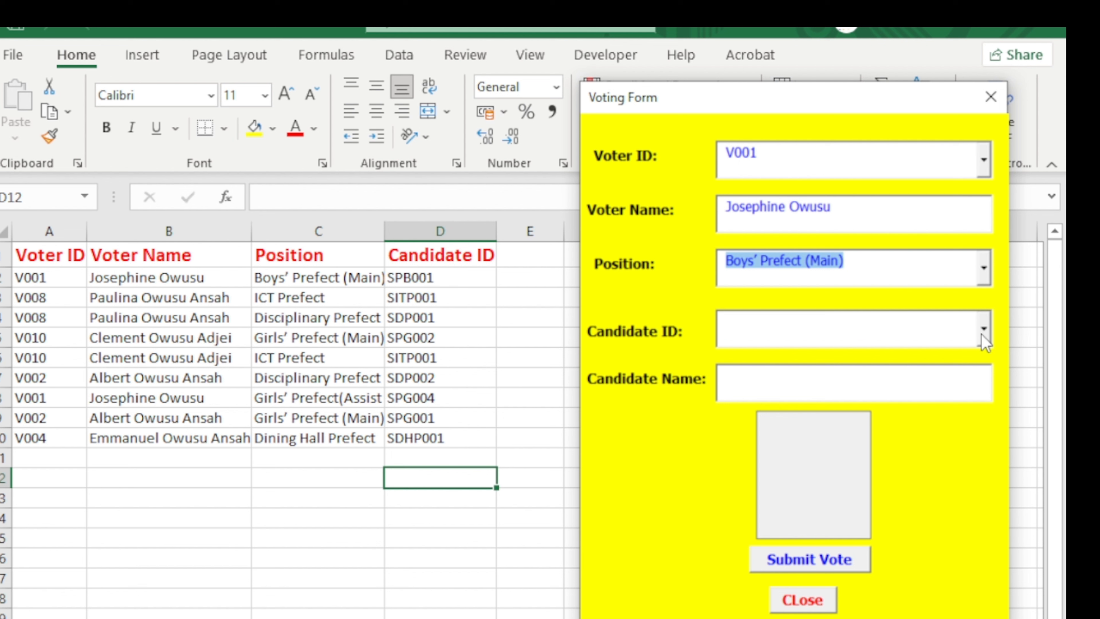
click(981, 334)
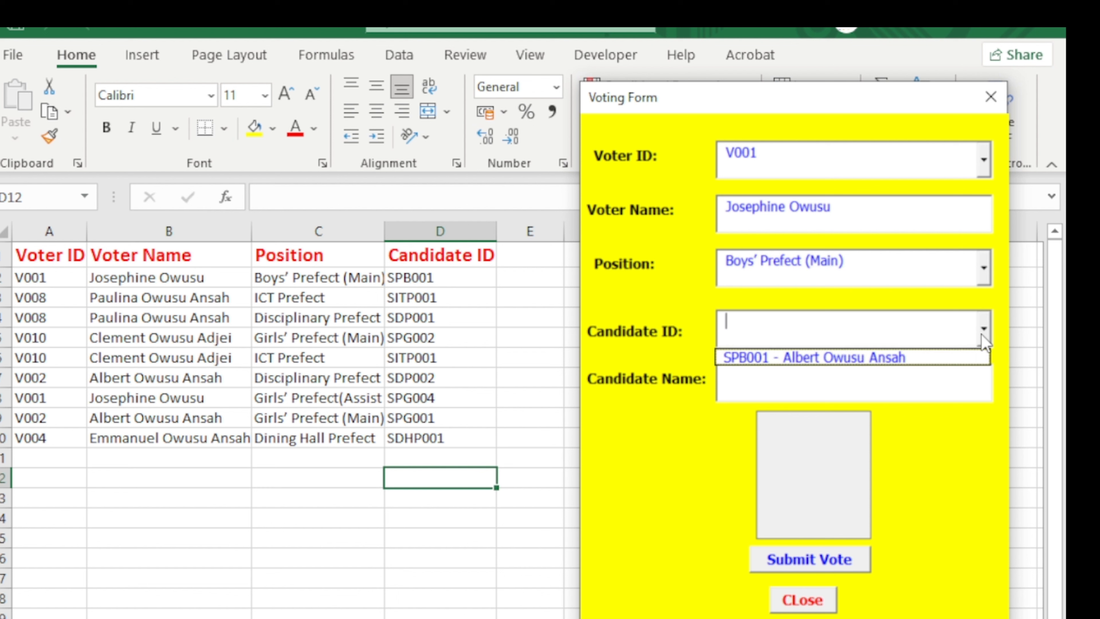
click(926, 357)
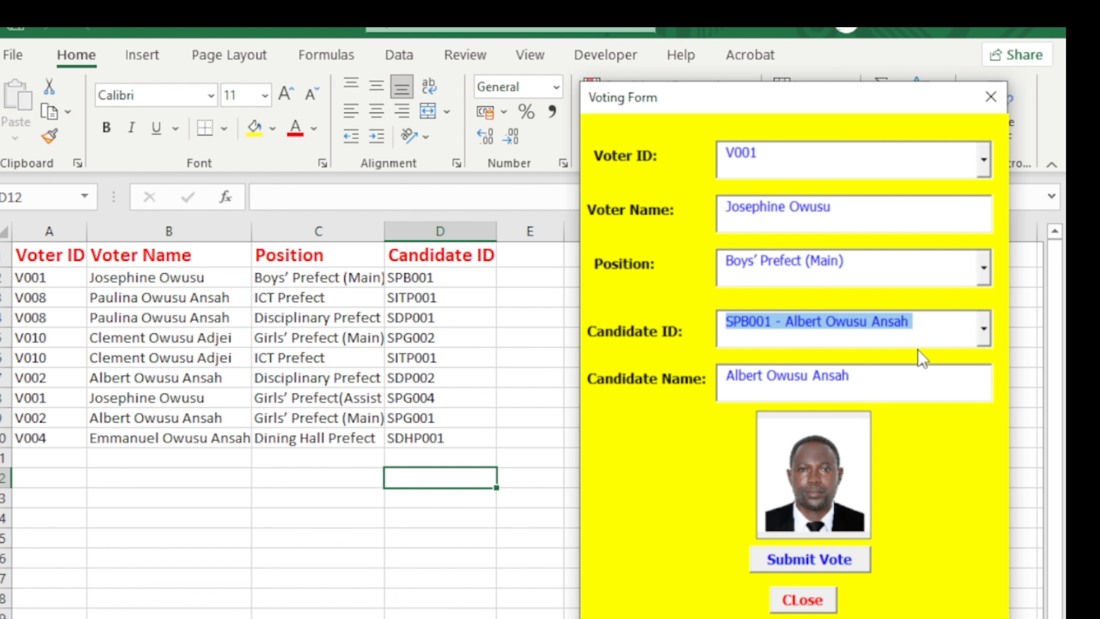
Change the choice to Girls' Prefect (Main) with candidate SPG002.
click(983, 277)
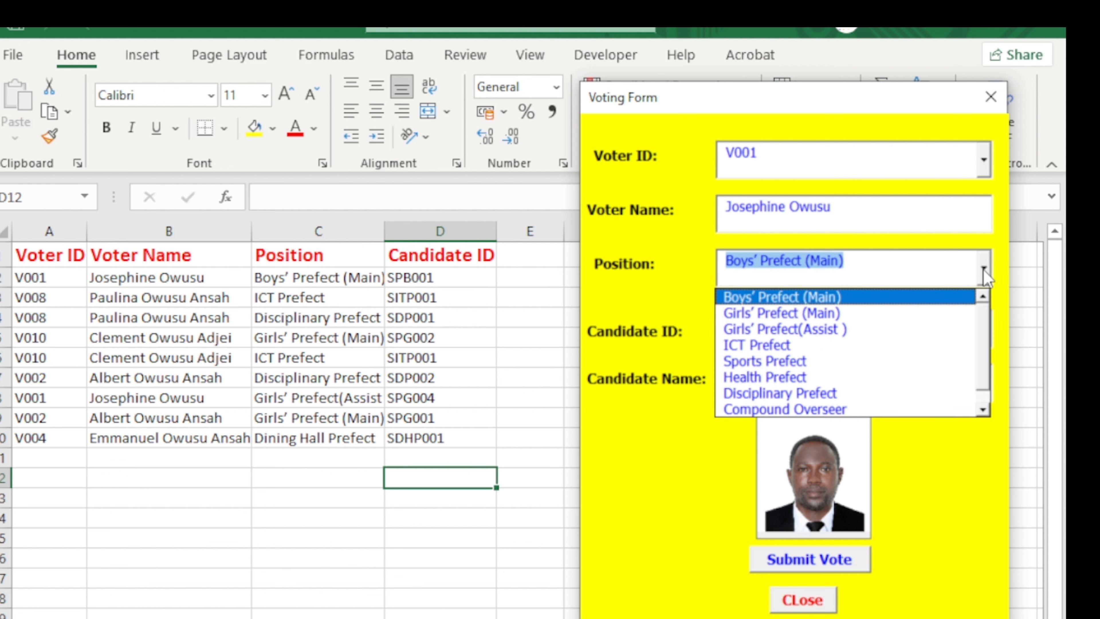
click(931, 315)
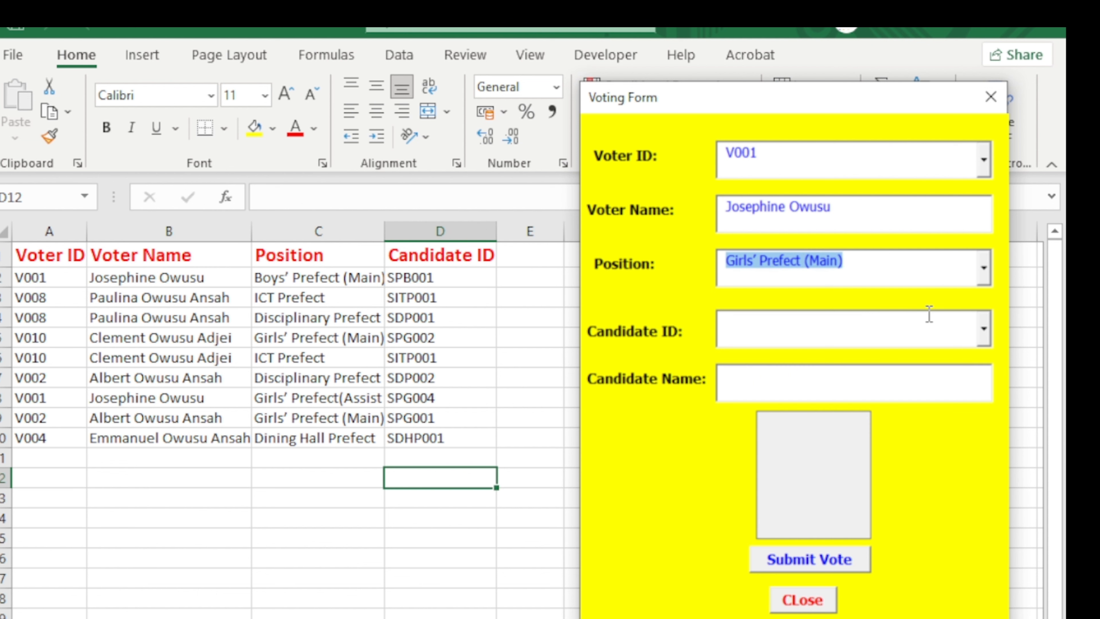
click(983, 328)
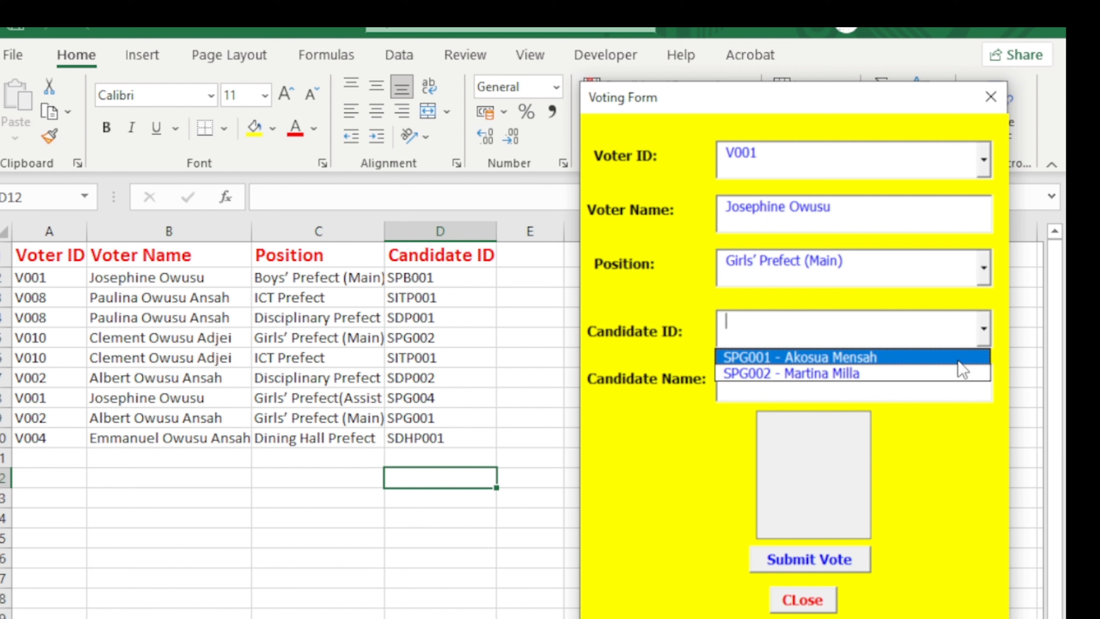
click(958, 361)
click(984, 329)
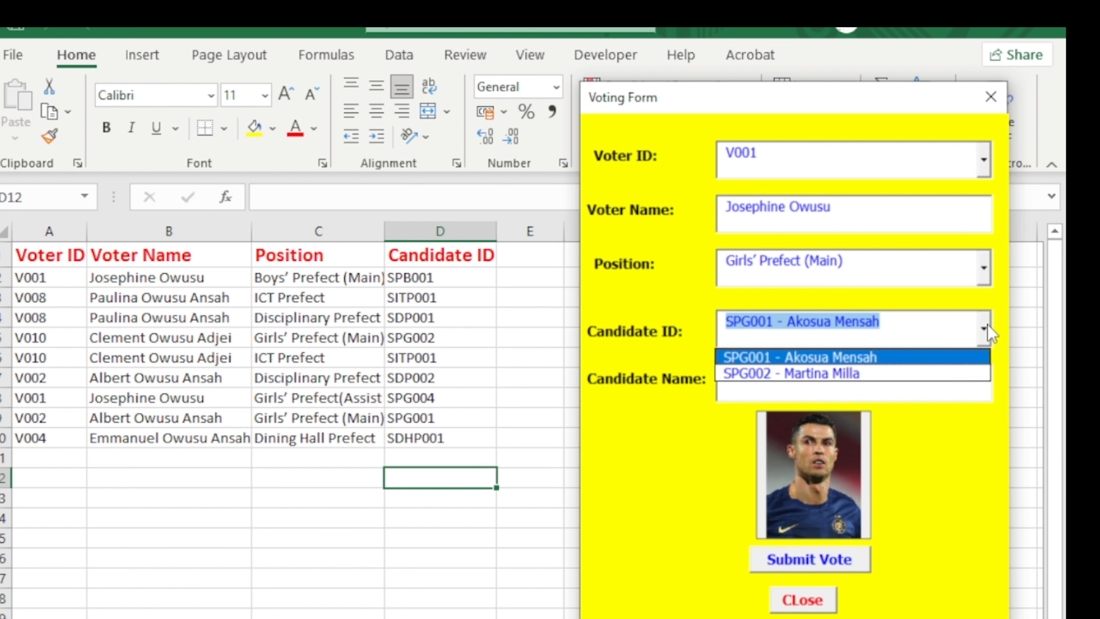
click(937, 373)
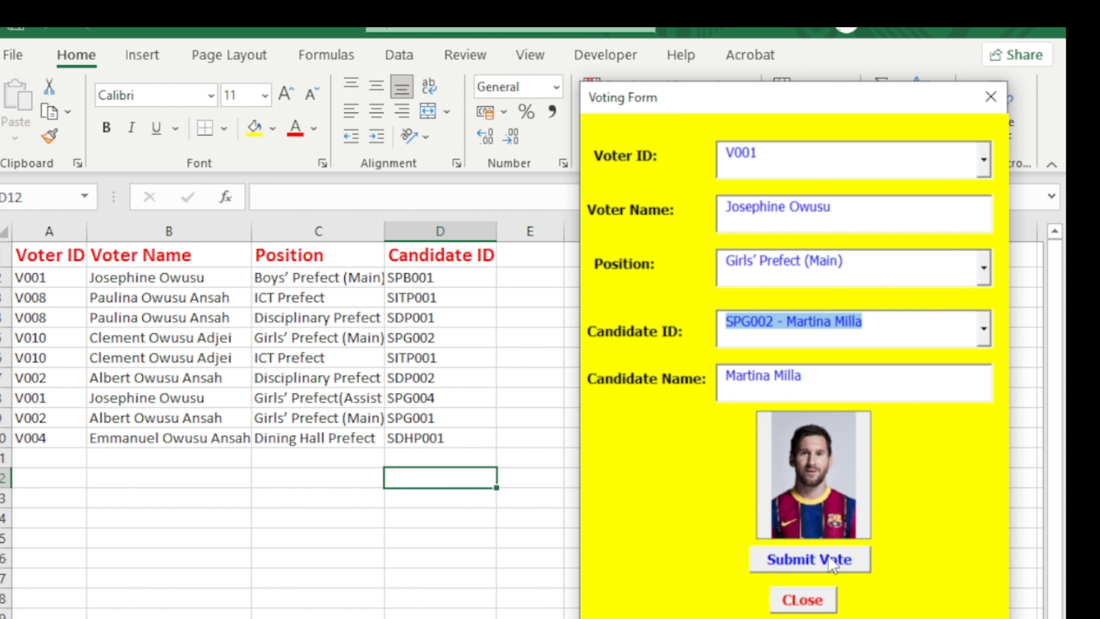
Submit V001's vote, acknowledge the confirmation, and exit the voting form.
click(824, 570)
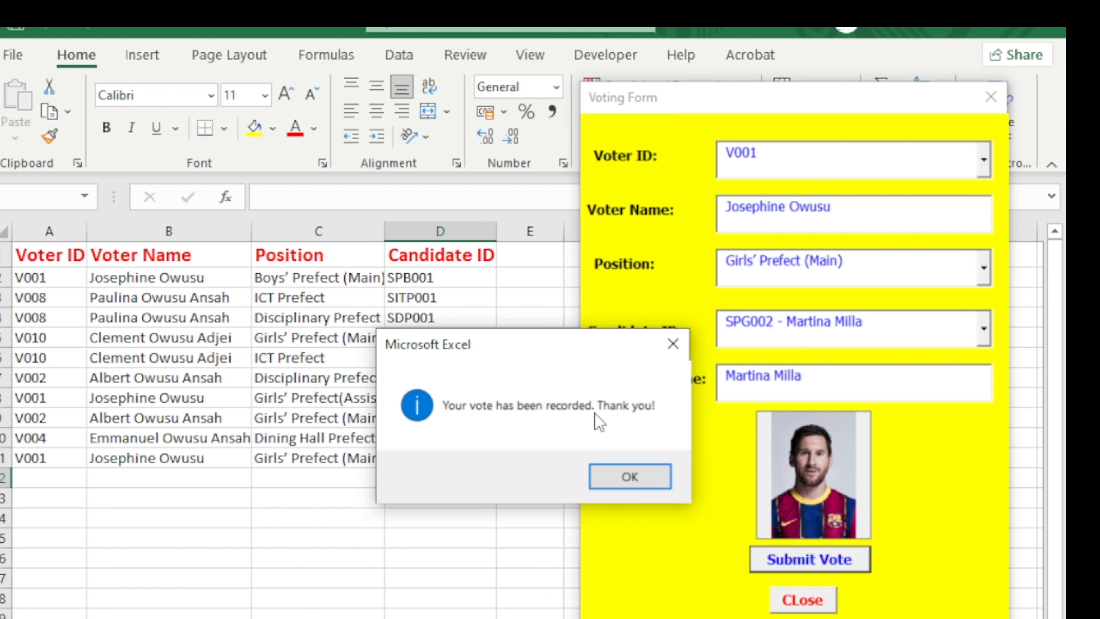
click(639, 479)
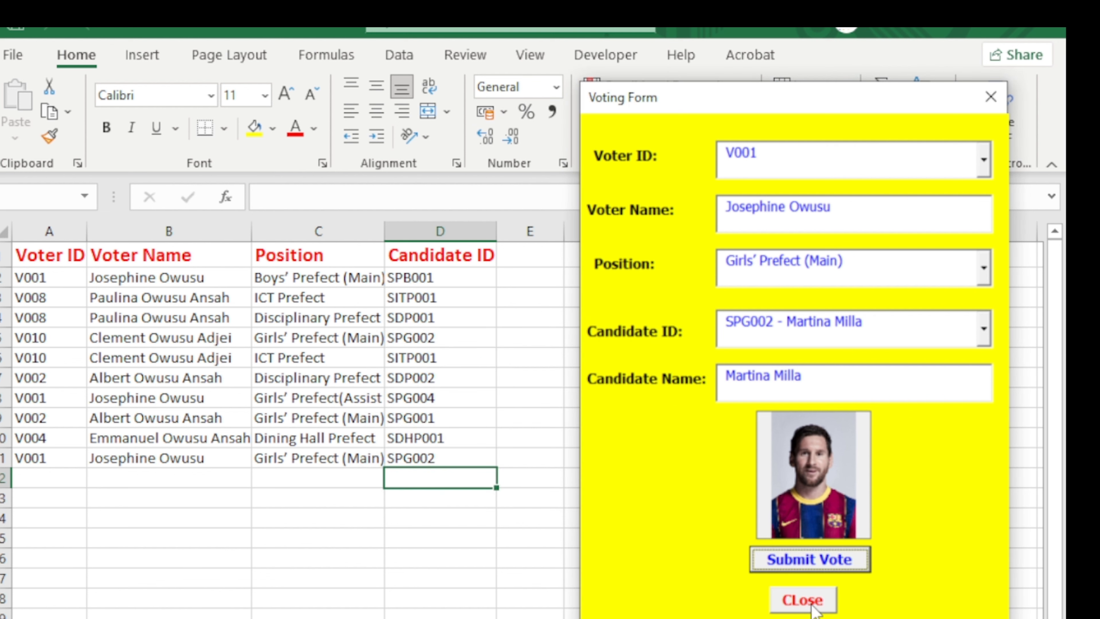
click(806, 600)
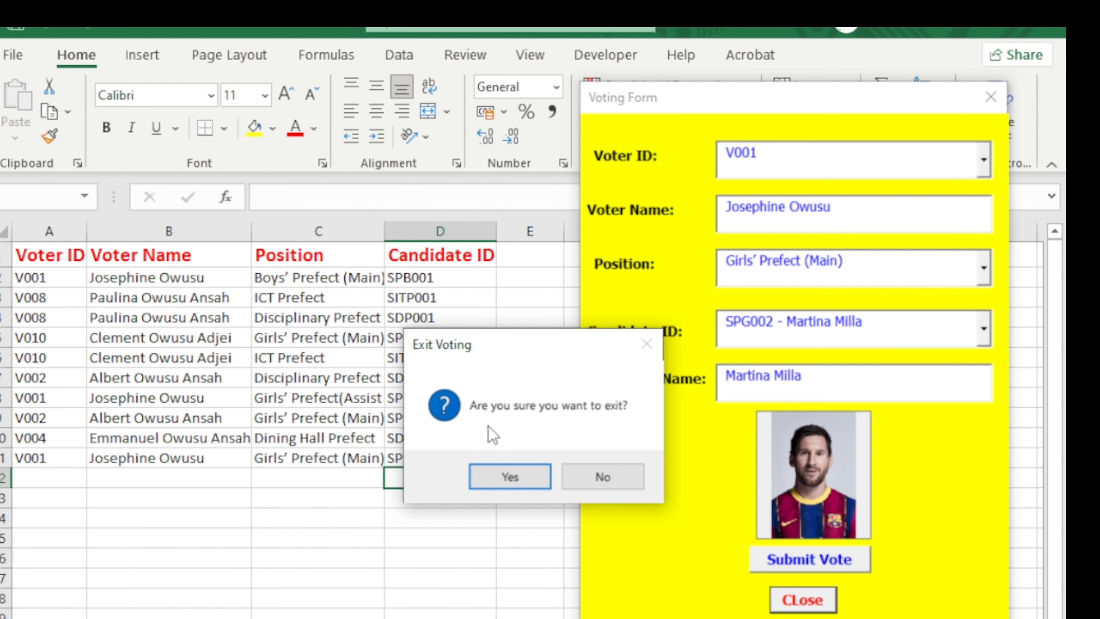
click(509, 474)
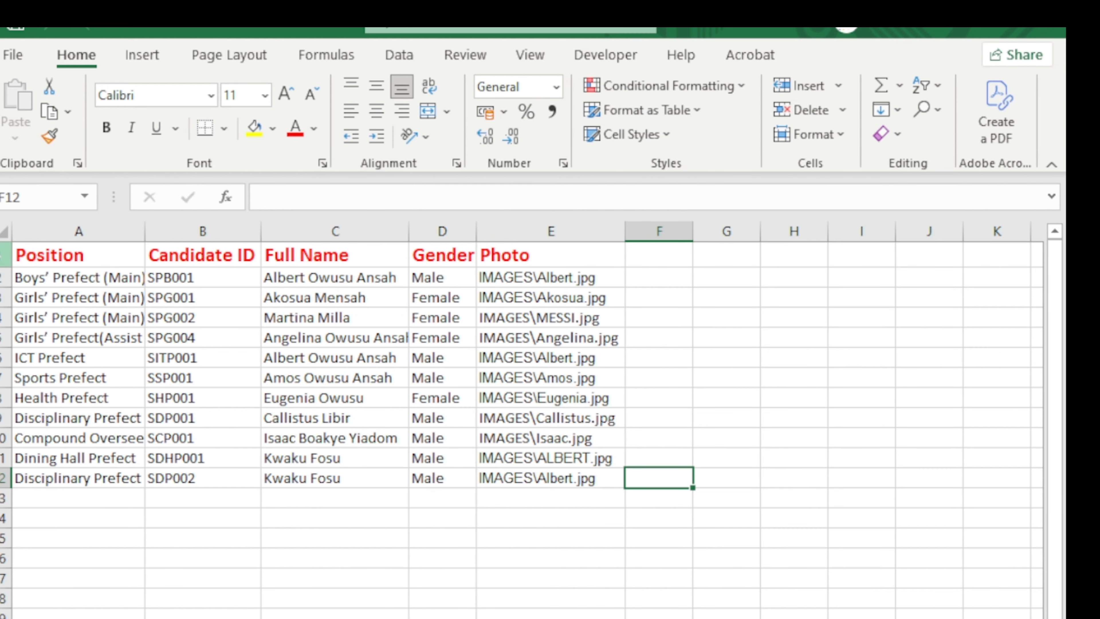
click(80, 263)
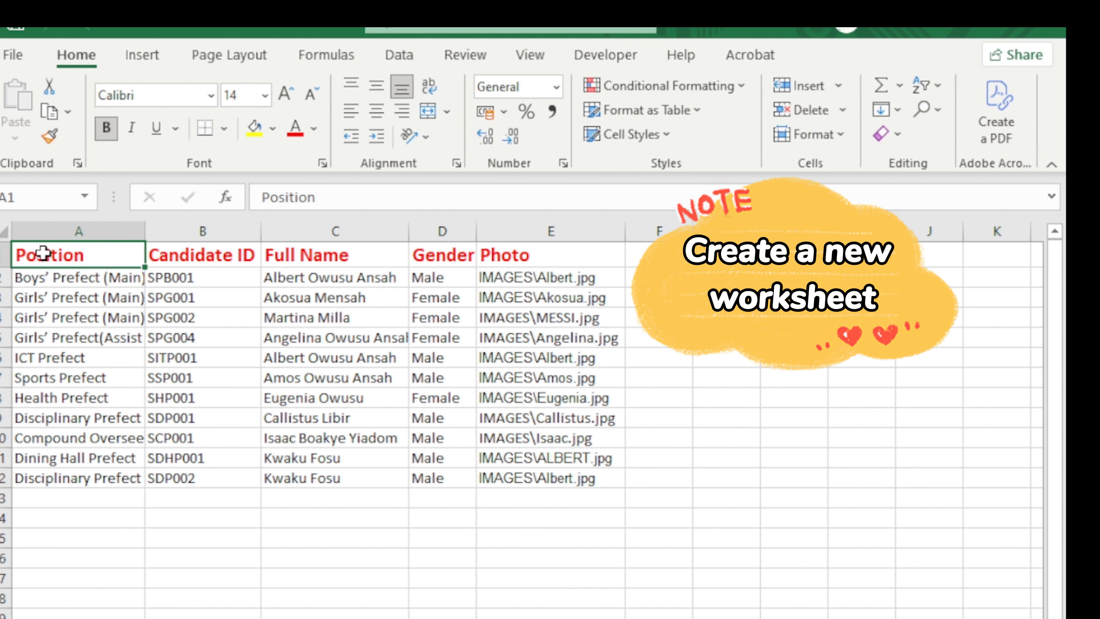
click(73, 229)
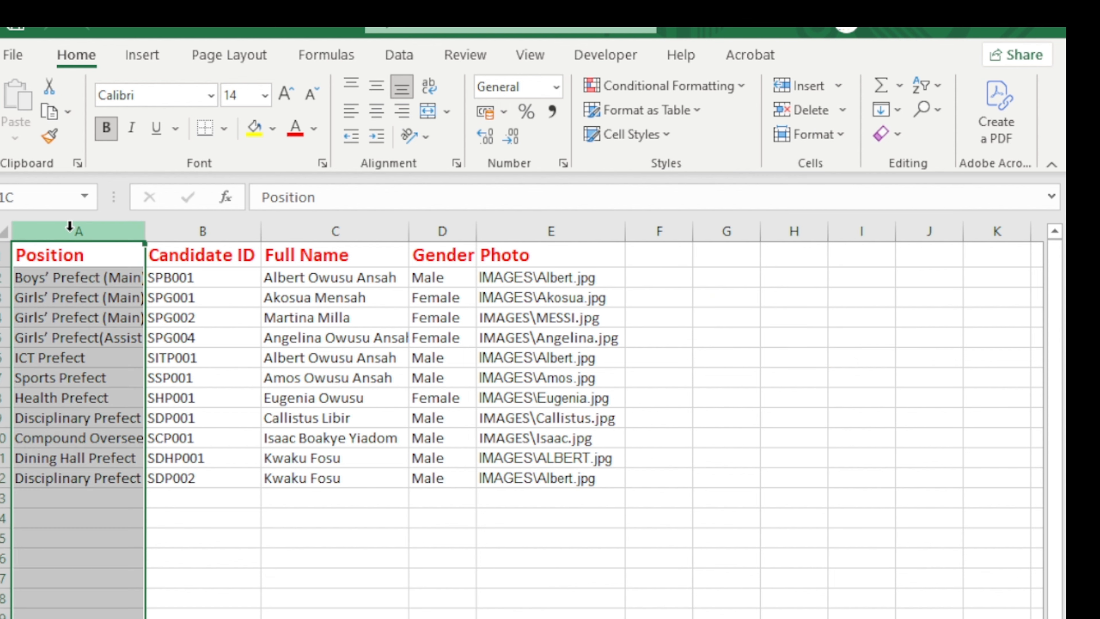
click(73, 253)
click(6, 254)
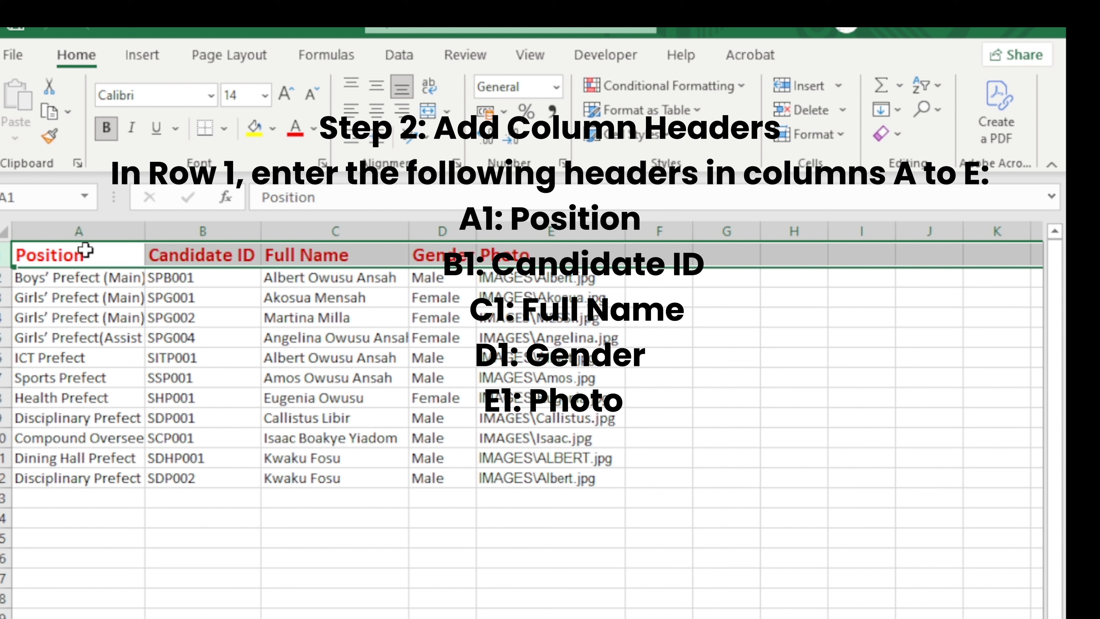
click(233, 258)
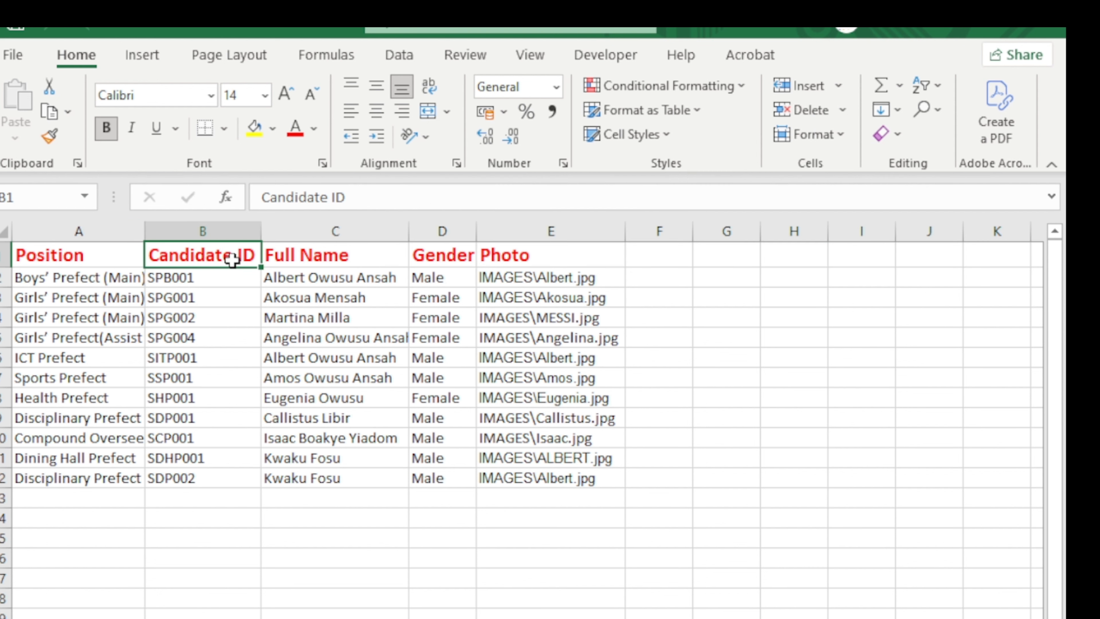
click(332, 256)
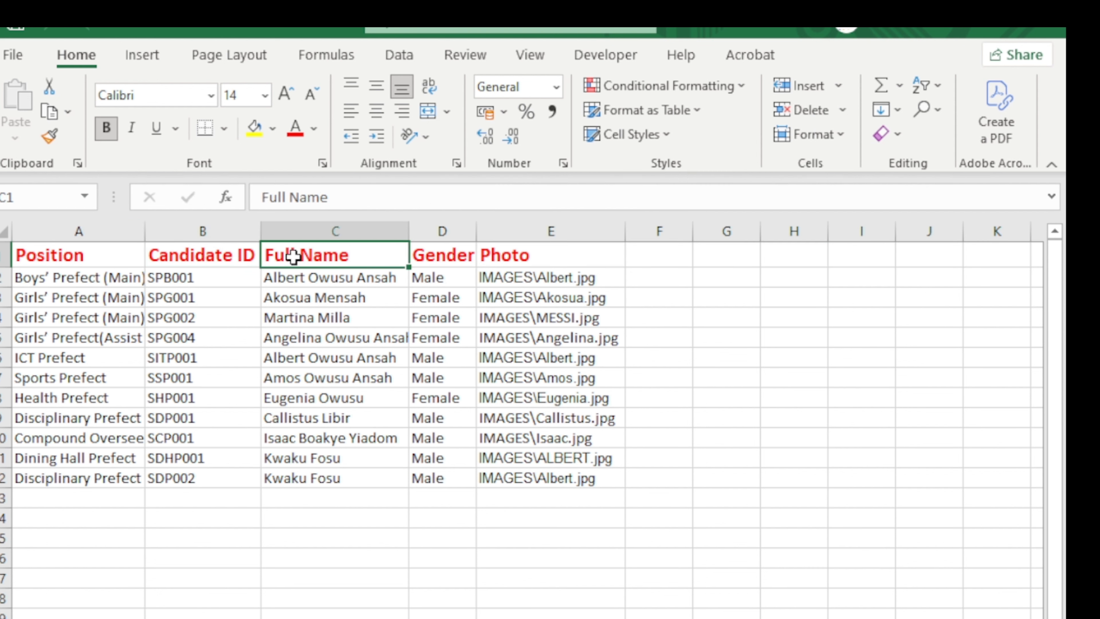
click(457, 261)
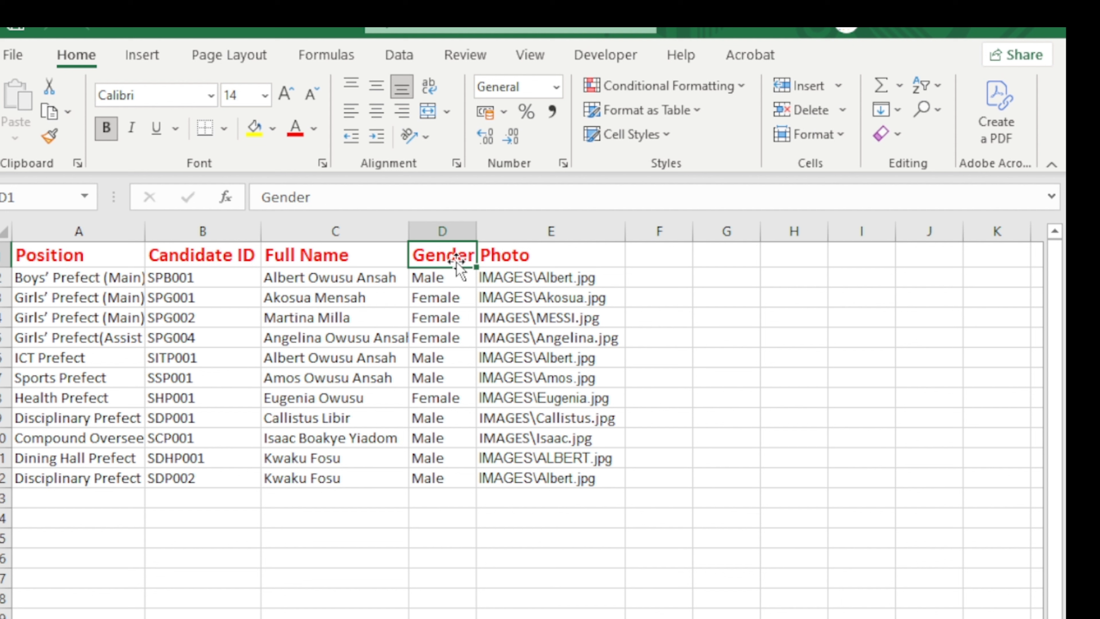
click(543, 259)
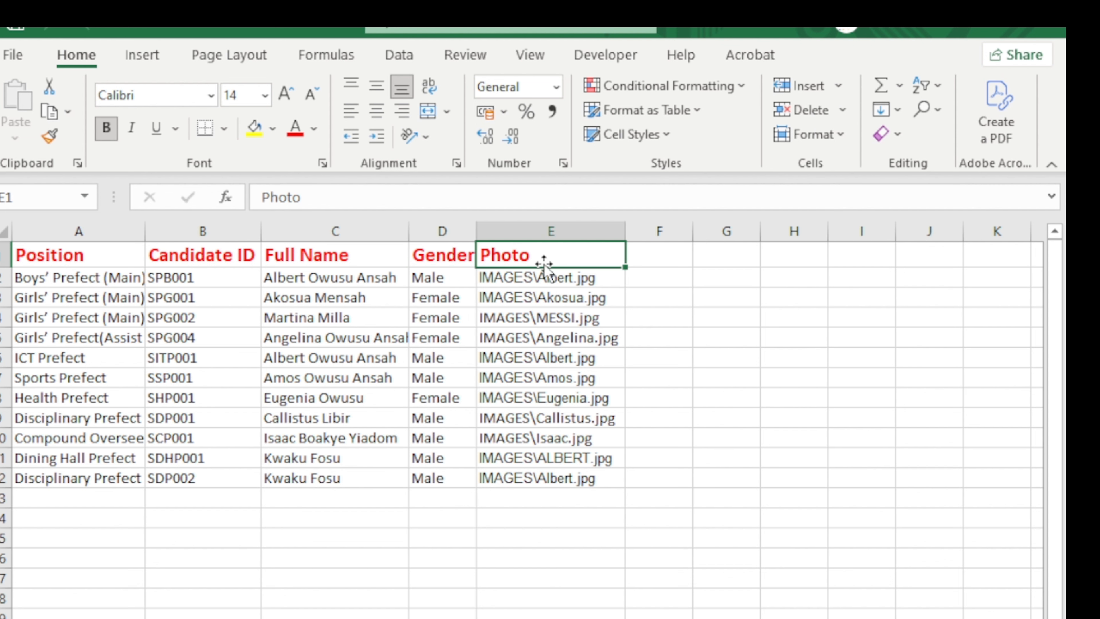
click(541, 230)
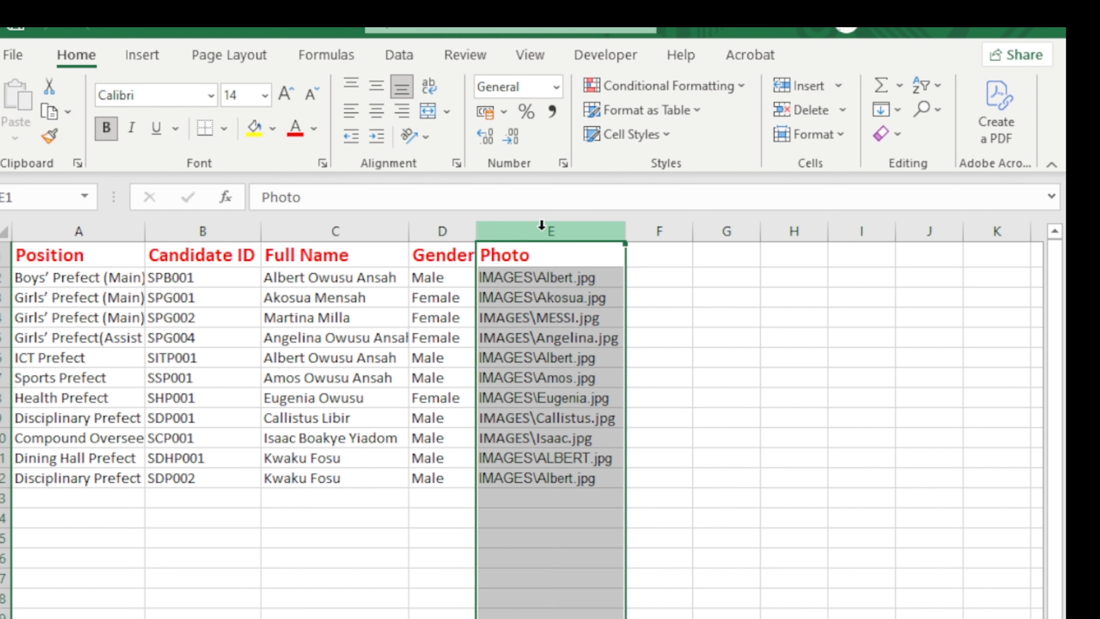
click(442, 230)
click(114, 231)
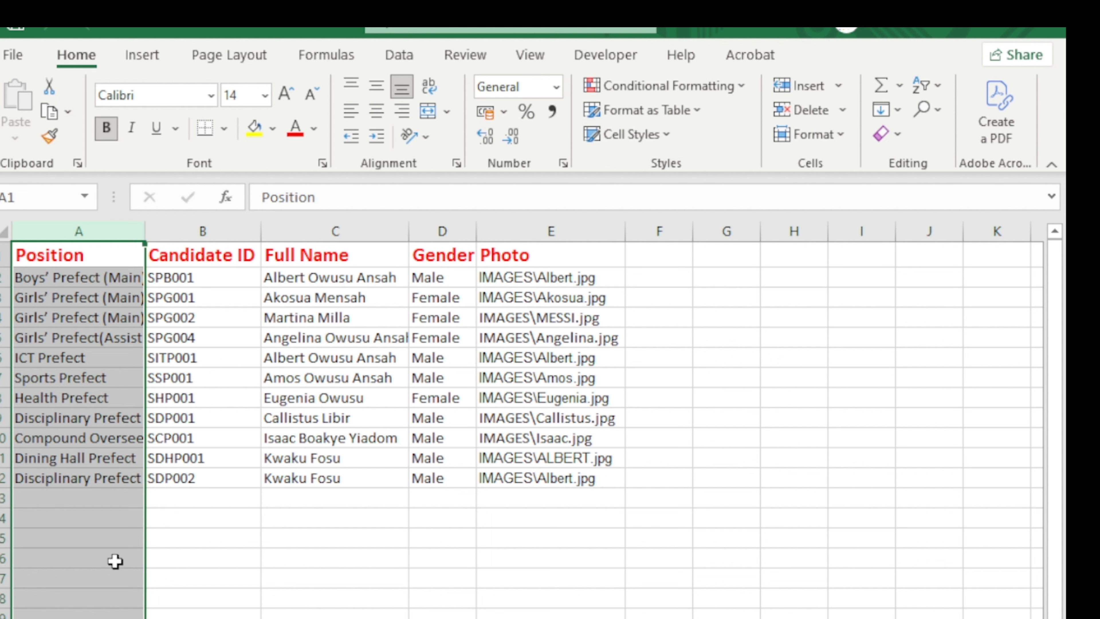
click(116, 502)
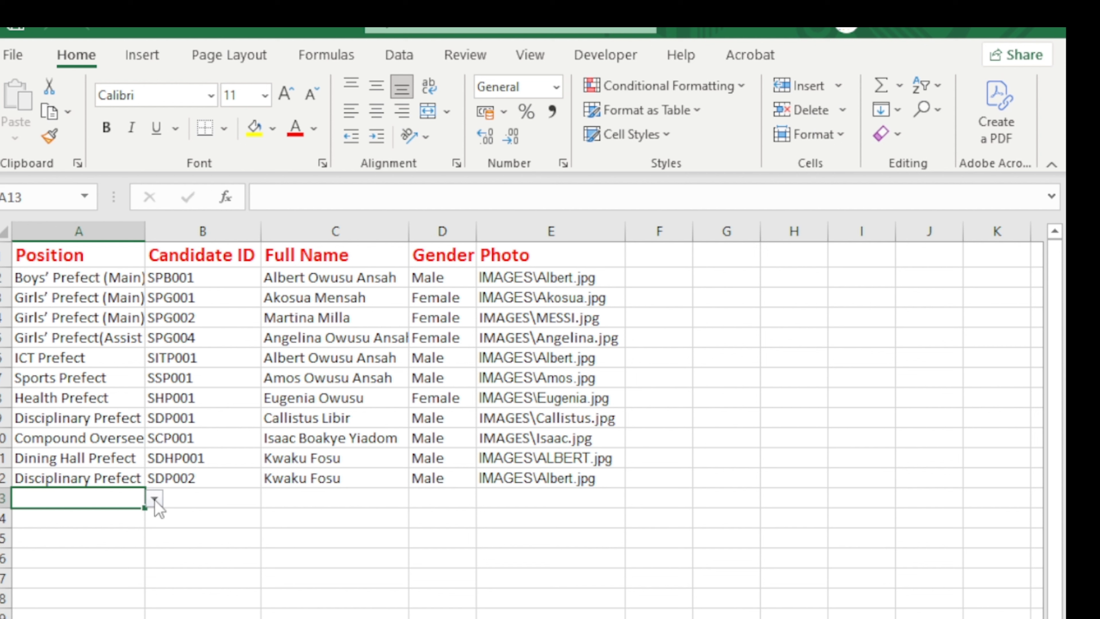
Choose Dining Hall Prefect as the position in cell A13.
click(154, 499)
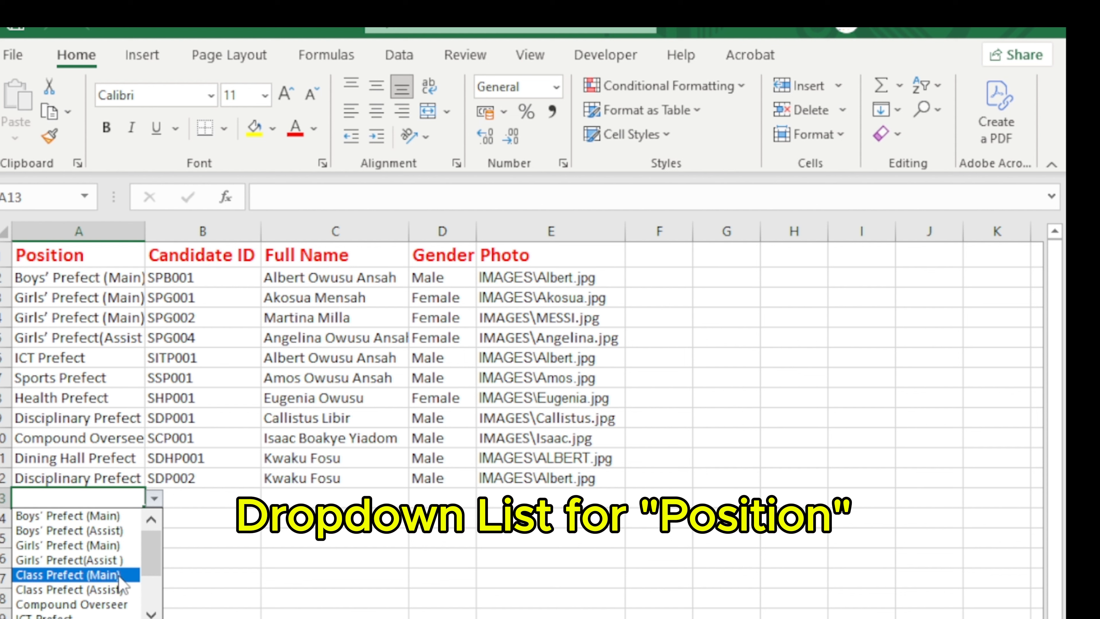
click(152, 612)
click(151, 612)
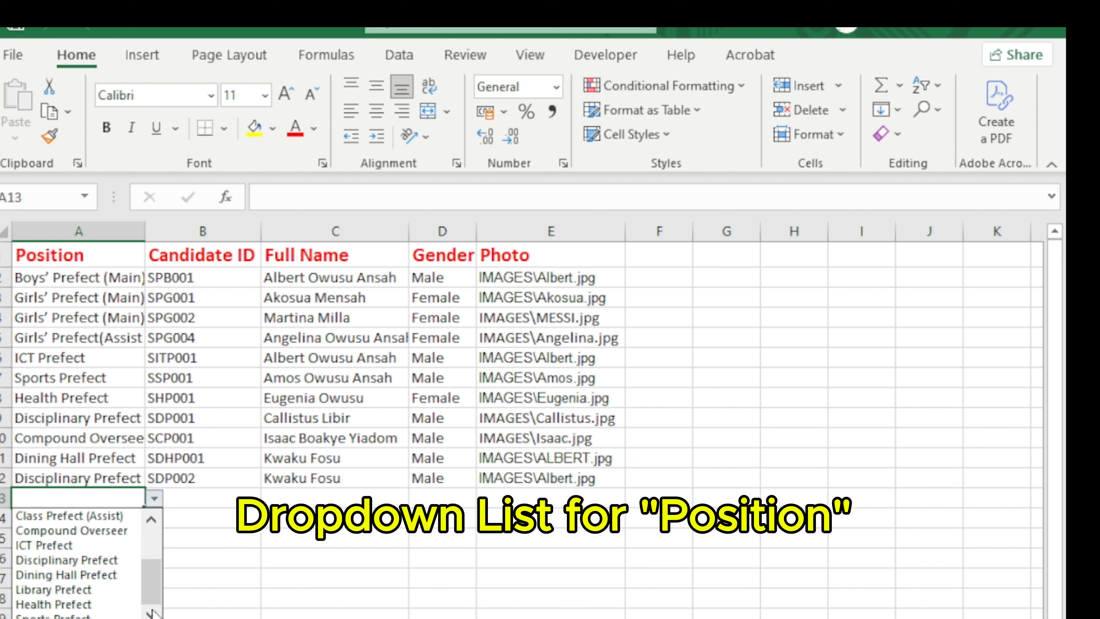
click(151, 519)
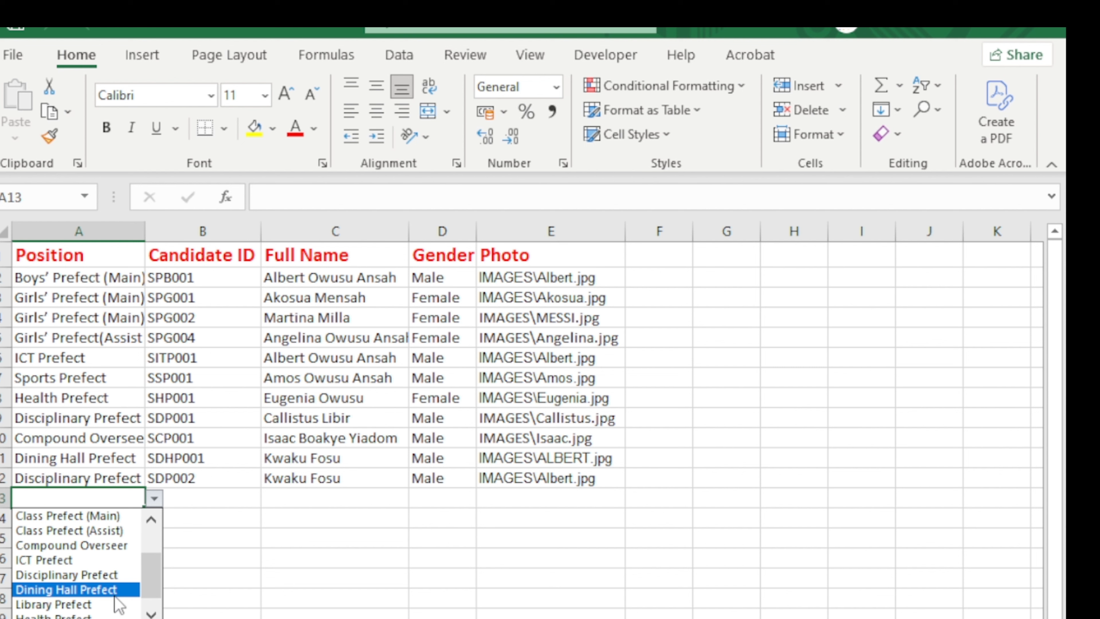
click(115, 595)
Enter candidate ID SDHP002 in B13 and the candidate's full name in C13.
click(187, 494)
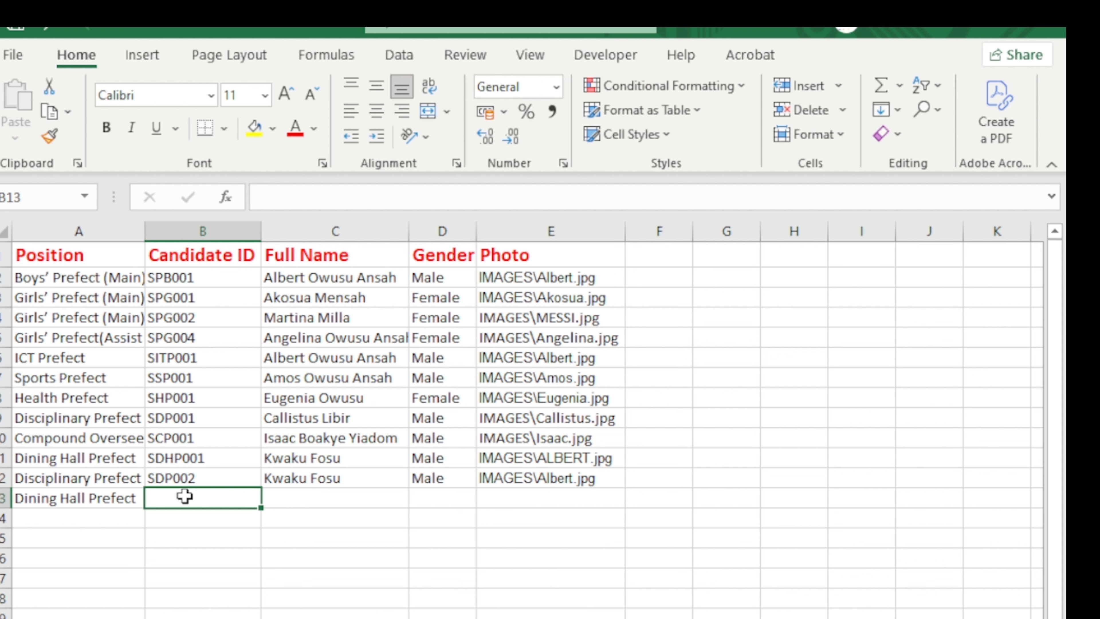
text(SD)
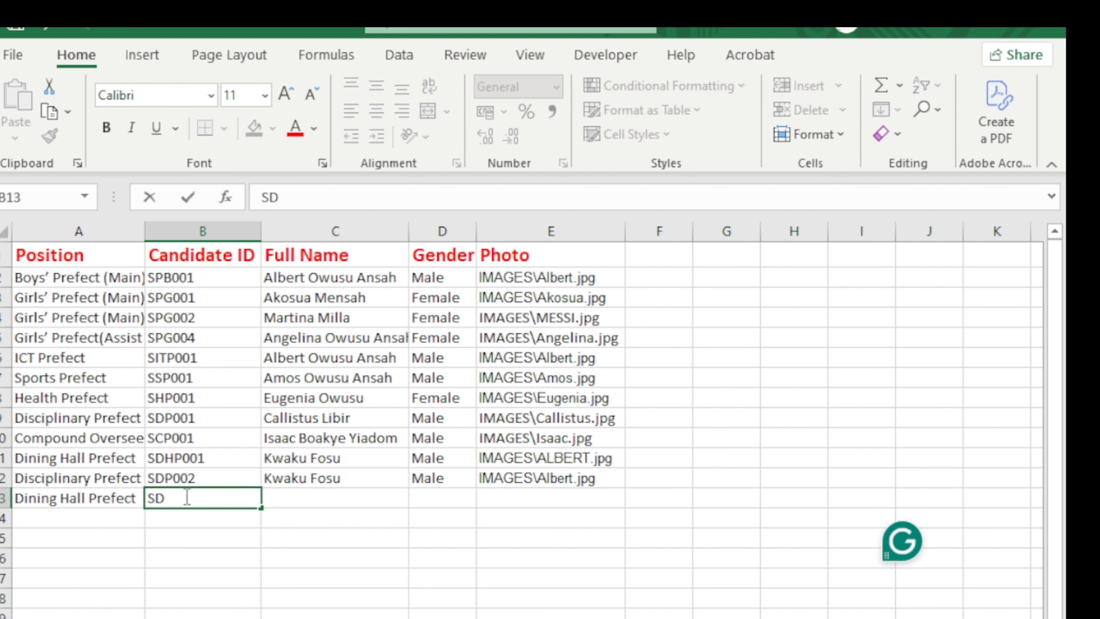
text(H)
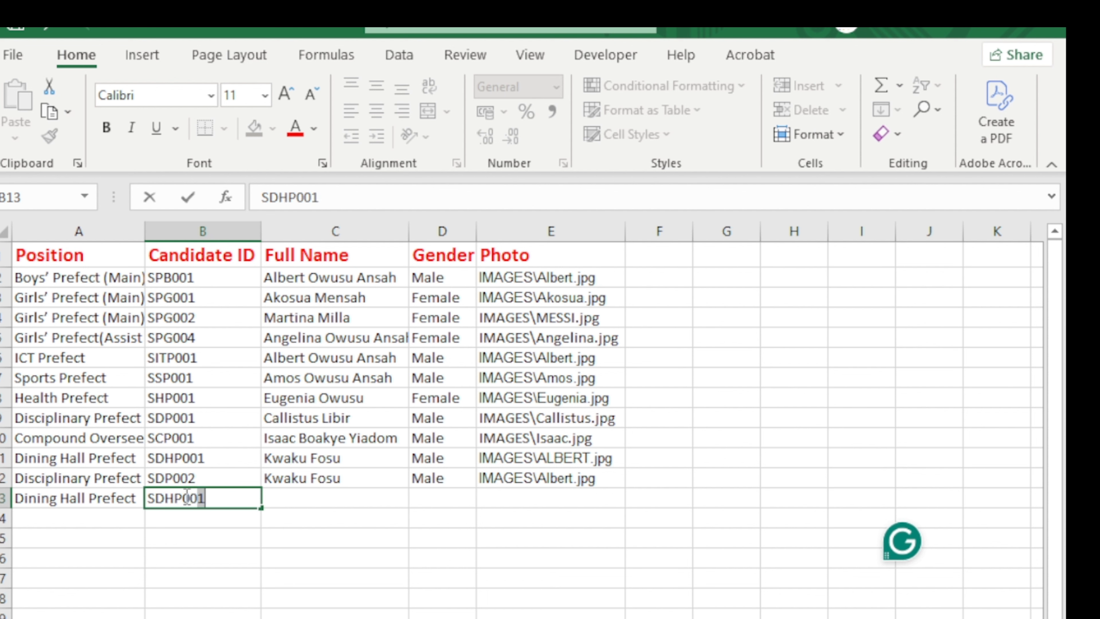
text(P002)
click(329, 498)
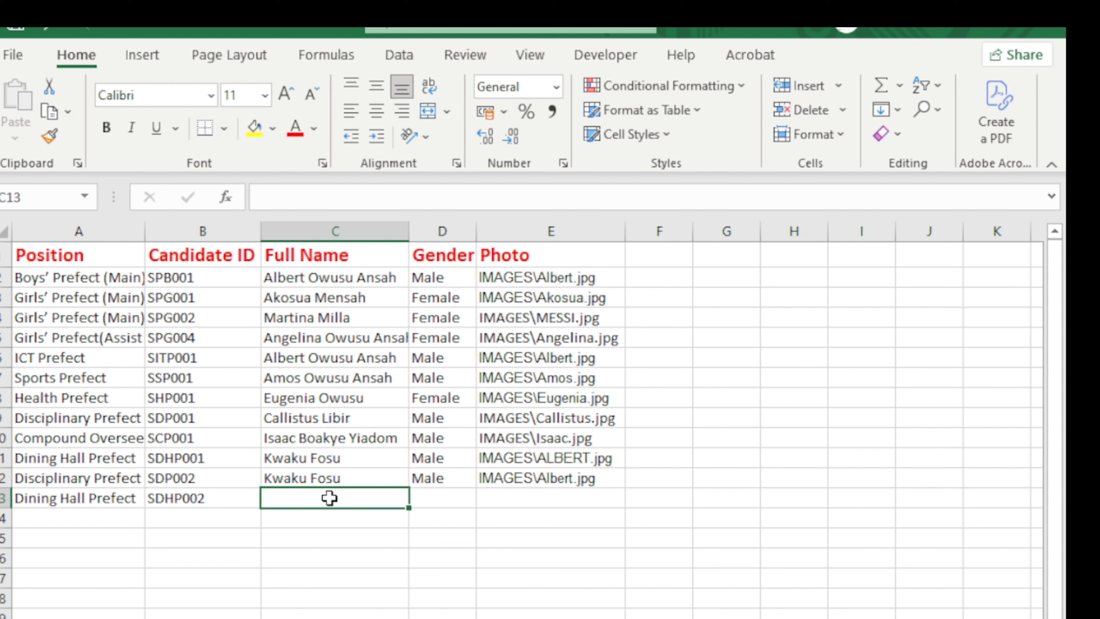
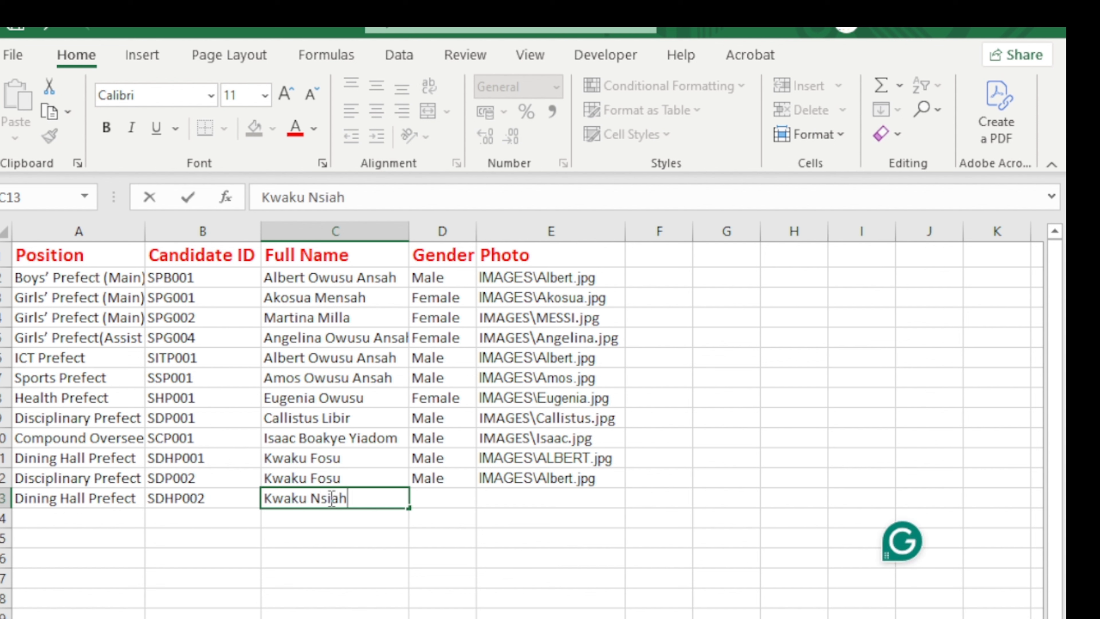
Set the new candidate's gender in D13 to Male using its validation dropdown.
click(450, 219)
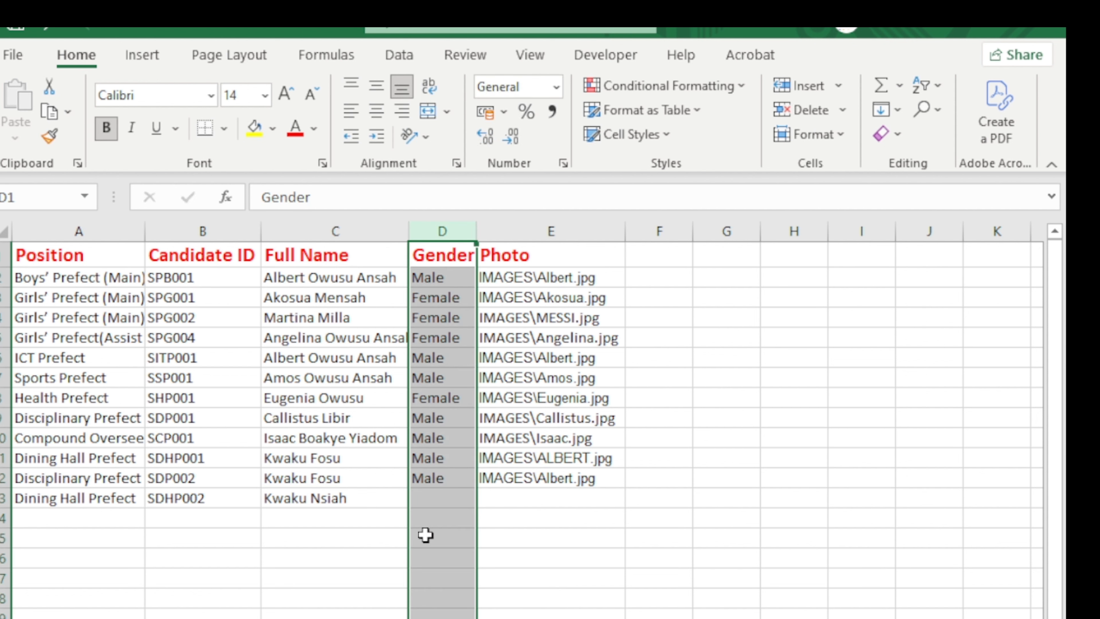
click(445, 505)
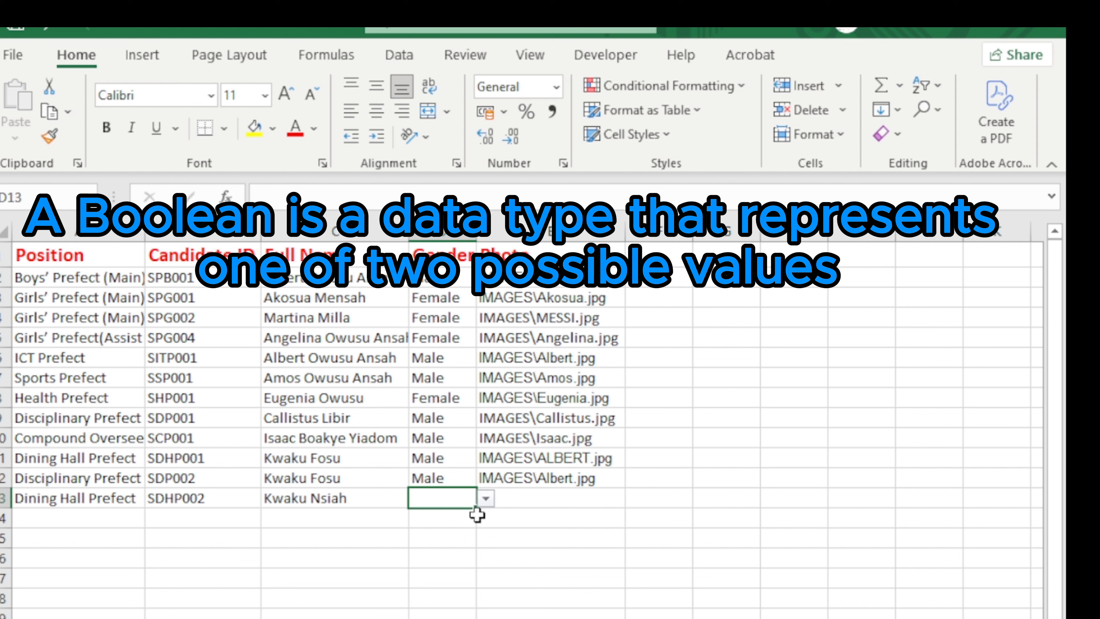
click(485, 498)
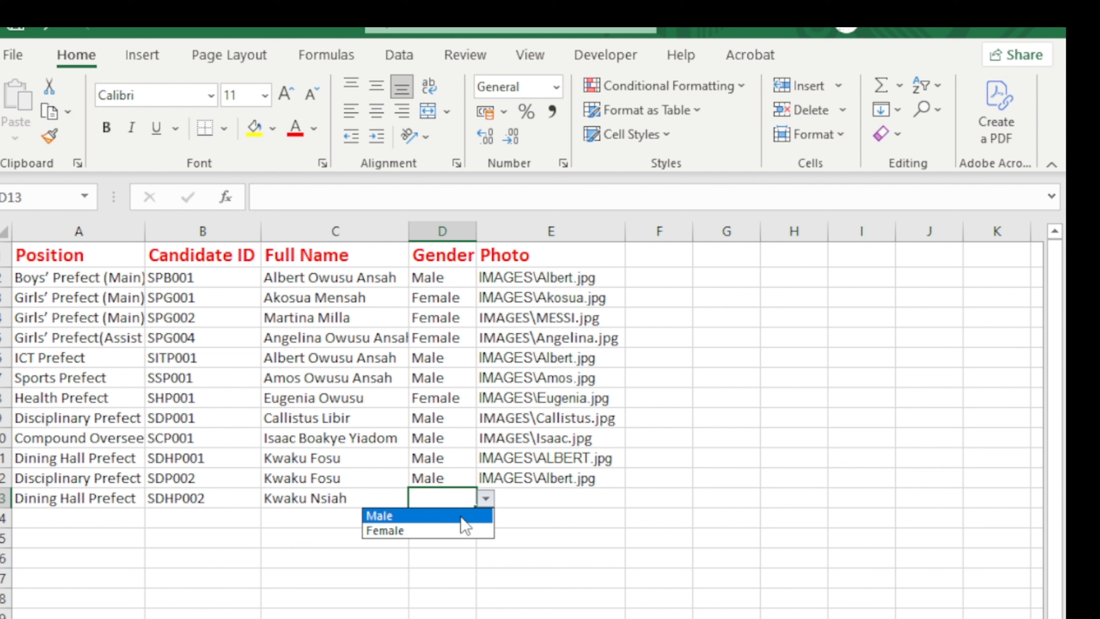
click(459, 518)
click(484, 500)
click(473, 531)
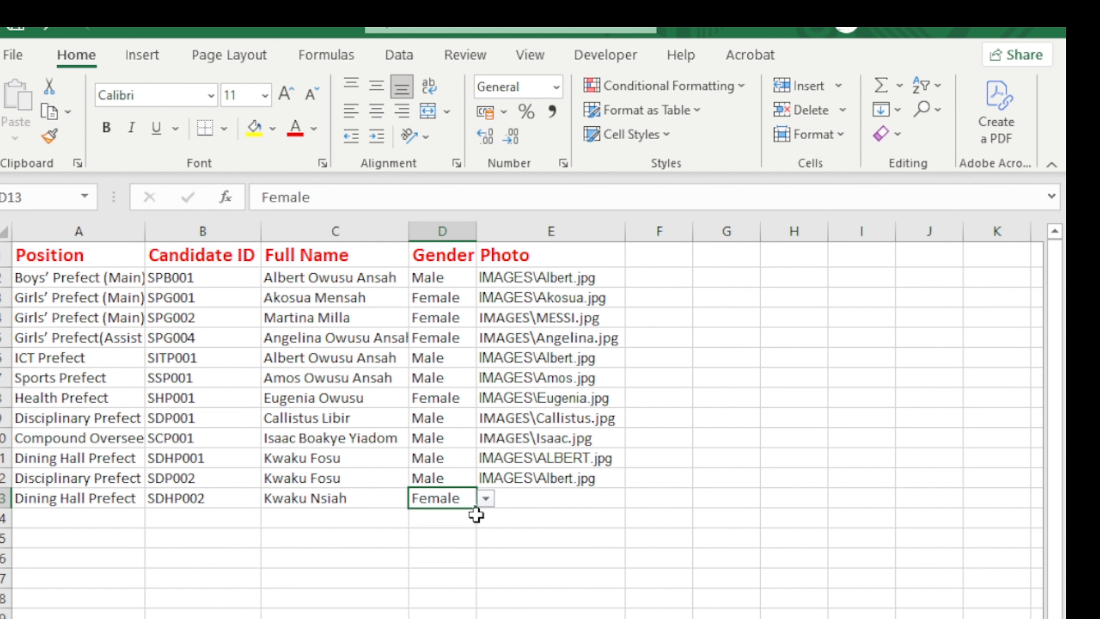
click(455, 523)
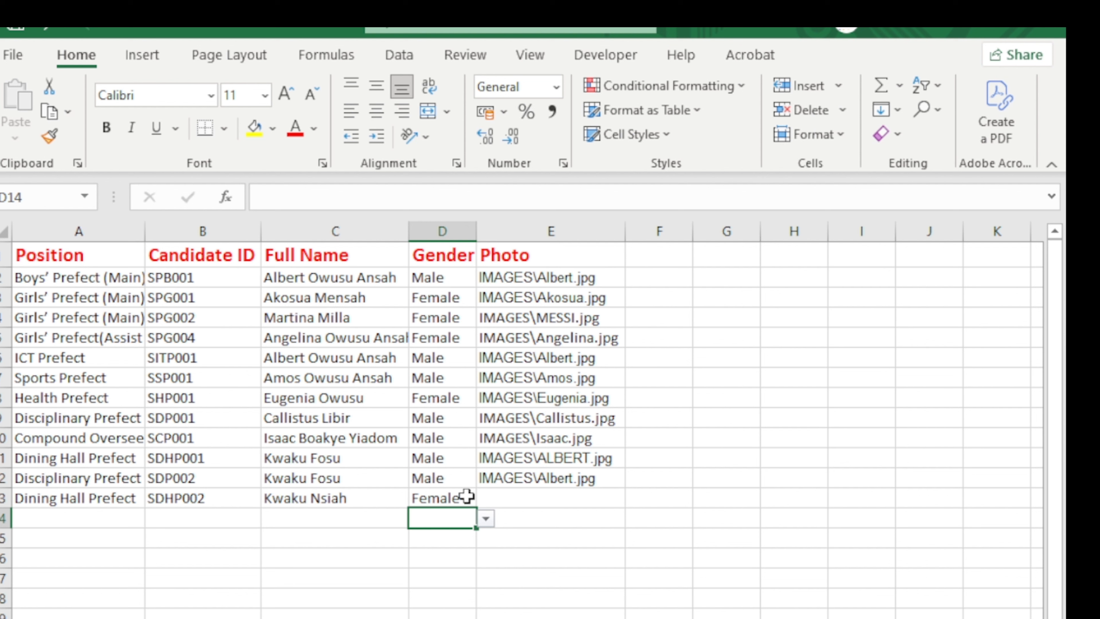
click(467, 500)
click(485, 499)
click(454, 514)
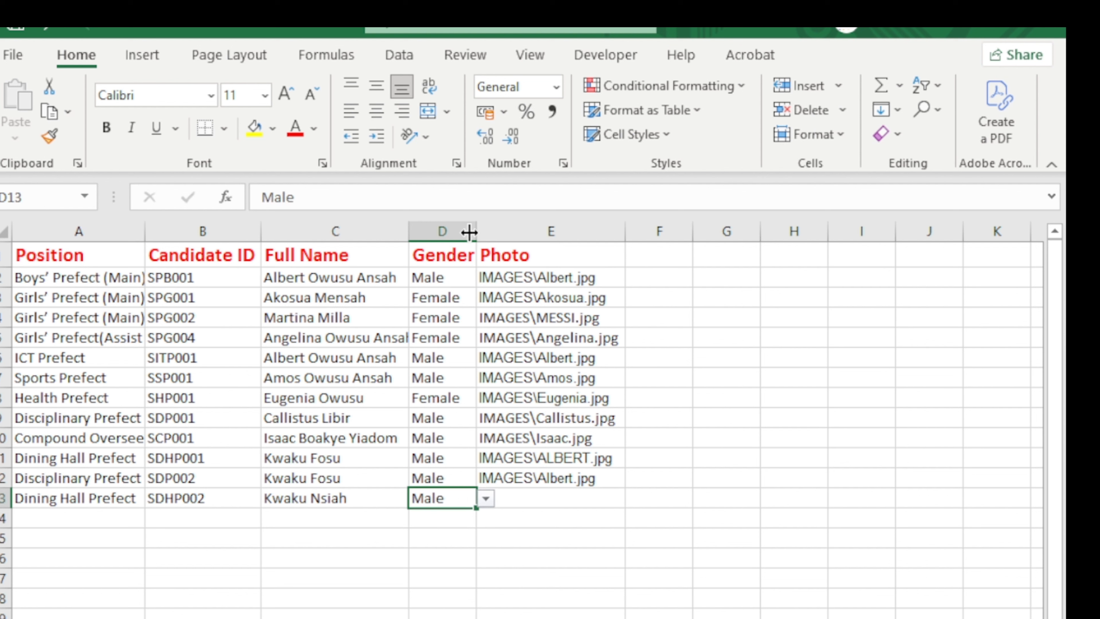
click(440, 234)
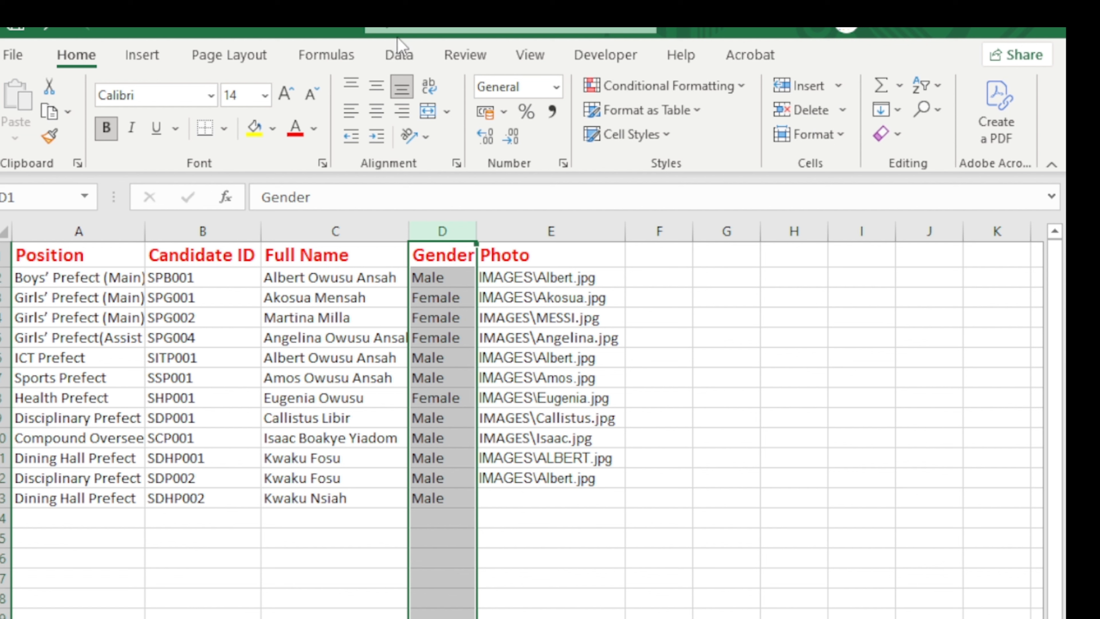
Extend the Male/Female Data Validation to every cell in column D via the search box.
click(457, 28)
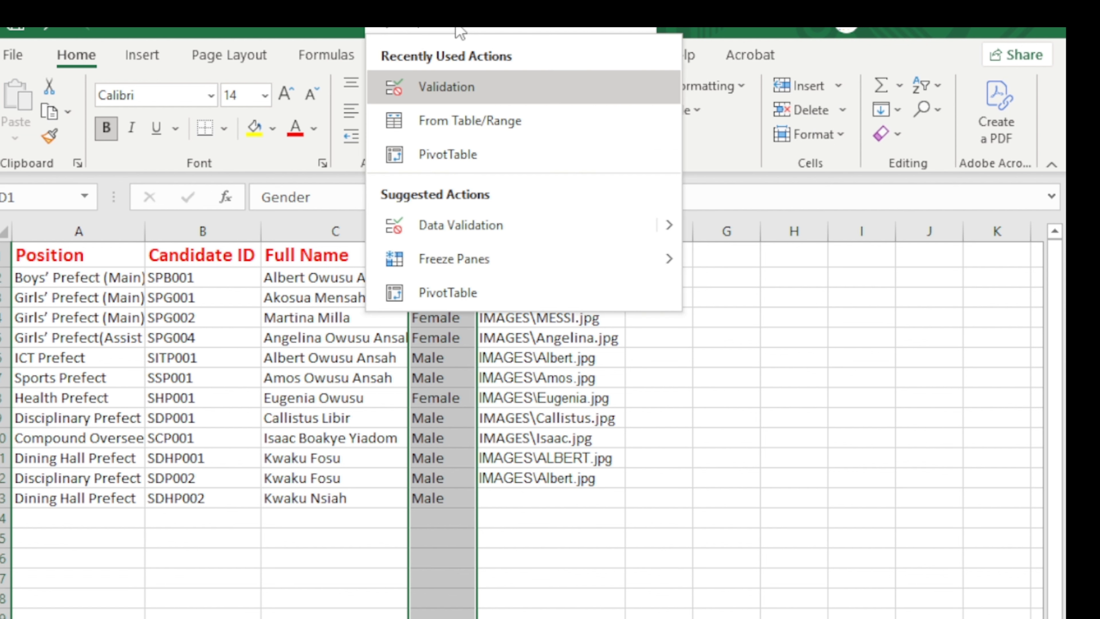
text(vaki)
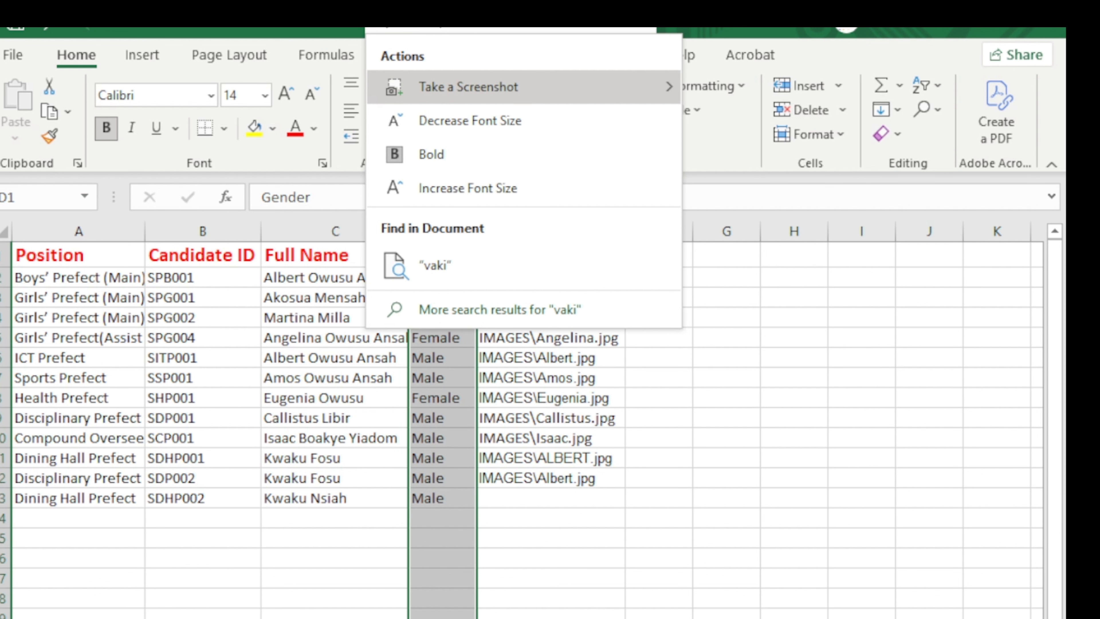
key(BackSpace)
key(BackSpace)
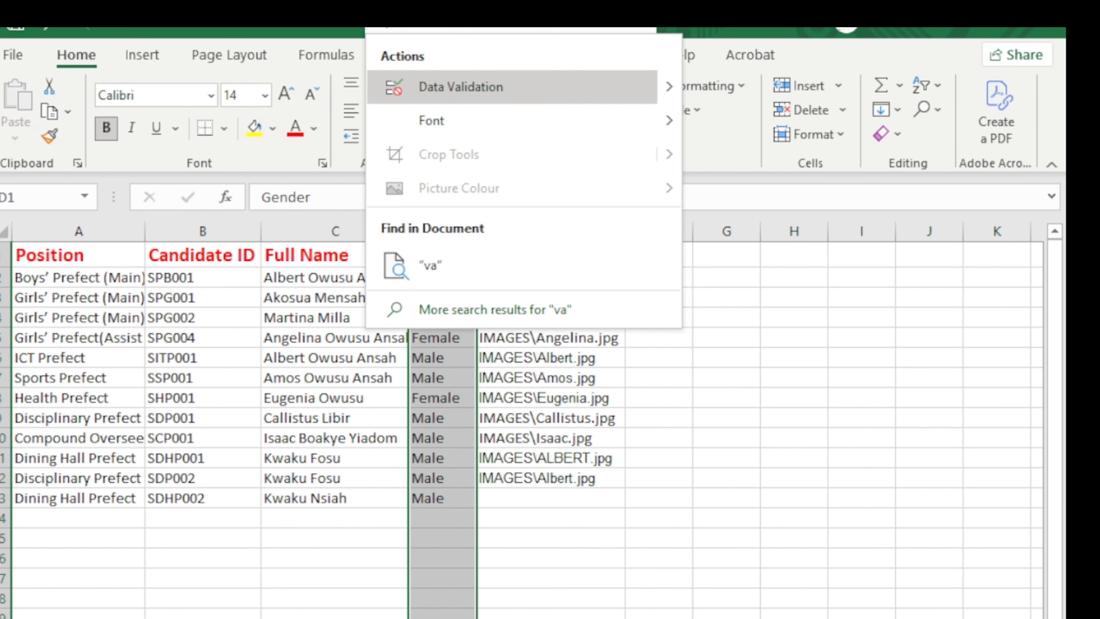
text(lidat)
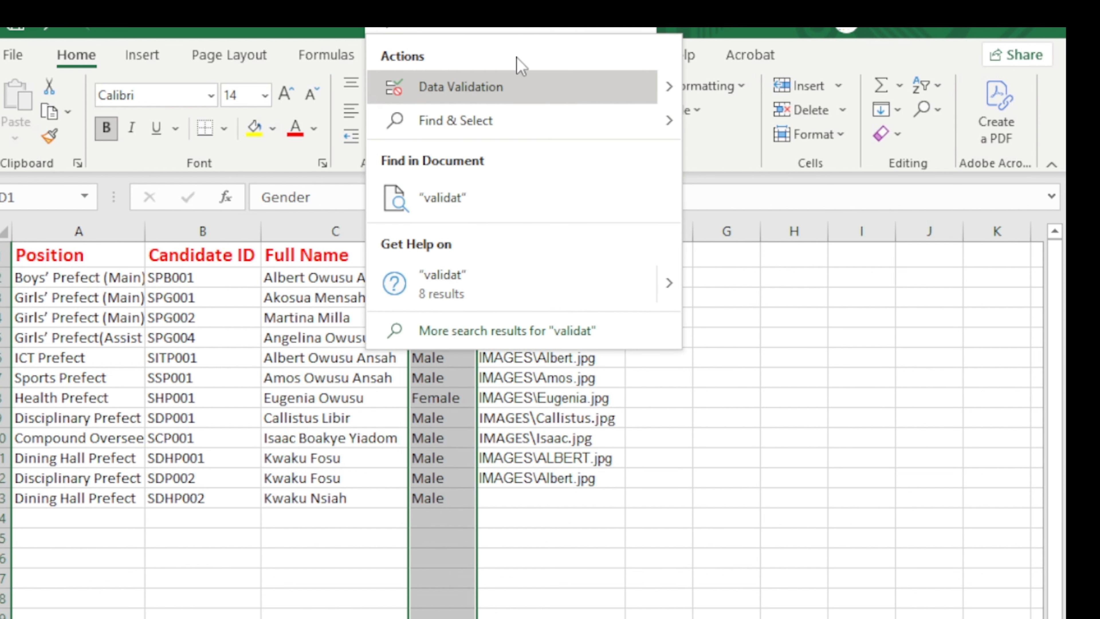
click(521, 89)
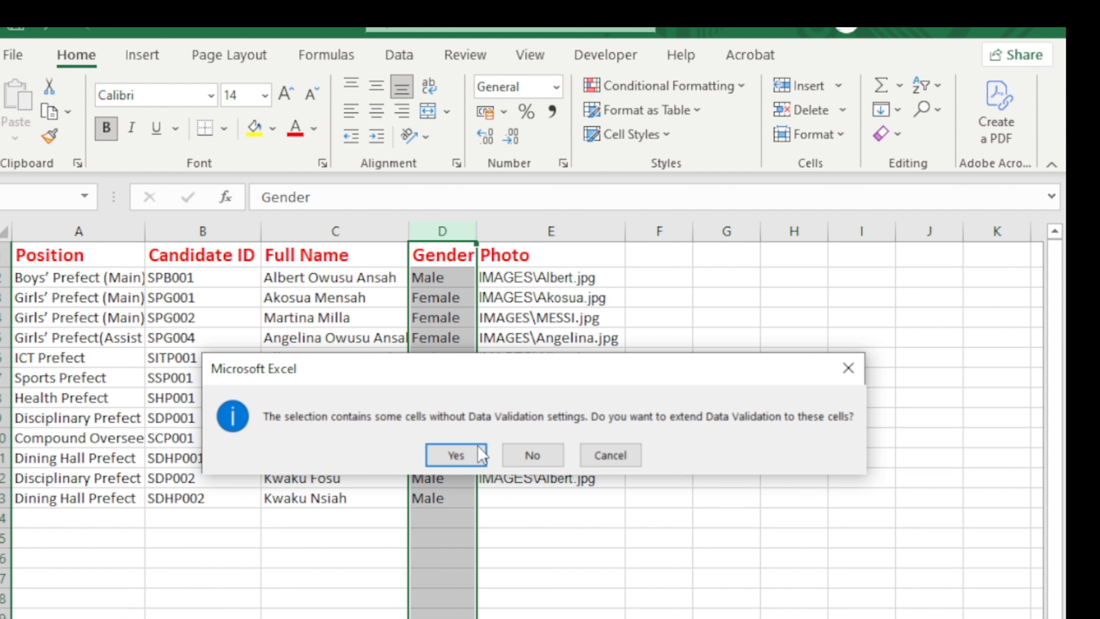
click(454, 455)
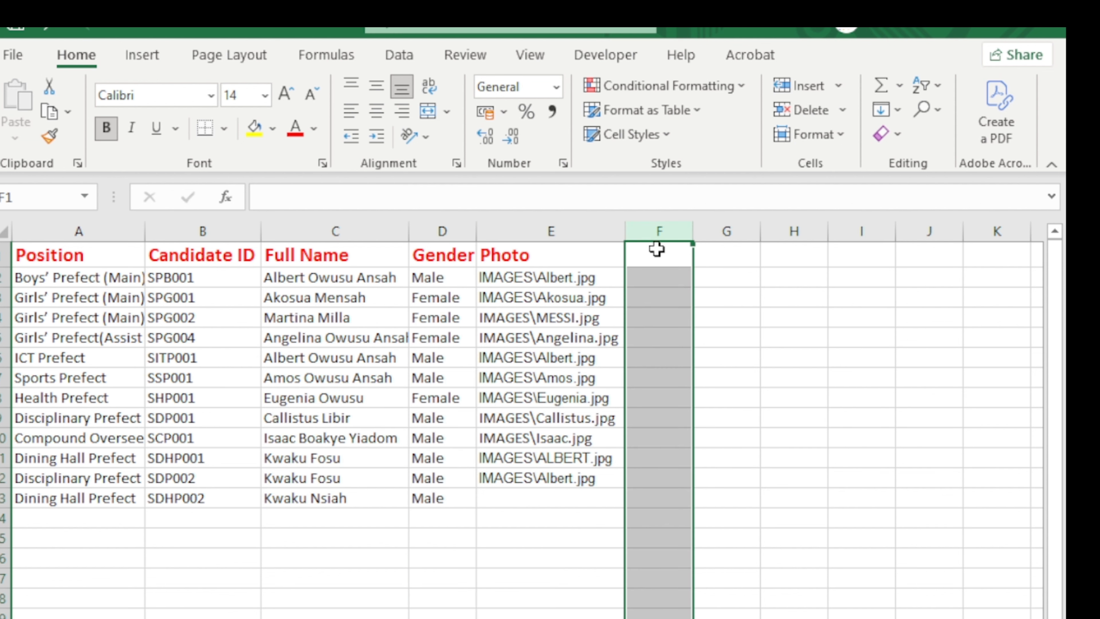
click(656, 255)
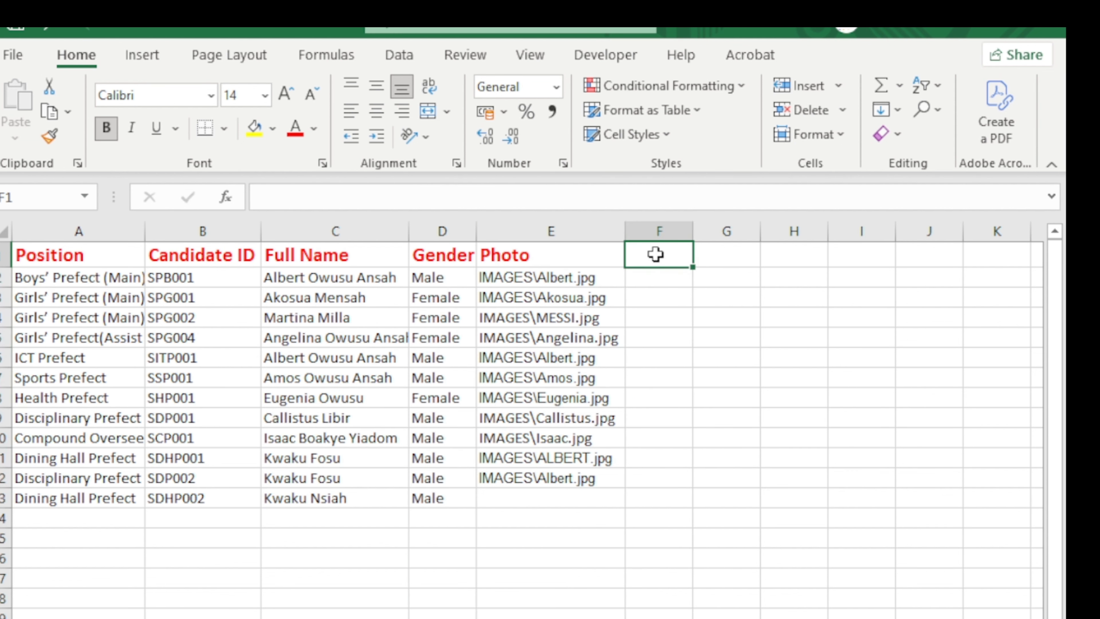
Type the heading Gender in cell F1 and select column F.
text(Gendas)
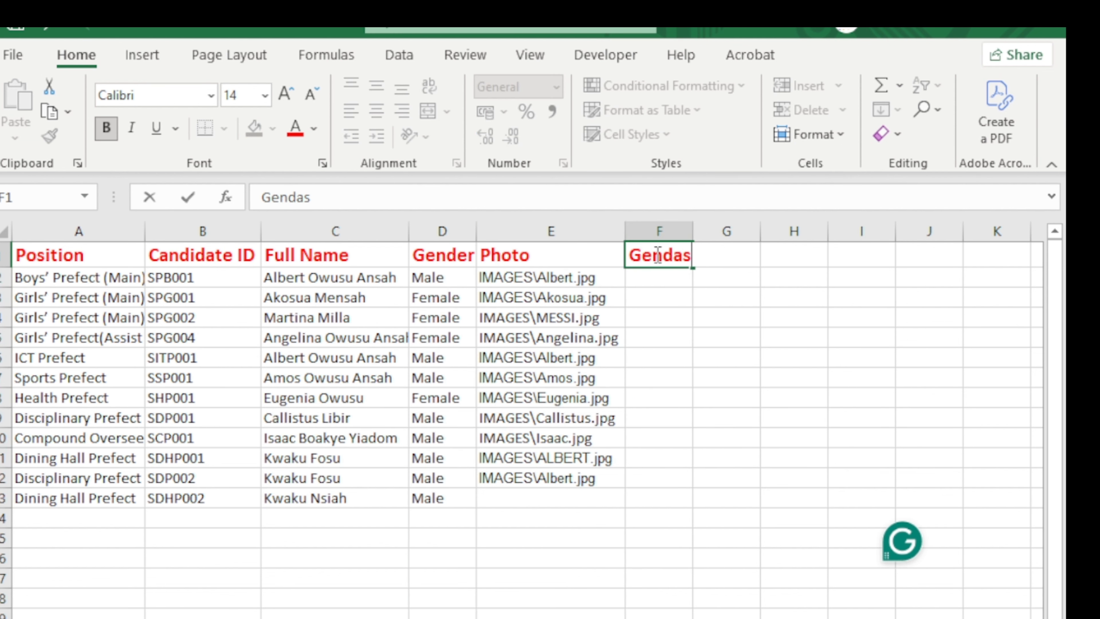
key(BackSpace)
key(BackSpace)
key(BackSpace)
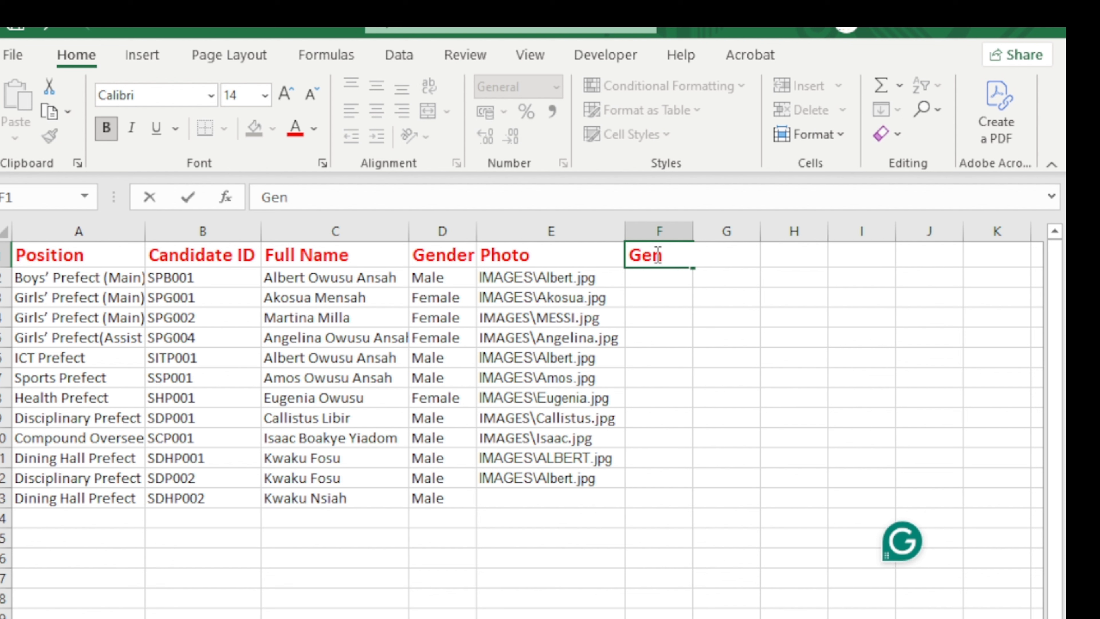
text(der)
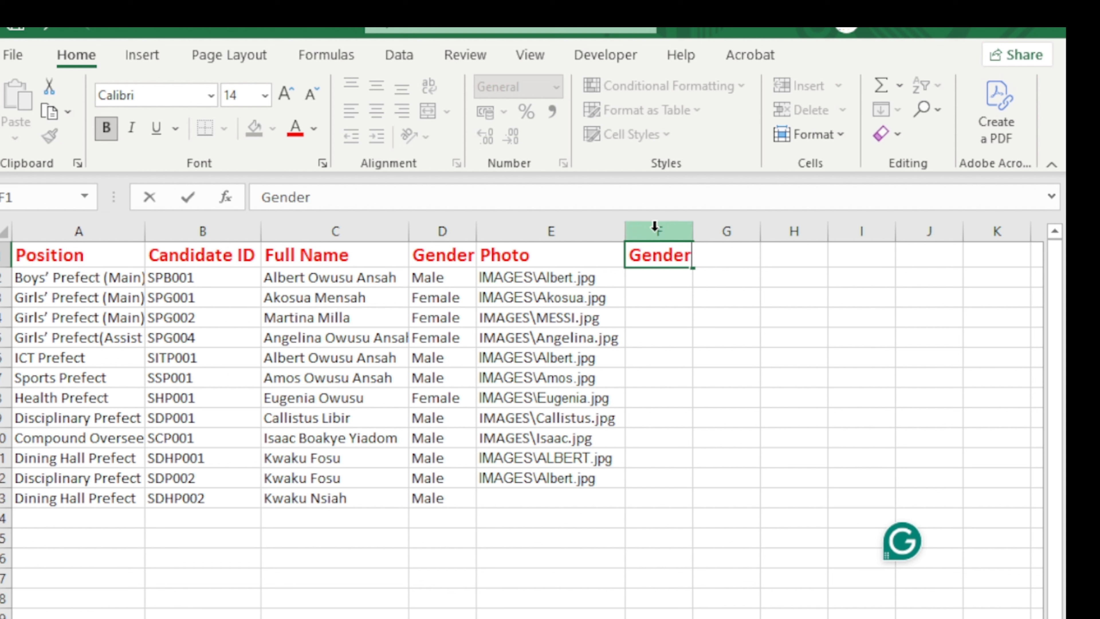
click(656, 228)
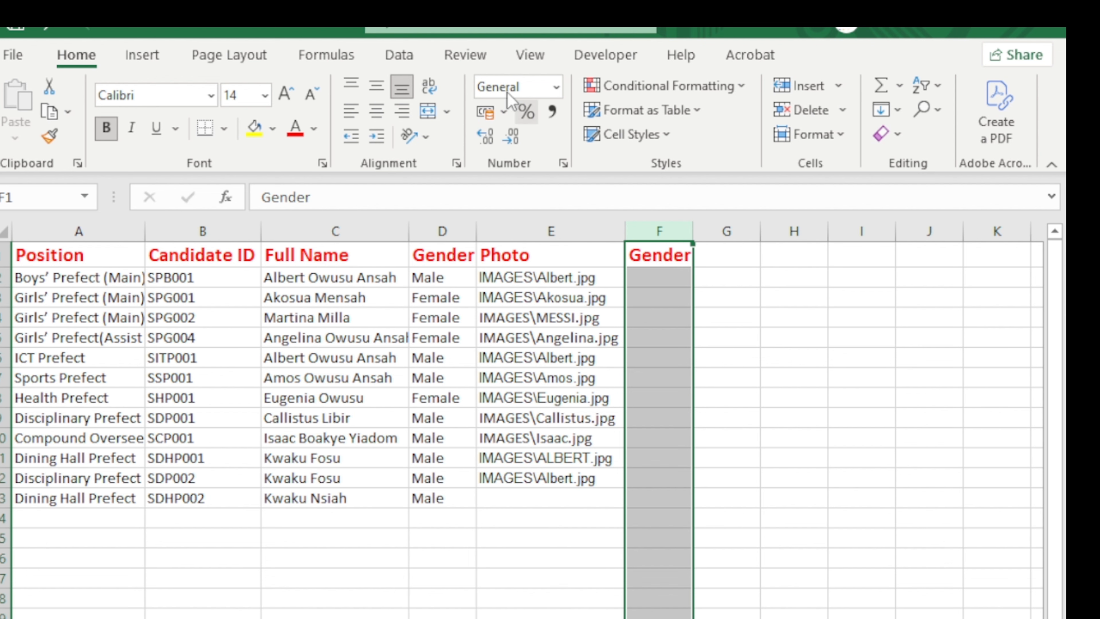
Give column F a List validation with the choices Male and Female.
click(484, 29)
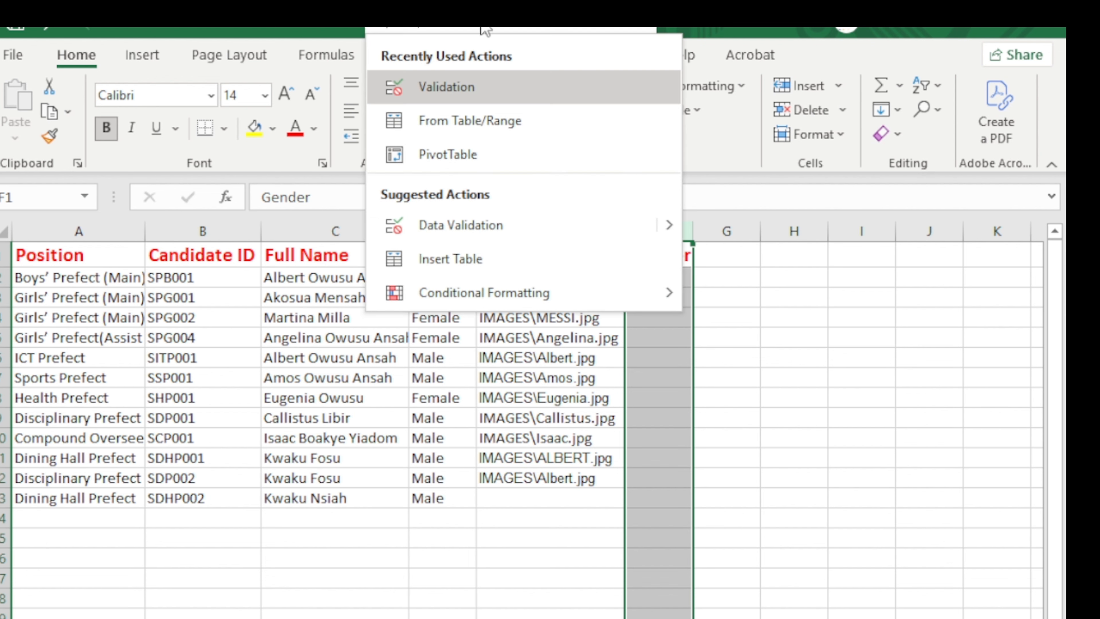
click(473, 92)
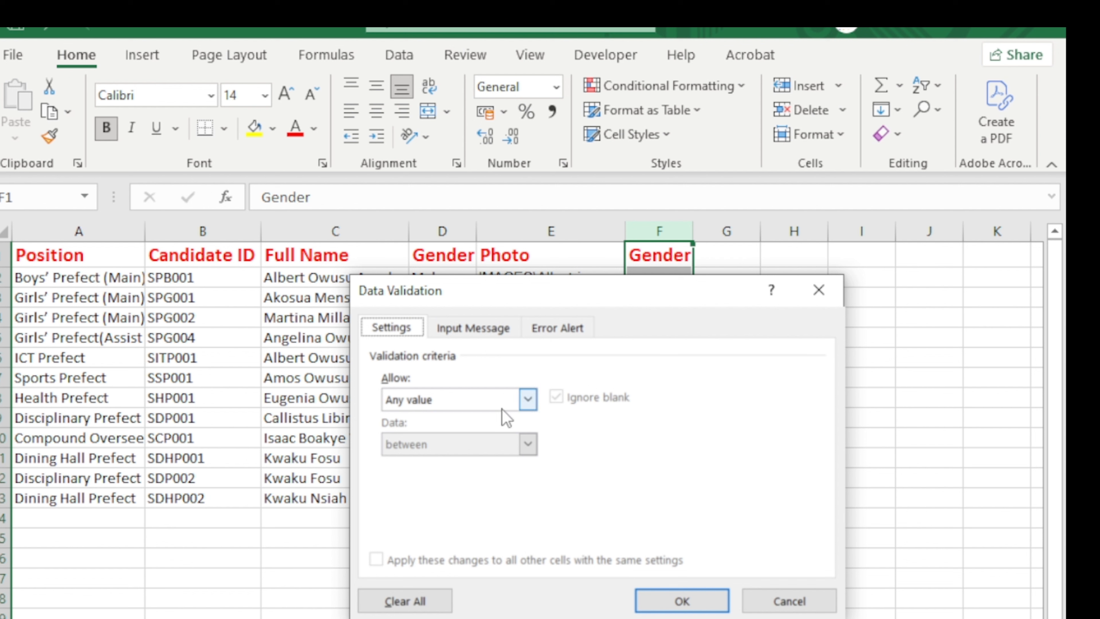
click(529, 399)
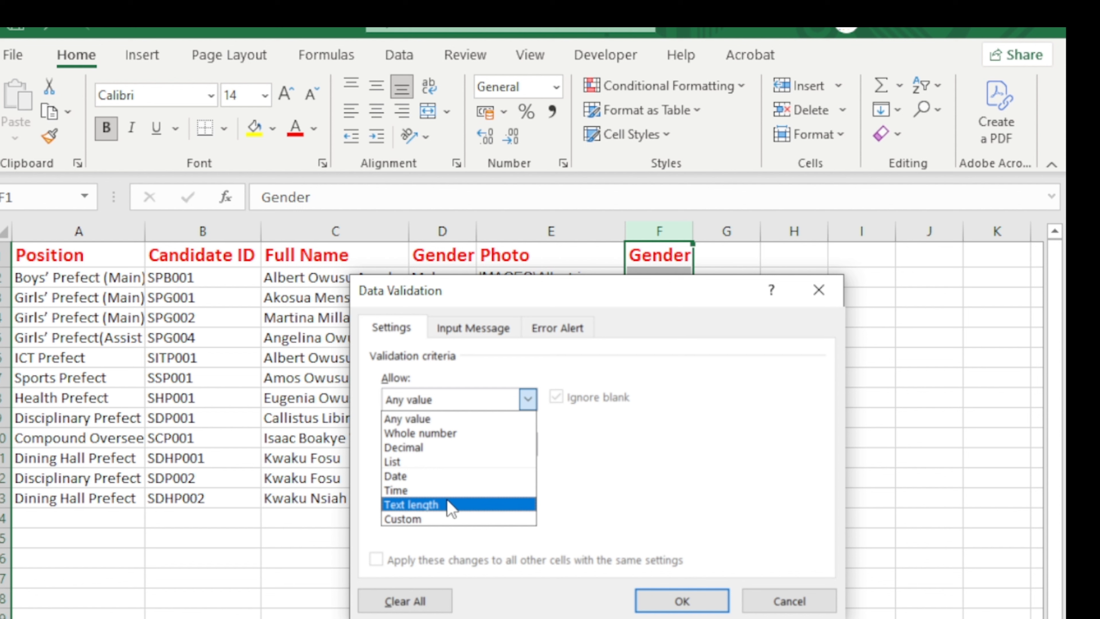
click(433, 461)
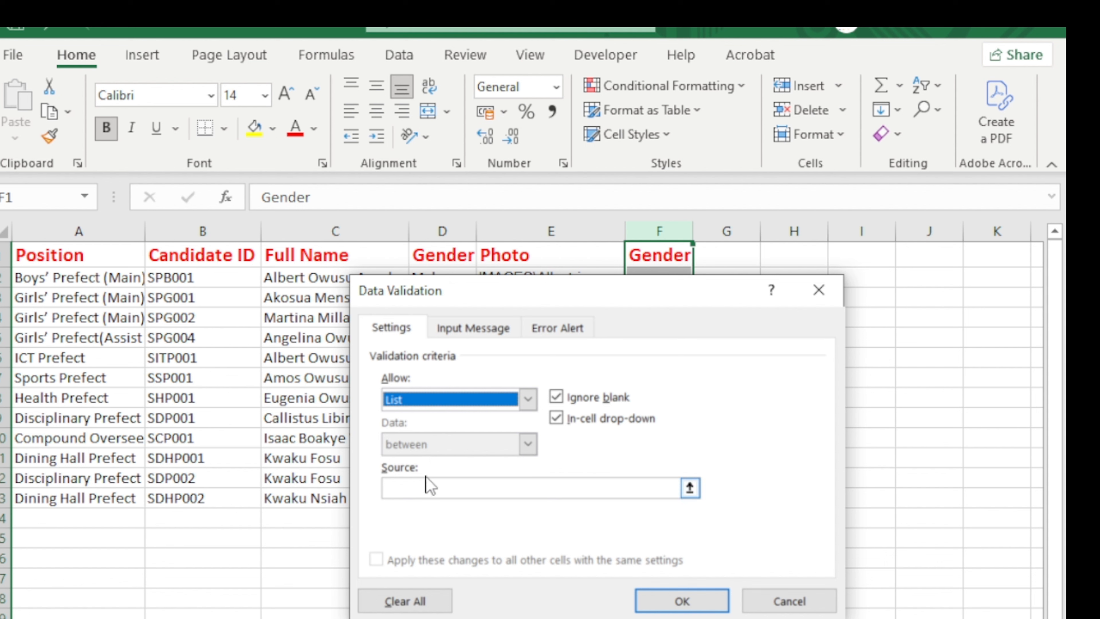
click(424, 491)
text(Male, Female)
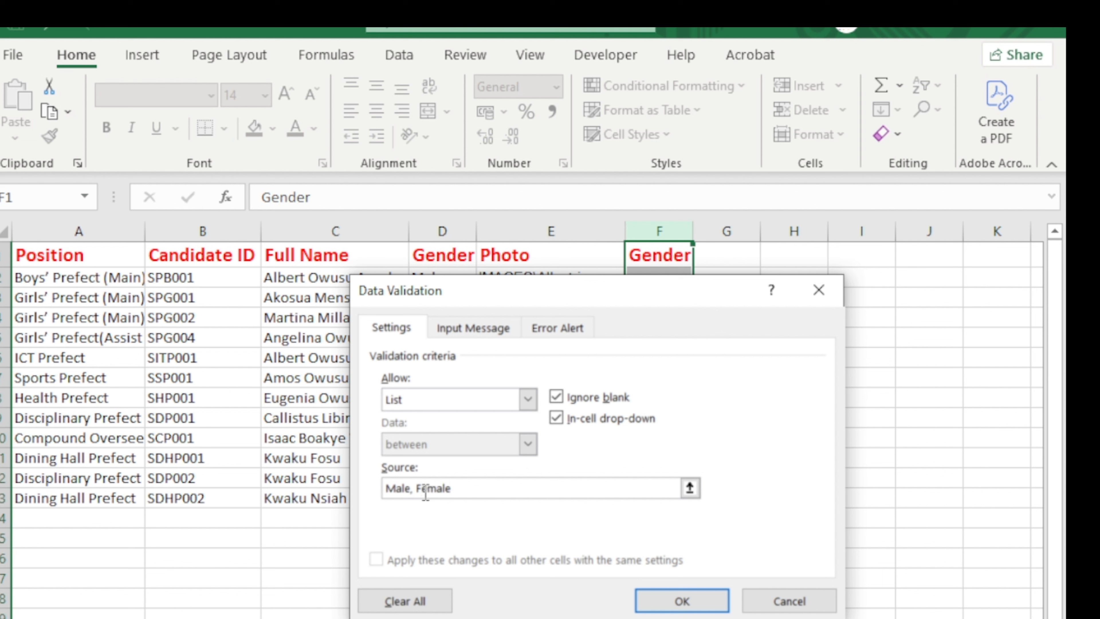
click(648, 606)
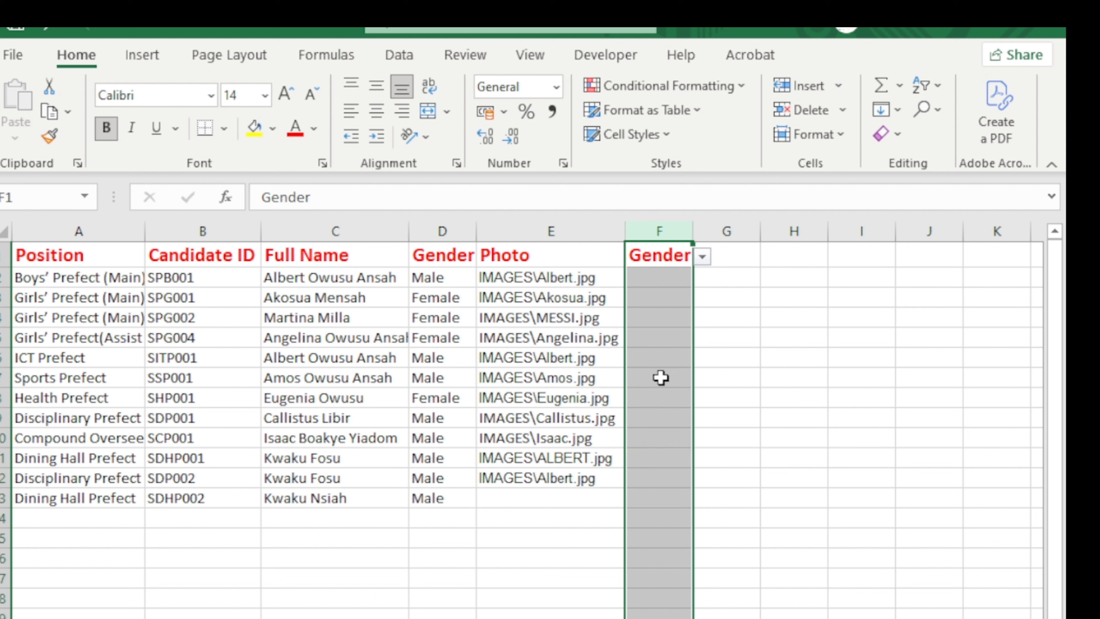
click(661, 281)
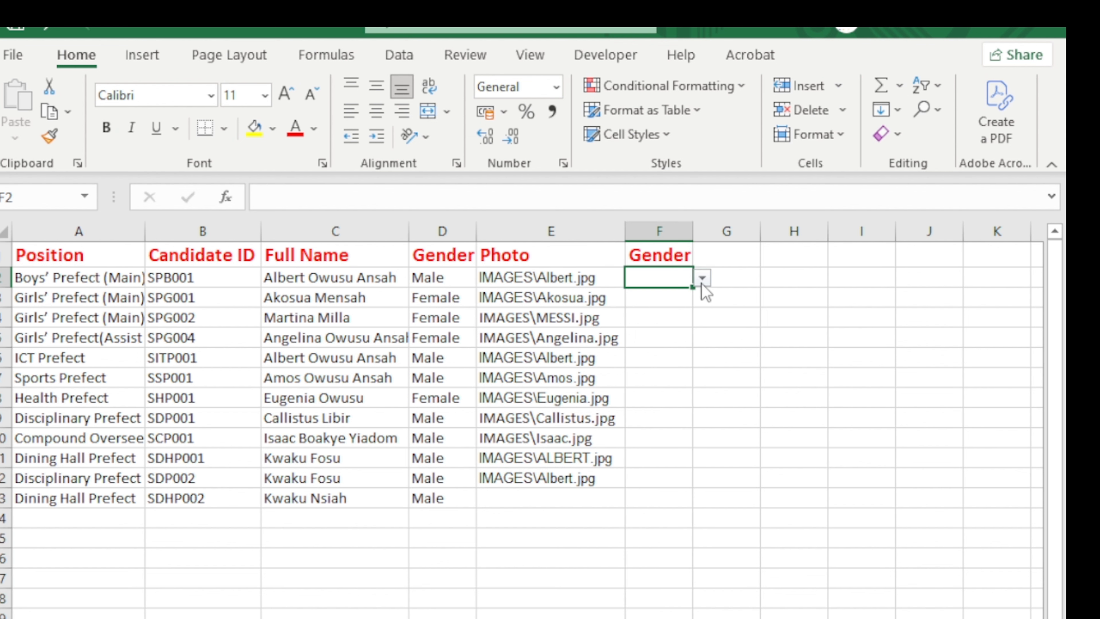
Test column F's dropdowns: set F2 to Male, F3 to Female, F5 to Male.
click(702, 278)
click(689, 295)
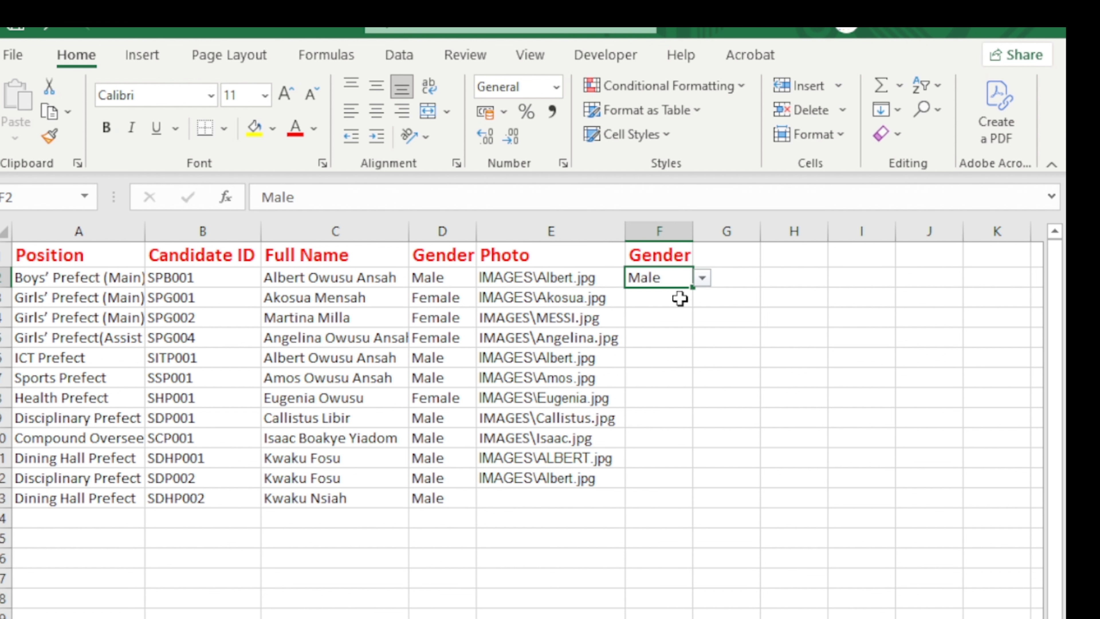
click(677, 298)
click(702, 298)
click(694, 330)
click(676, 337)
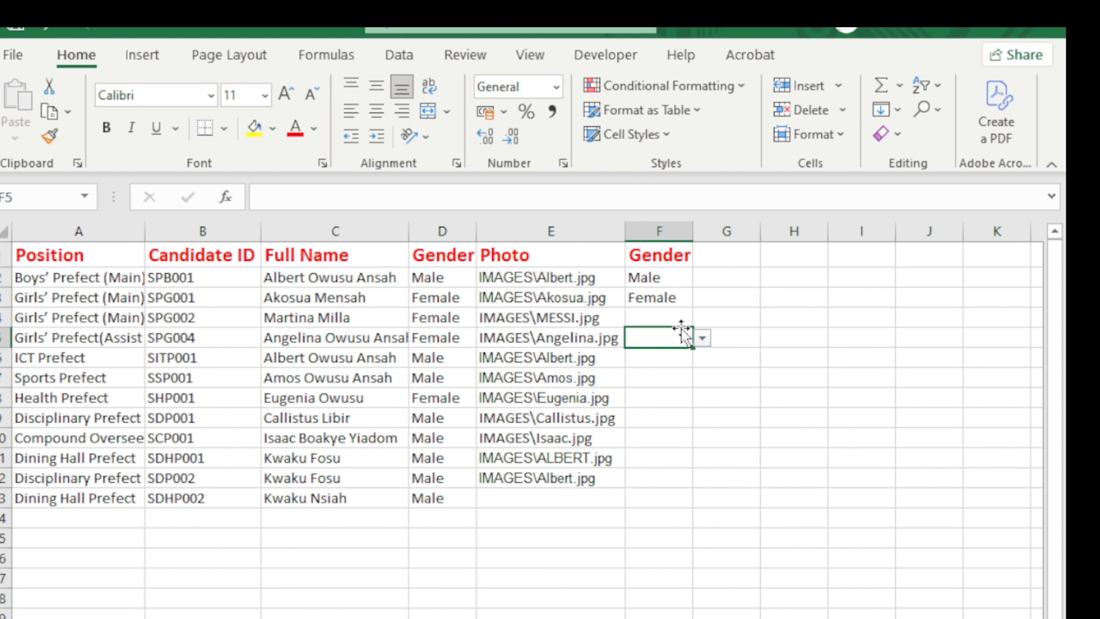
click(702, 337)
click(689, 355)
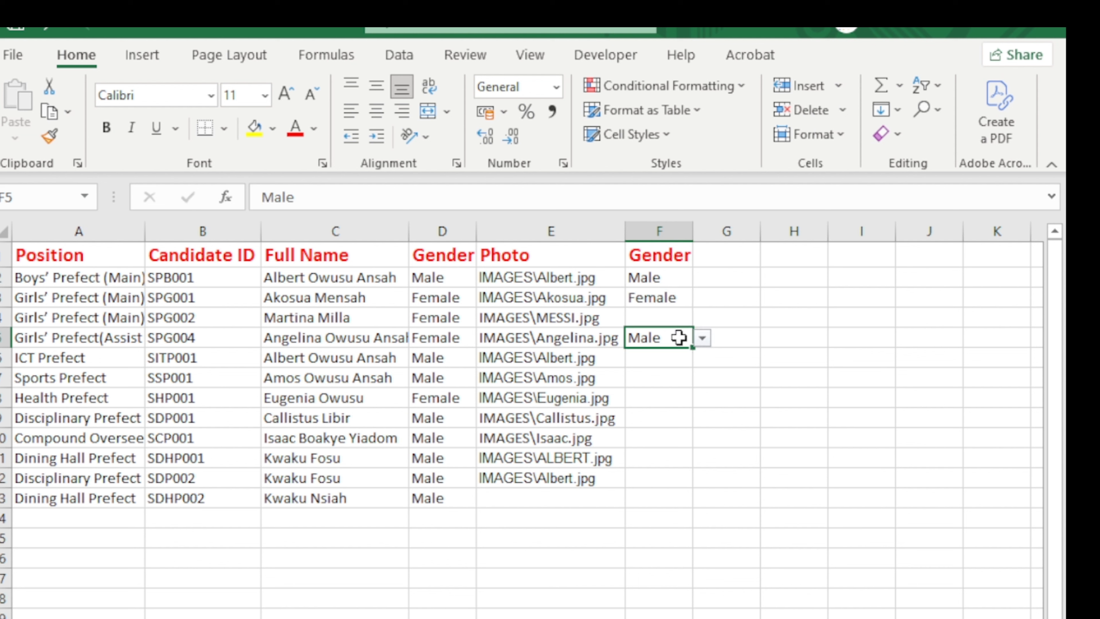
Delete the trial Gender column F so the table ends at Photo.
click(658, 231)
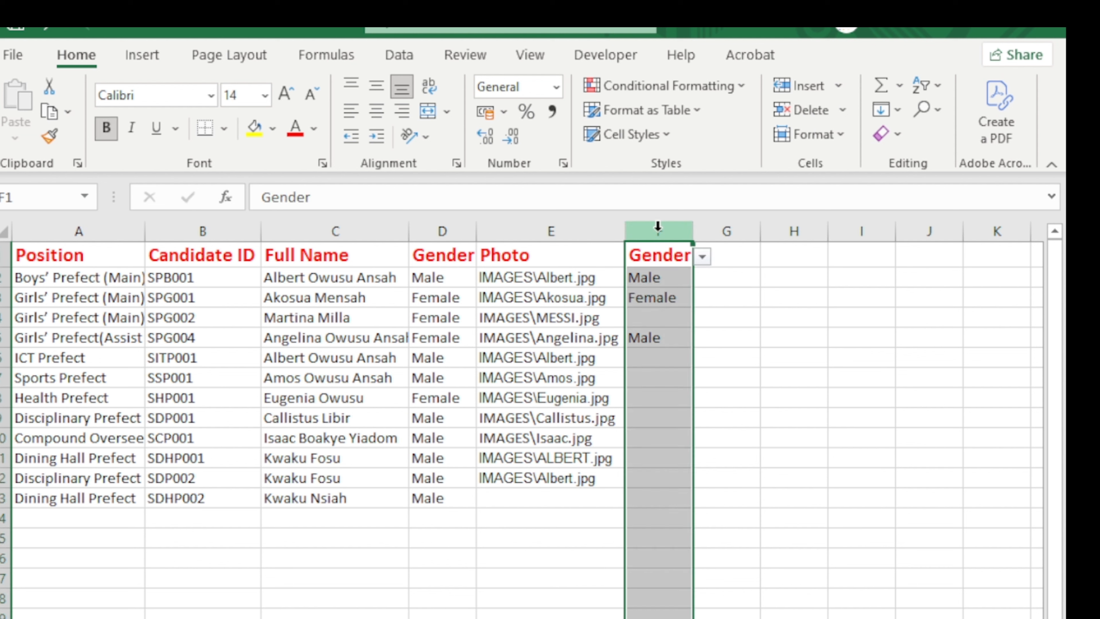
click(89, 226)
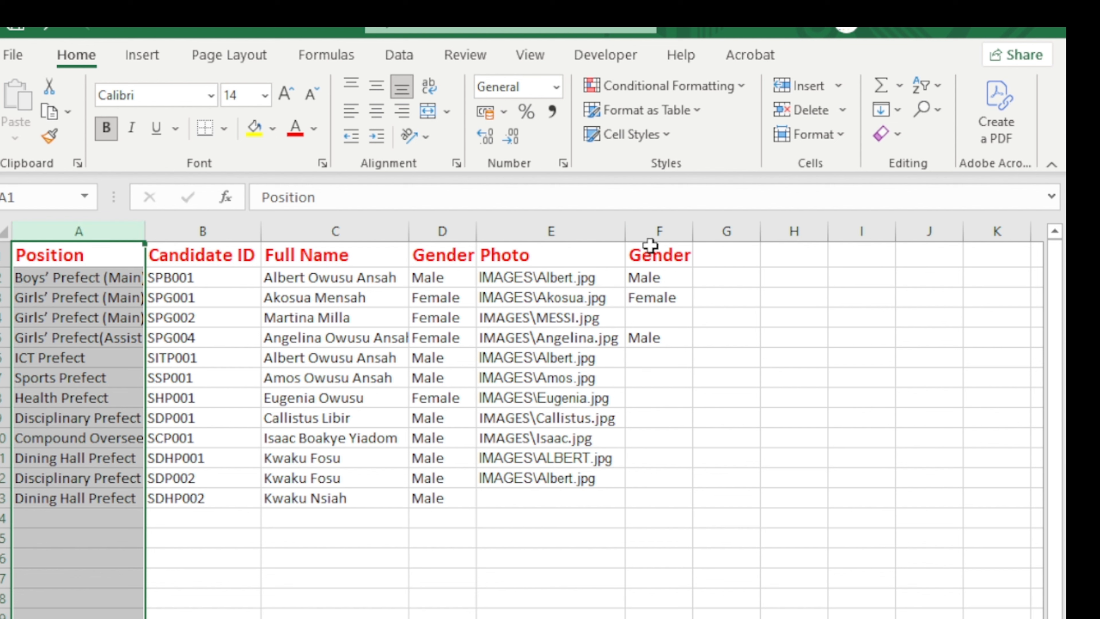
click(661, 233)
right_click(662, 232)
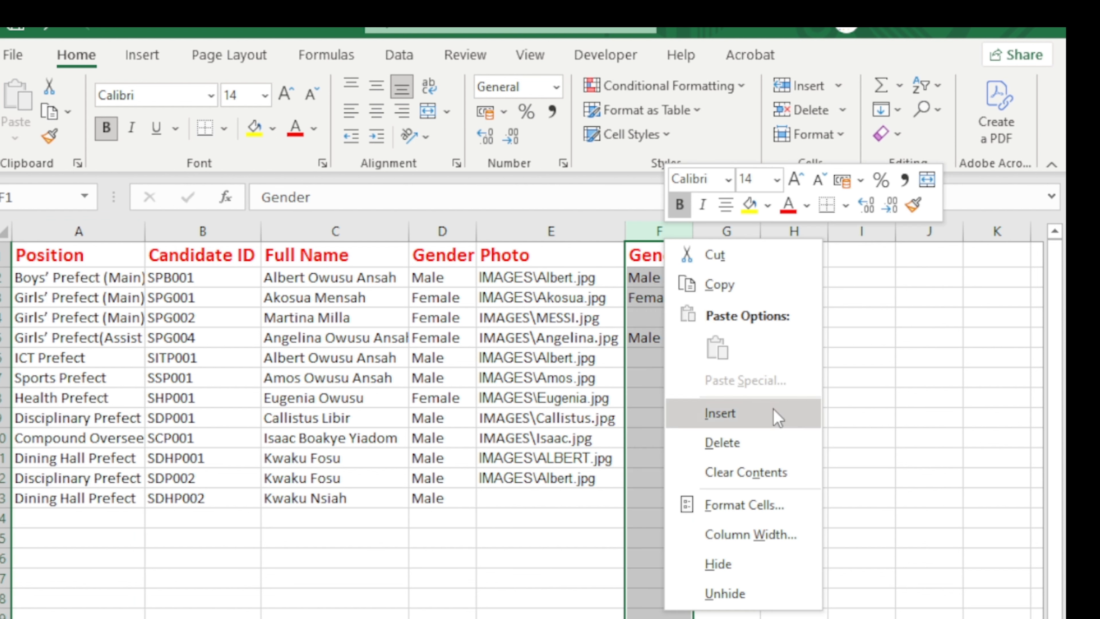
click(755, 434)
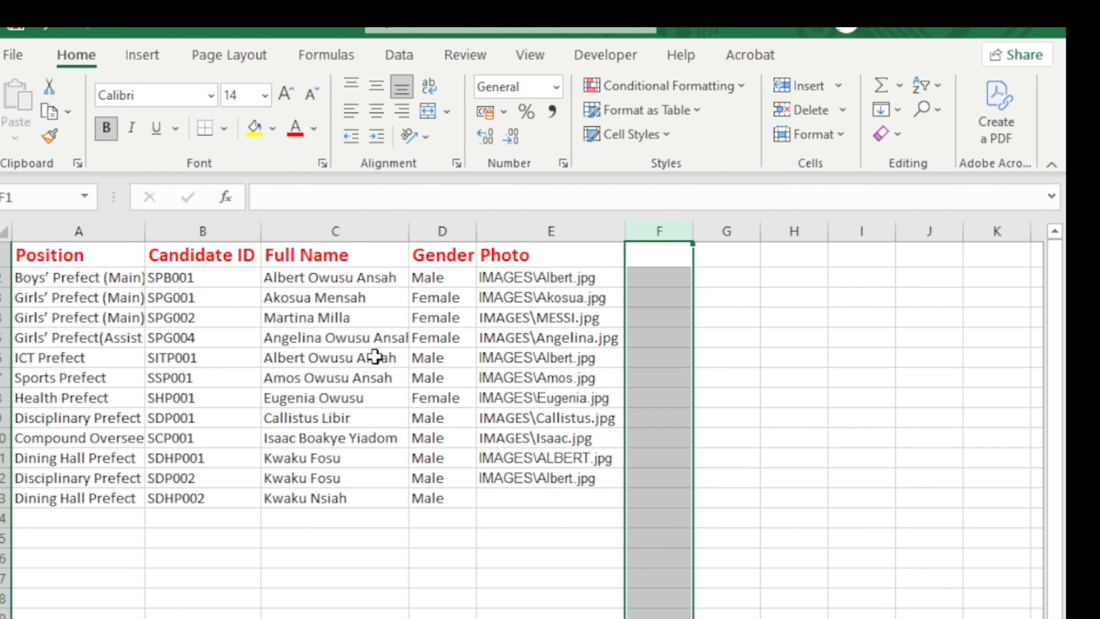
click(546, 231)
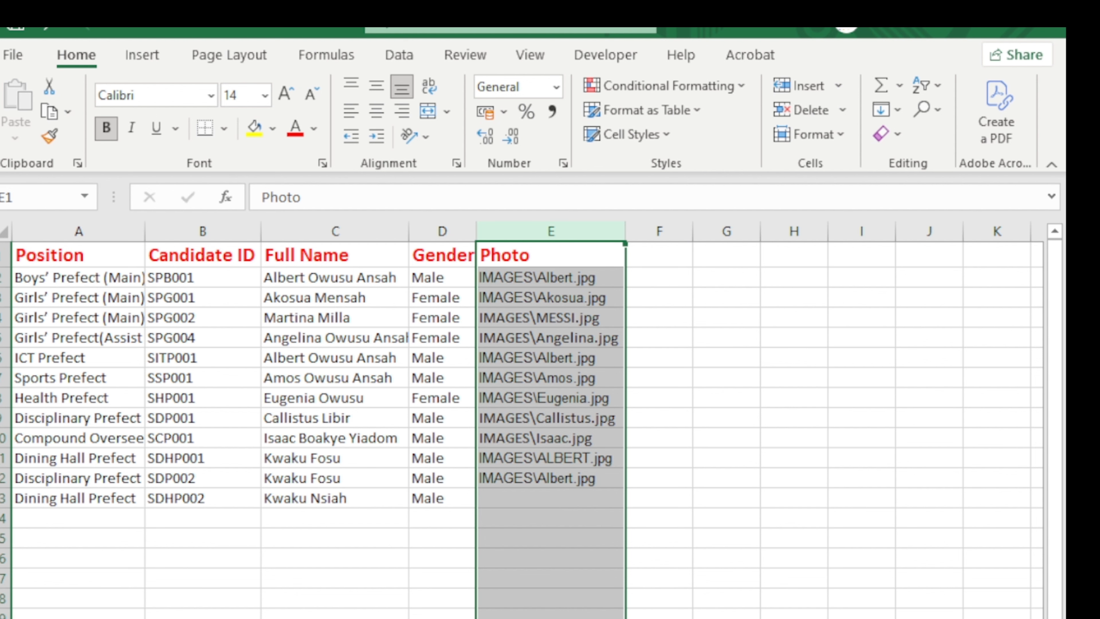
Minimize Excel and bring up the Basic School Report folder in File Explorer.
click(943, 31)
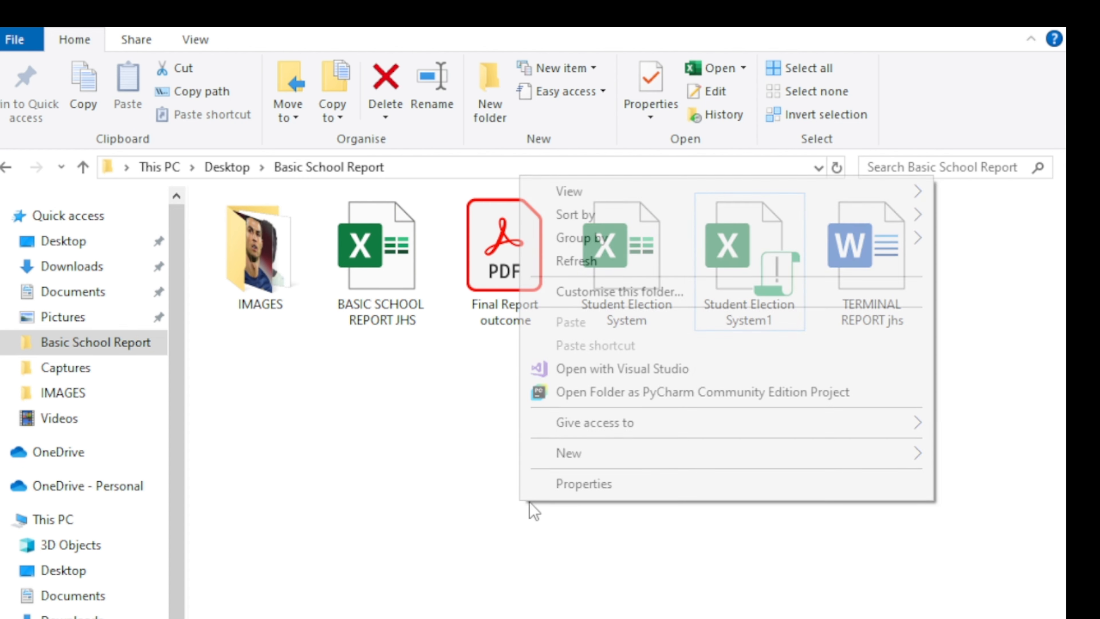
right_click(518, 503)
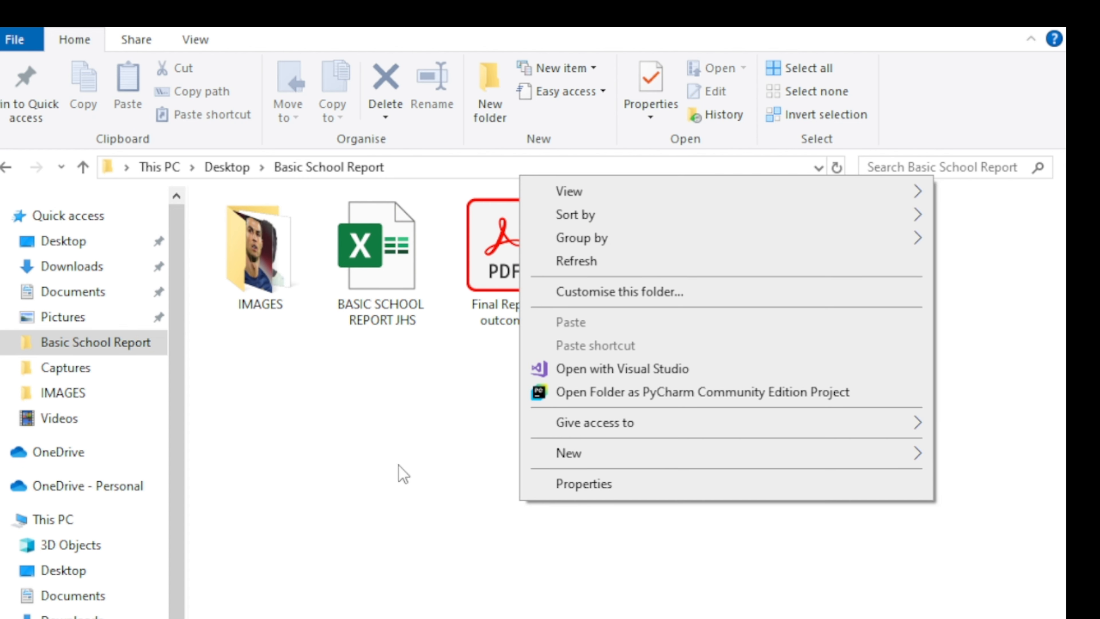
click(380, 477)
click(6, 167)
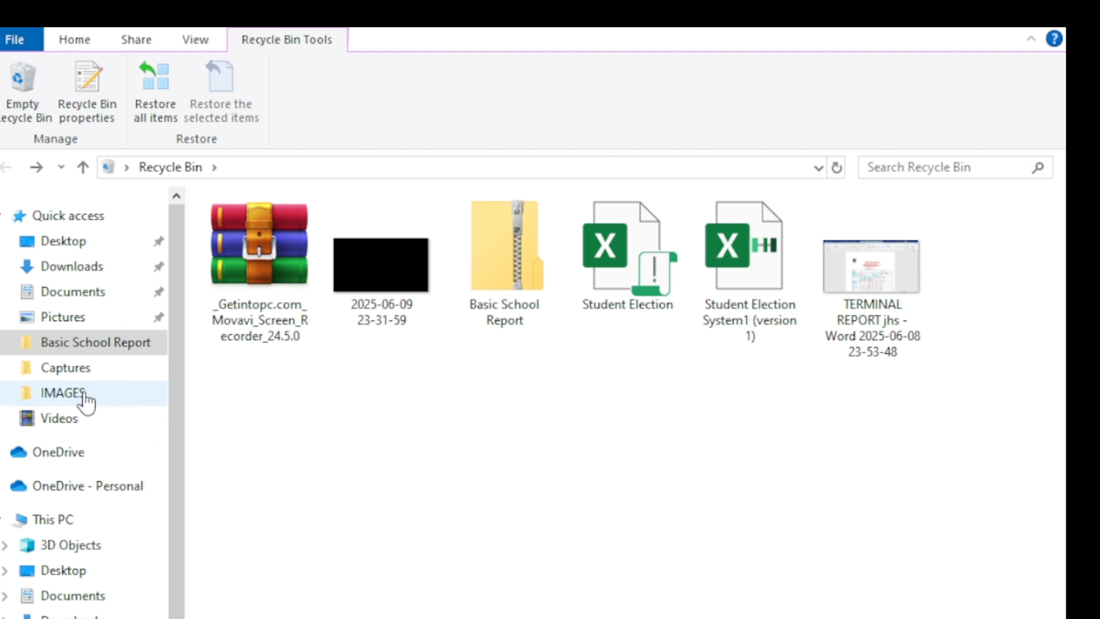
click(98, 349)
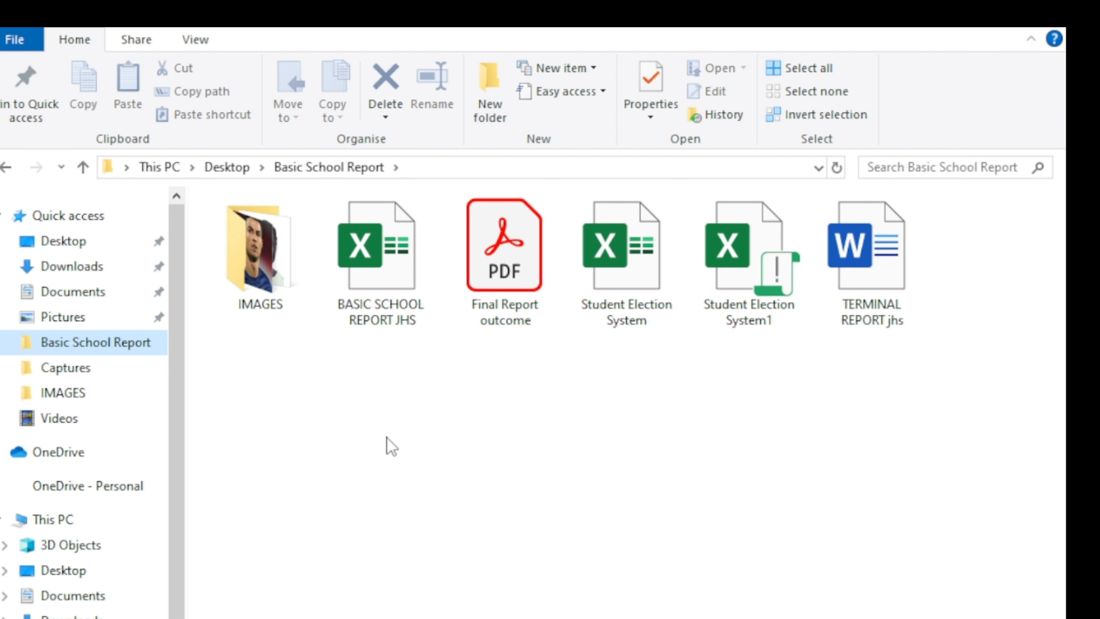
Create a new folder named IMAGE in Basic School Report.
right_click(377, 497)
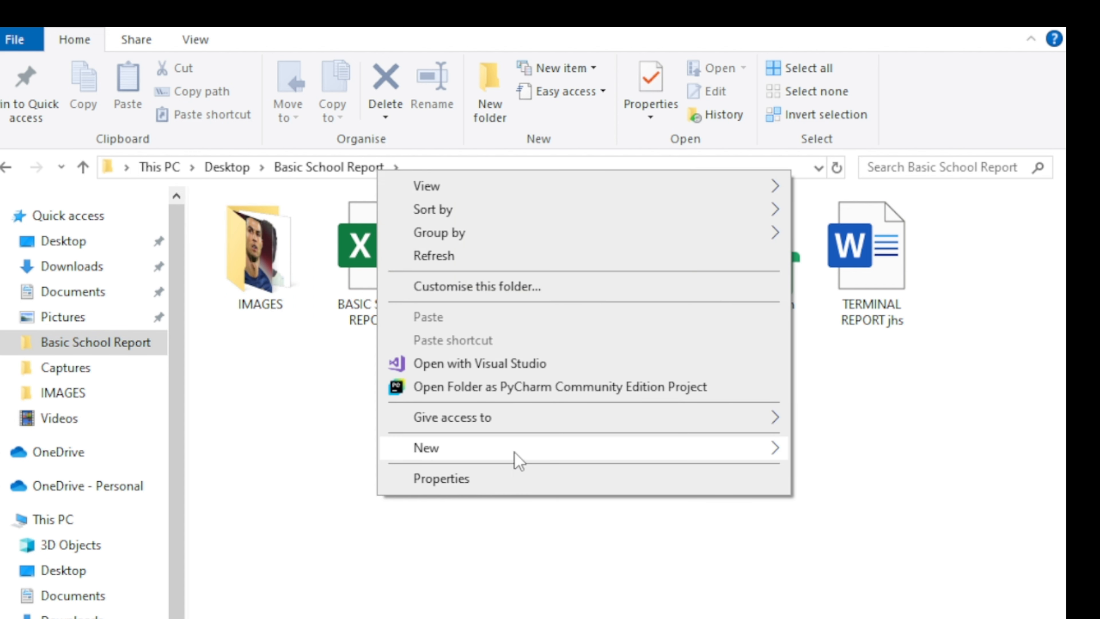
mouse_move(525, 457)
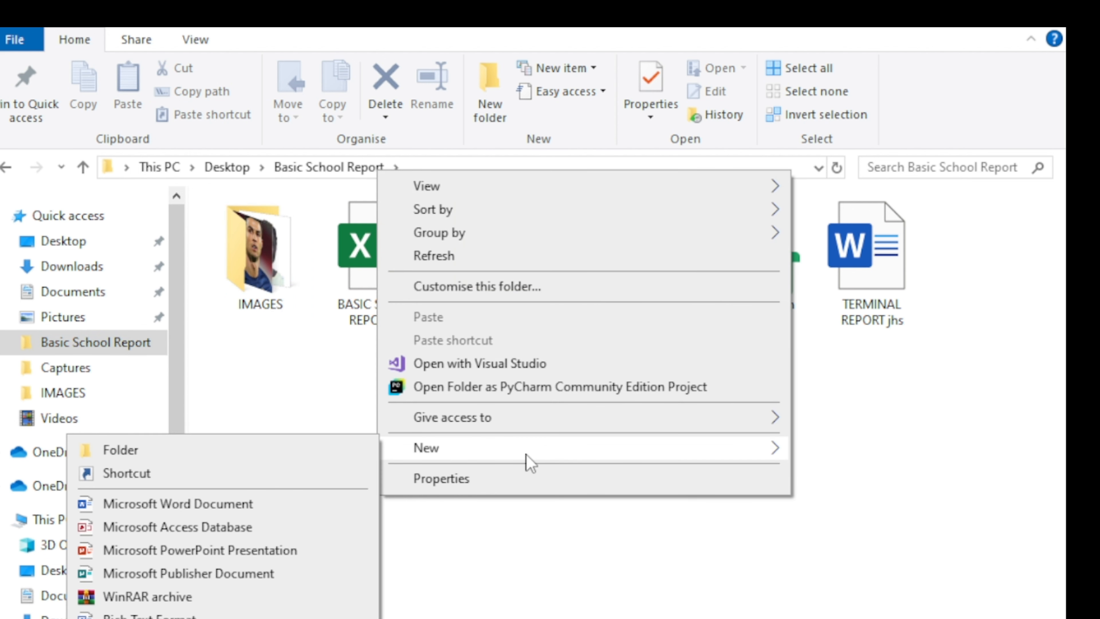
click(277, 452)
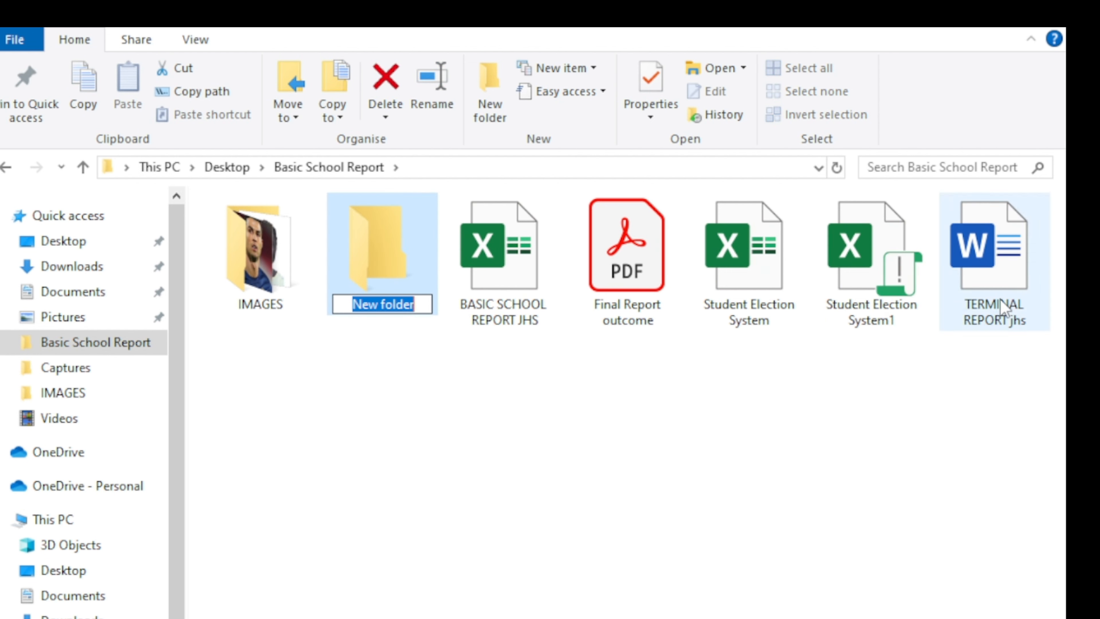
text(IMAGES)
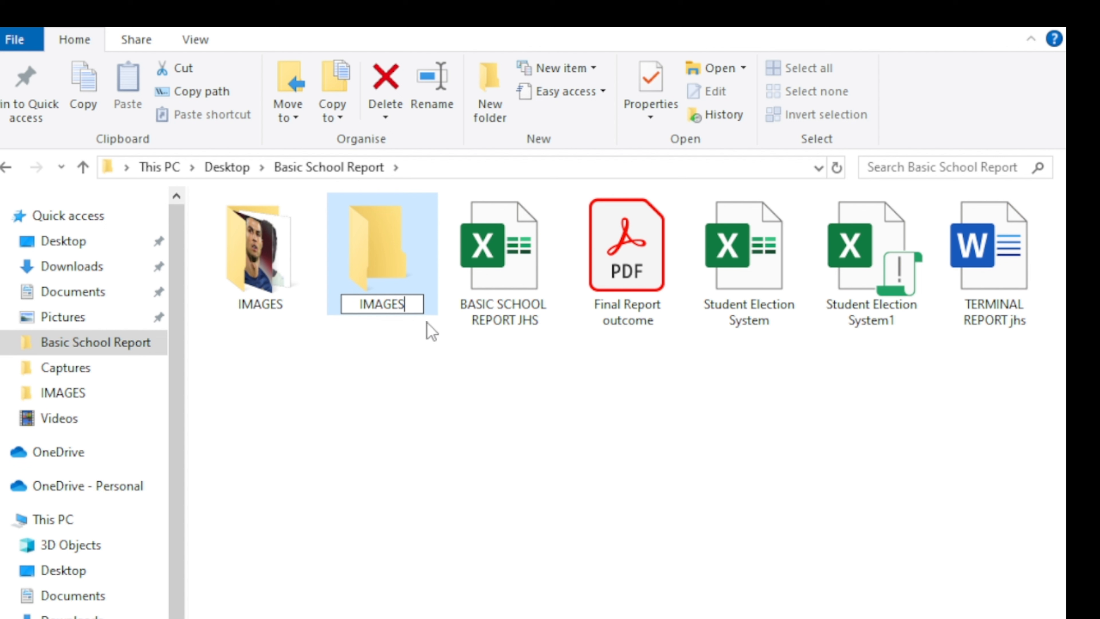
key(BackSpace)
key(Return)
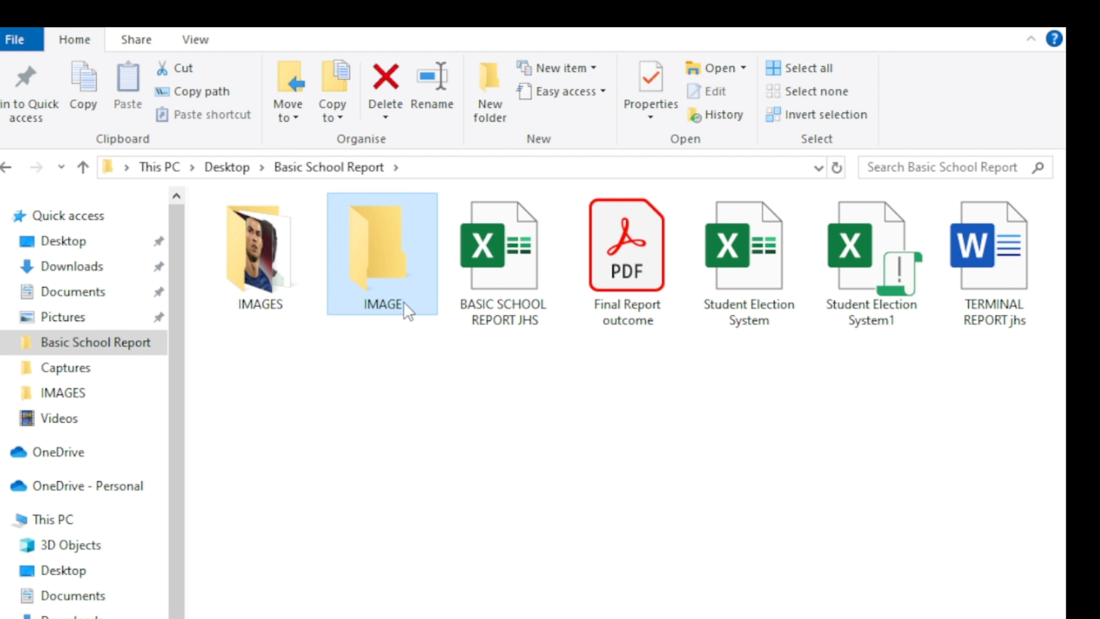
Open the IMAGE folder, go back, and delete it.
double_click(379, 271)
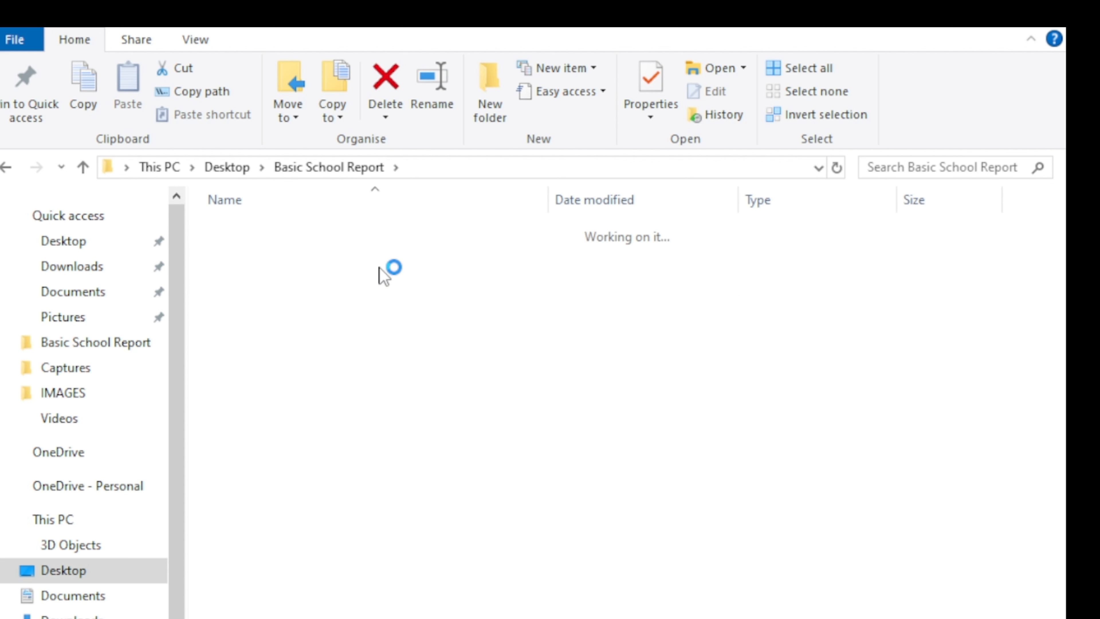
key(alt+Left)
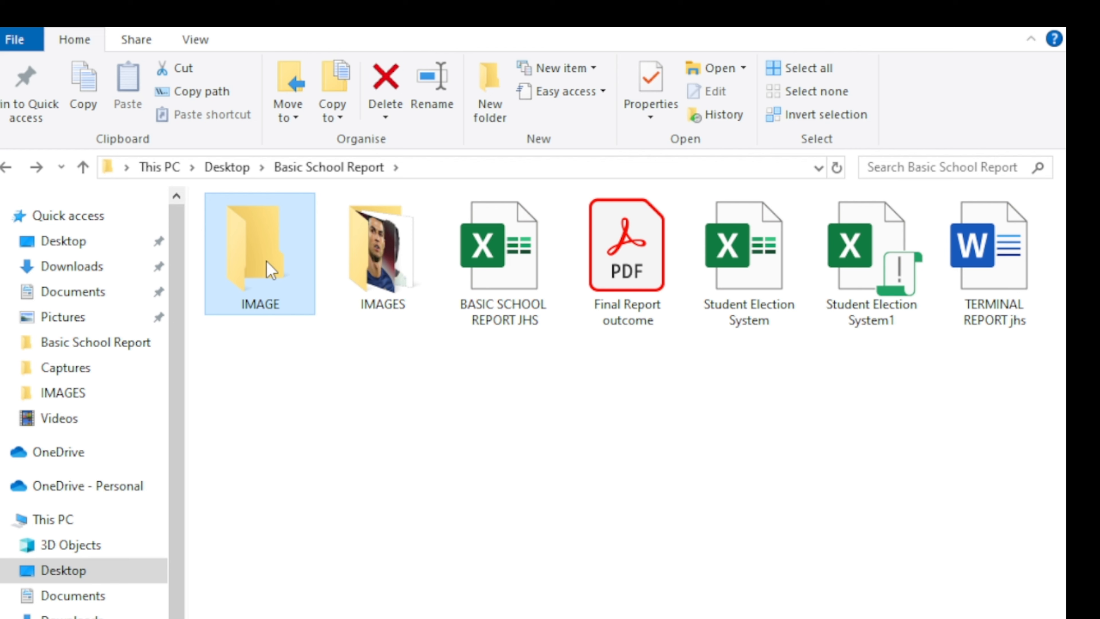
right_click(266, 262)
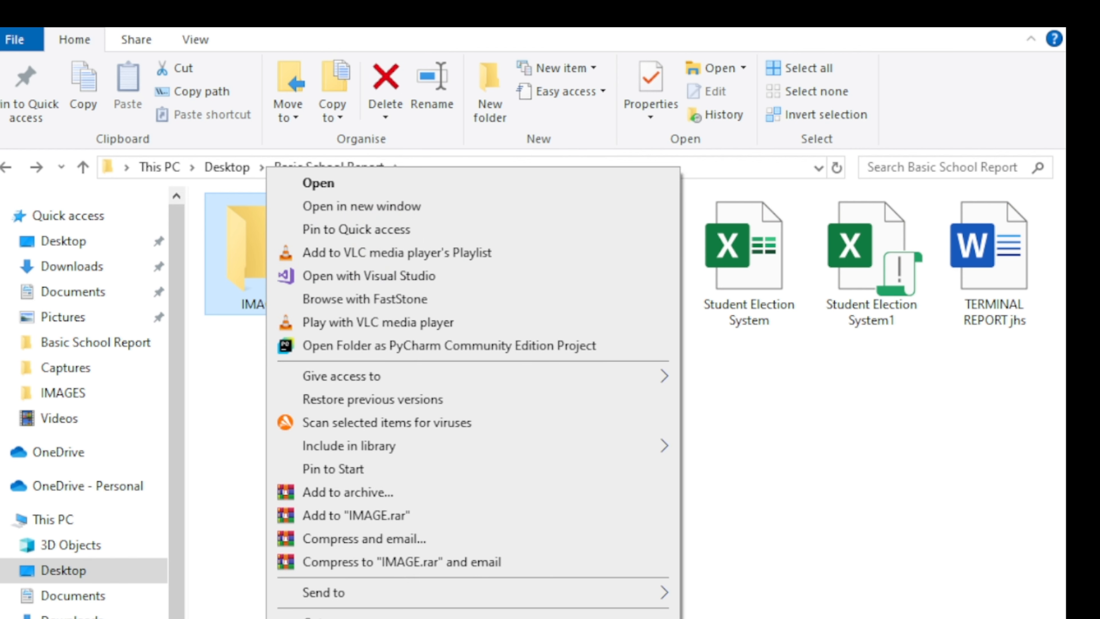
click(318, 618)
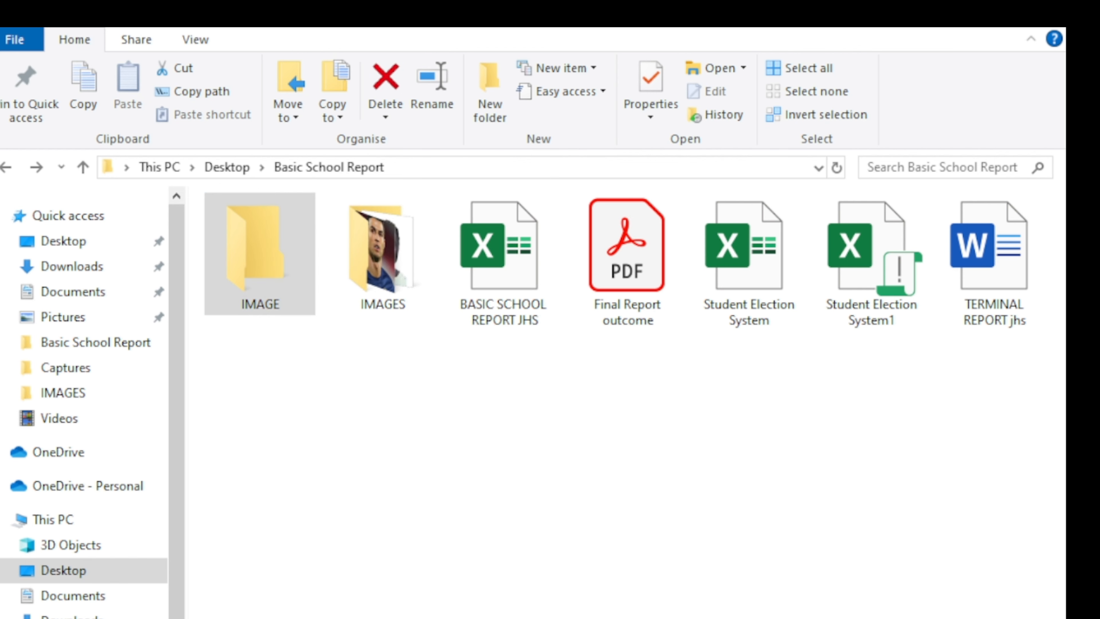
Back in Excel, enter photo path IMAGES\Amos.jpg in cell E13, correcting the capitalisation.
key(alt+Tab)
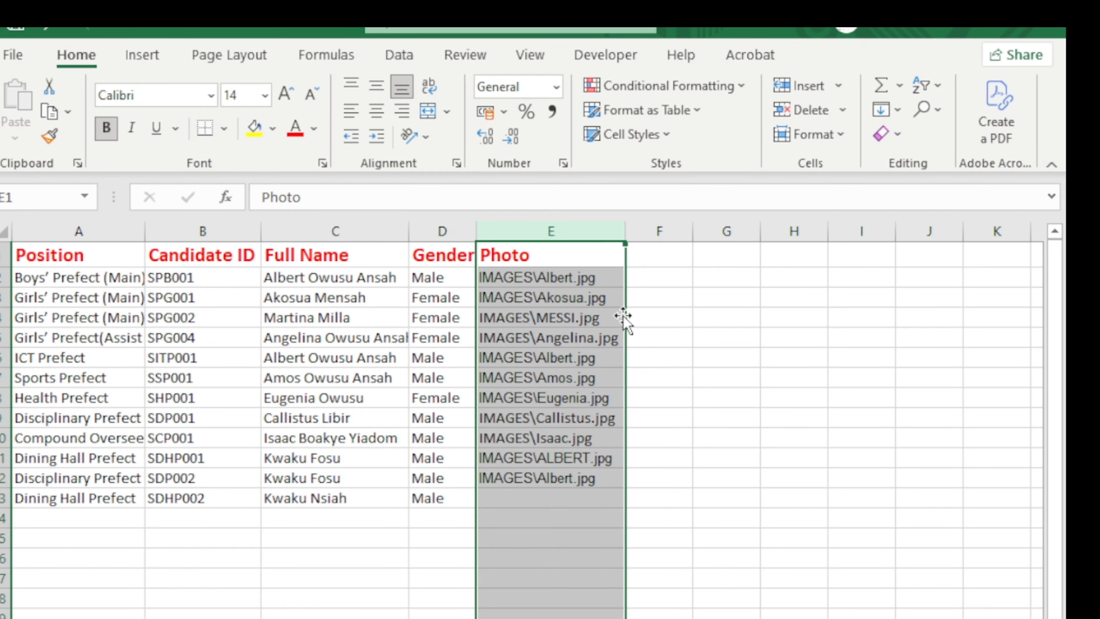
click(538, 496)
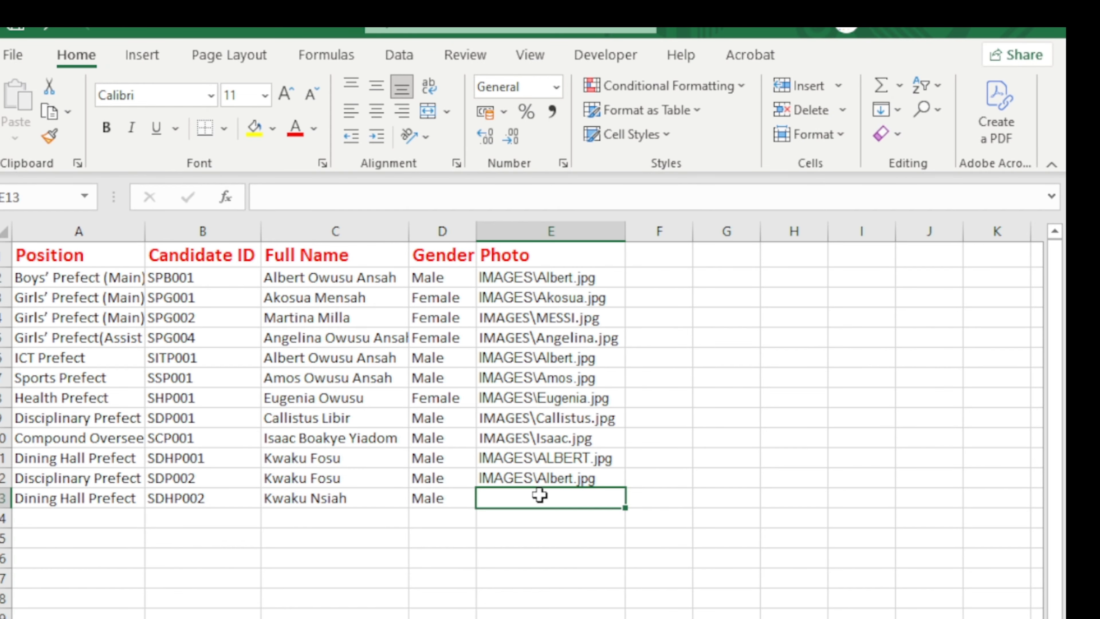
double_click(503, 505)
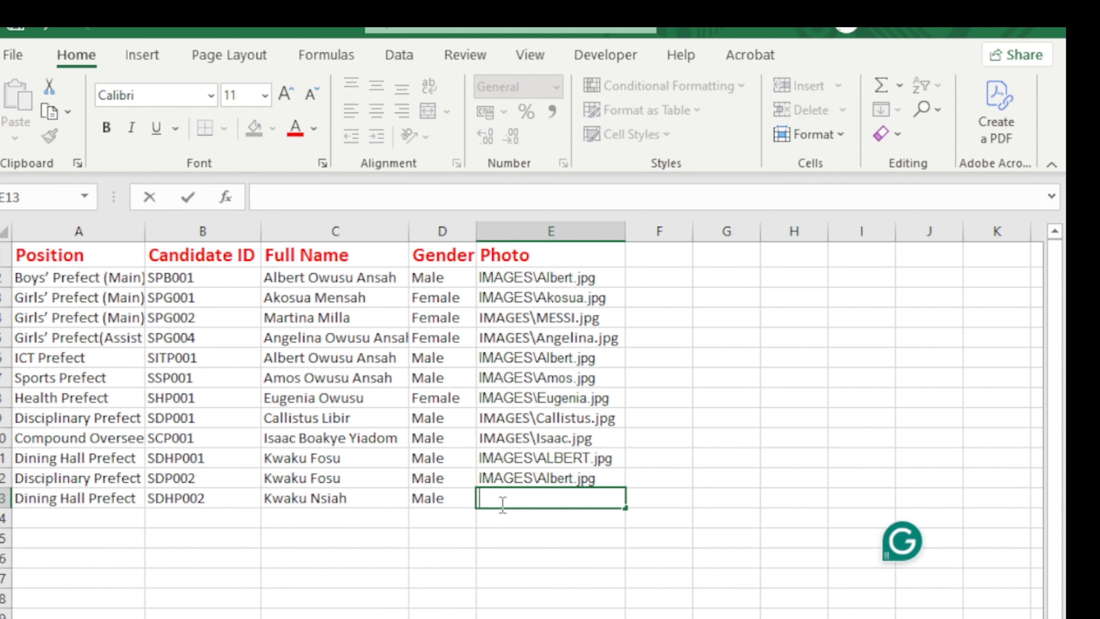
text(IMAGES)
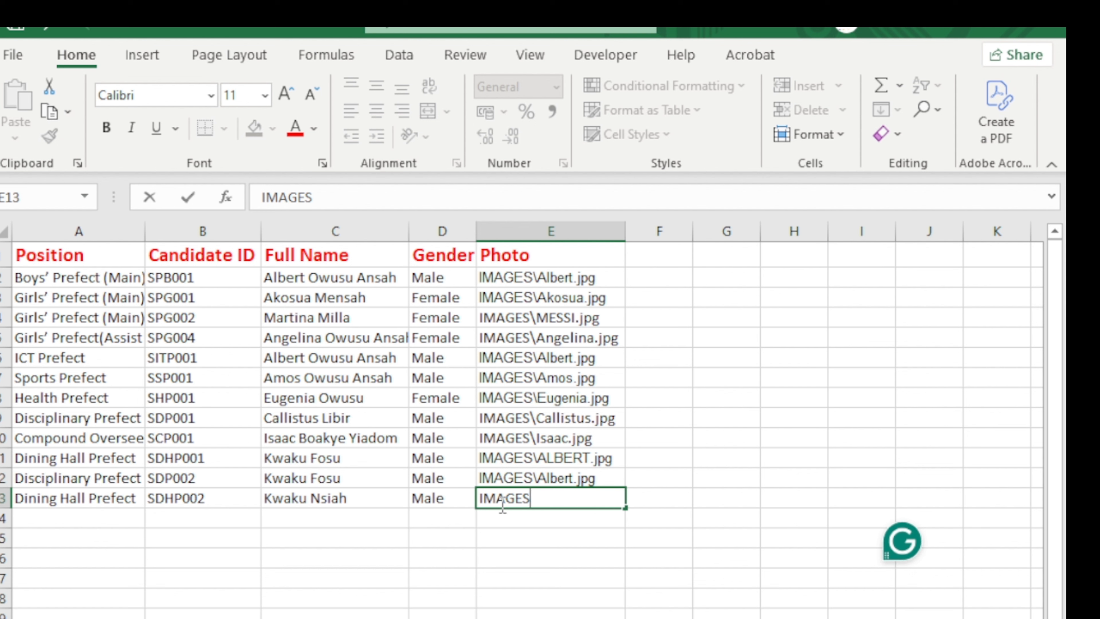
text(\)
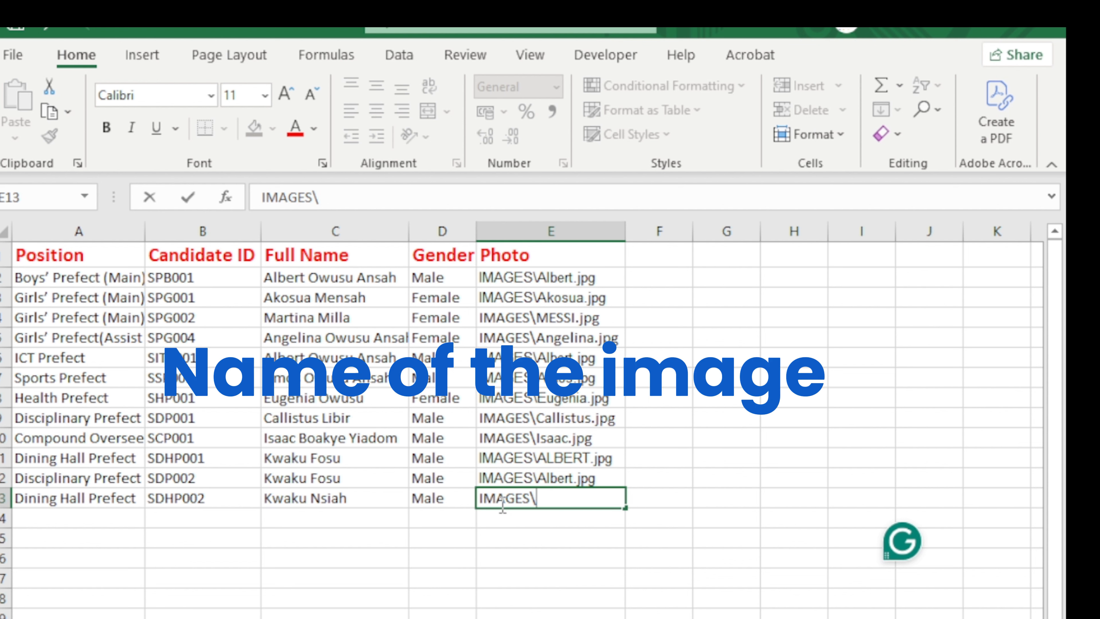
text(aMOS.jpg)
key(shift+Left)
key(shift+Left)
key(shift+Left)
key(shift+Left)
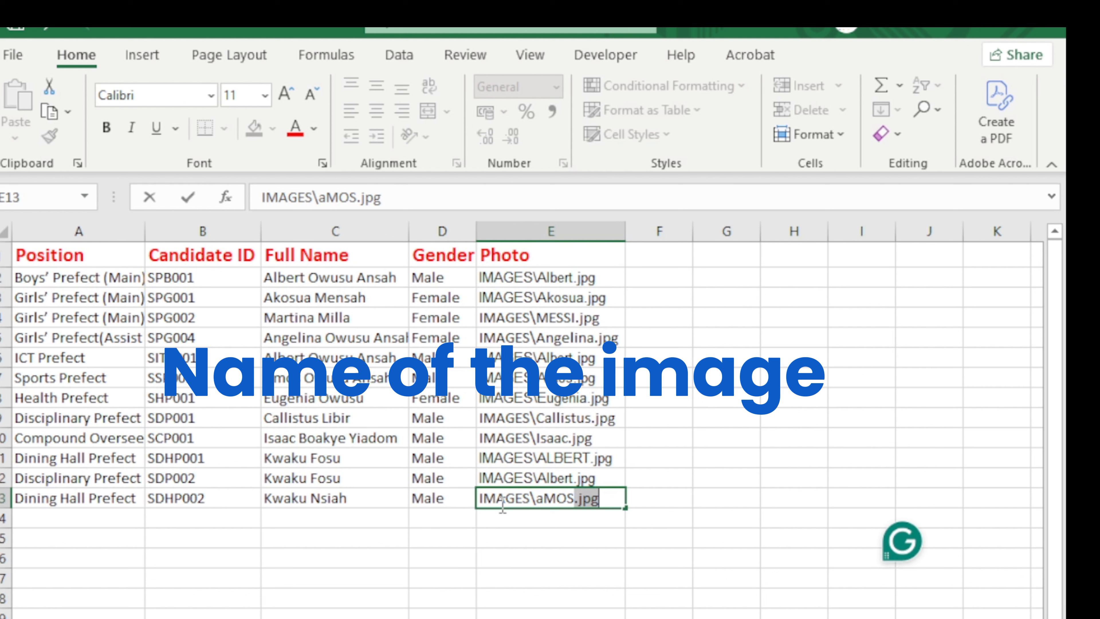
key(BackSpace)
key(BackSpace)
key(BackSpace)
key(BackSpace)
key(BackSpace)
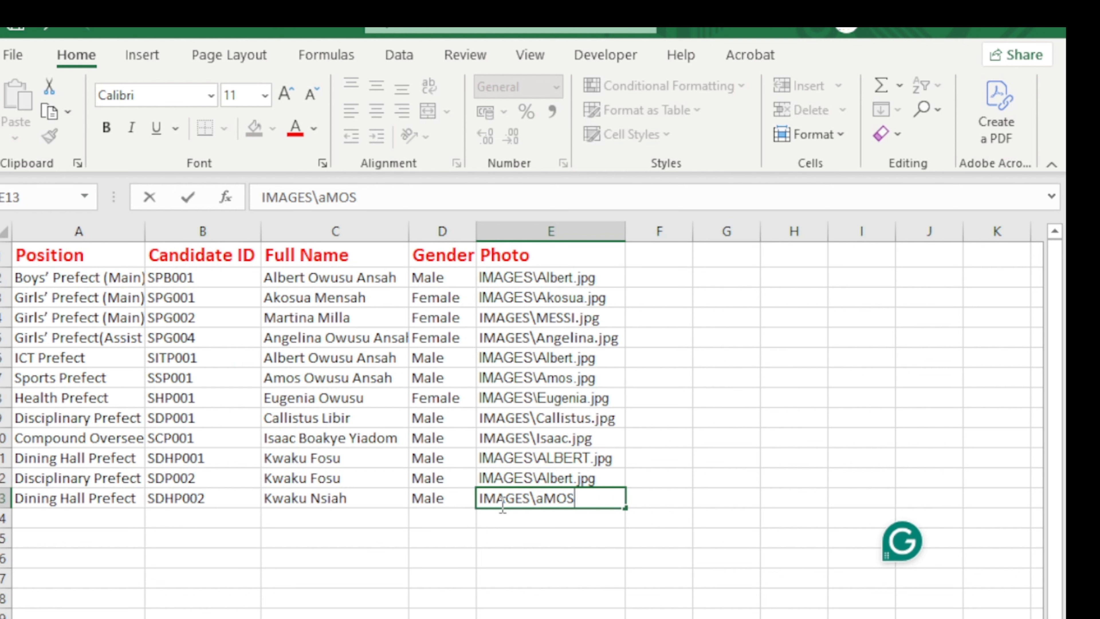
text(Amos)
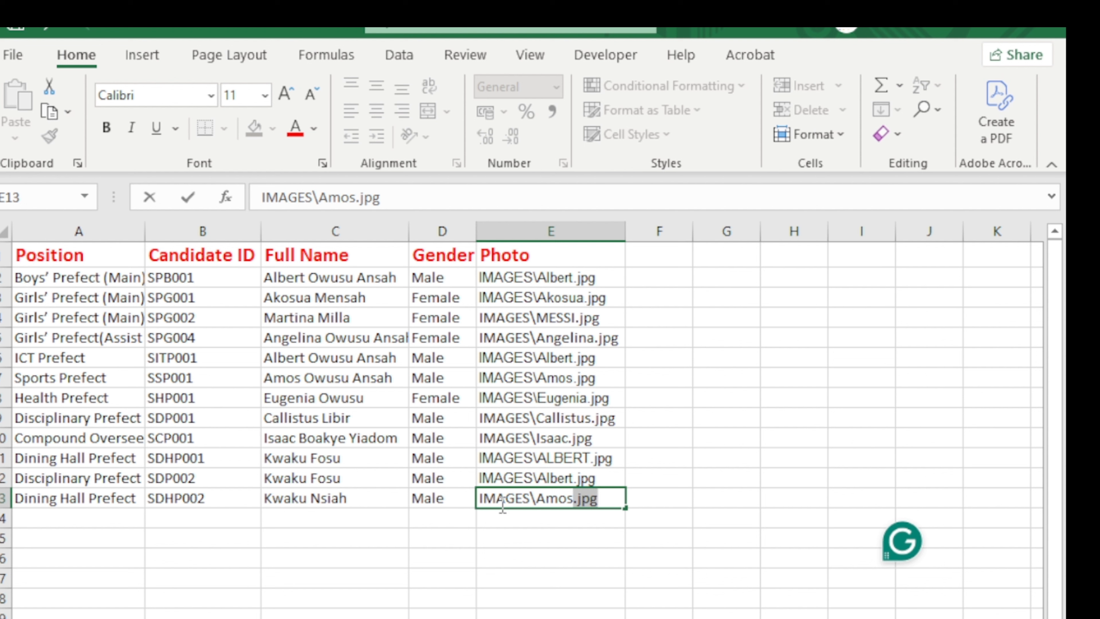
key(Tab)
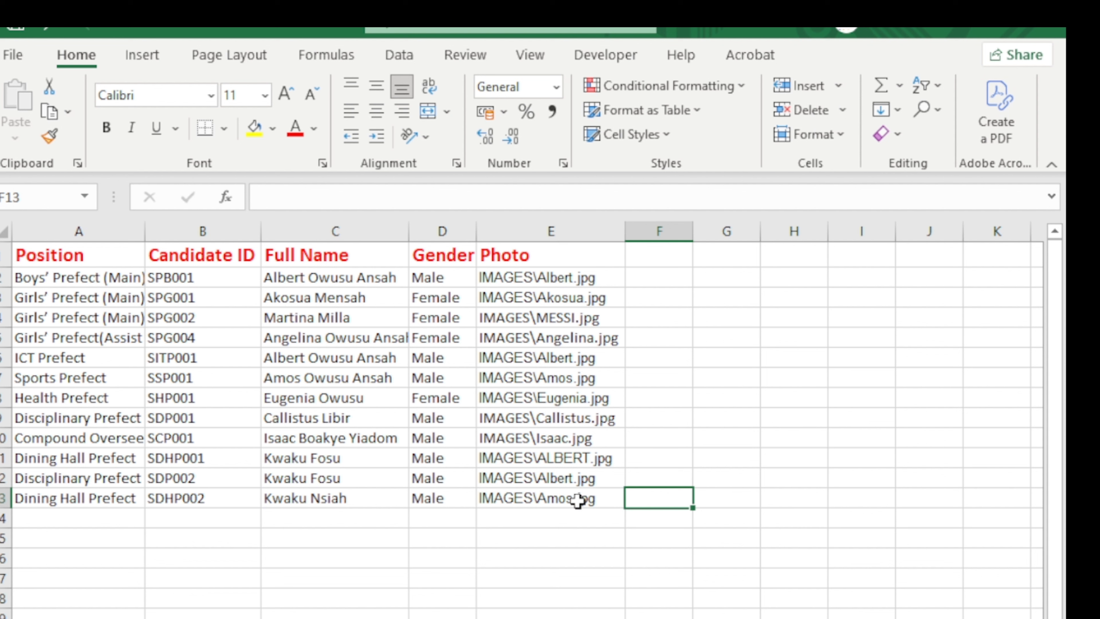
click(575, 503)
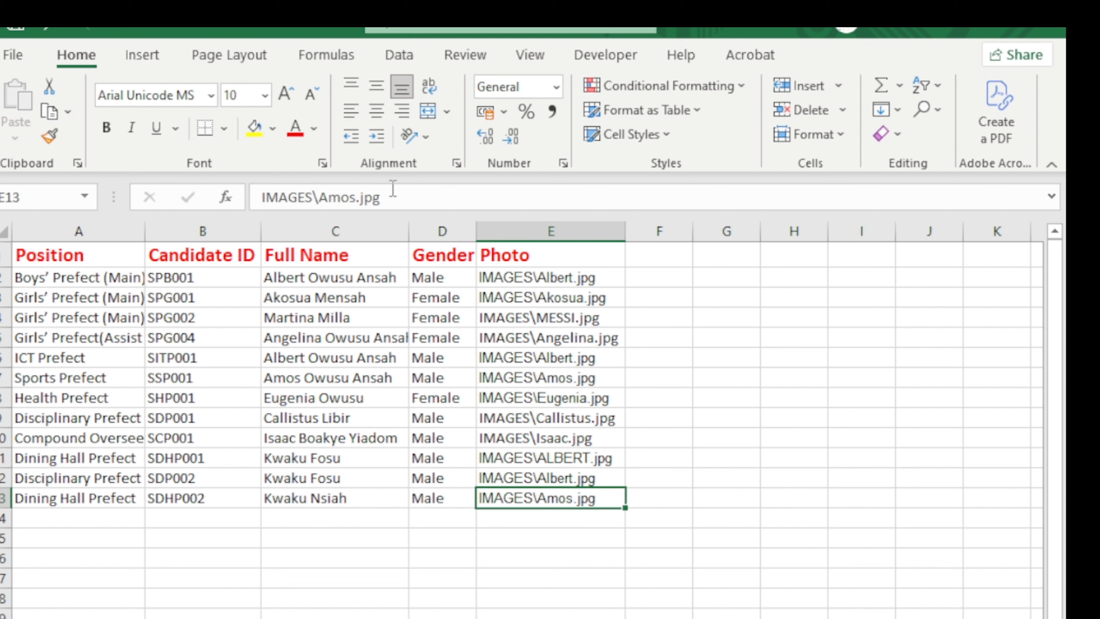
click(376, 198)
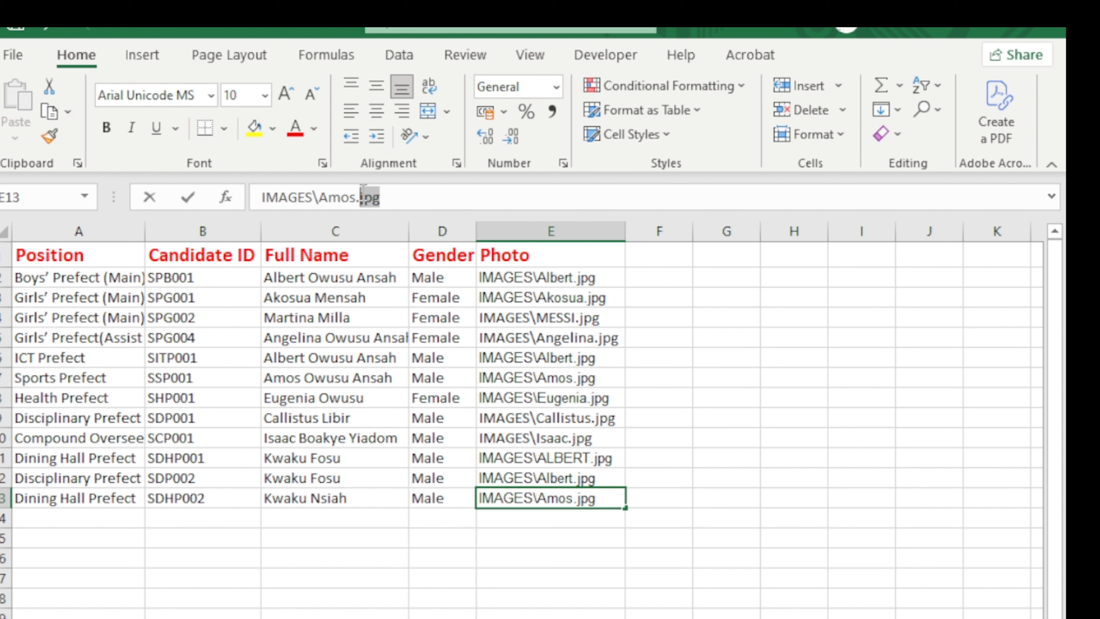
drag(364, 197, 364, 197)
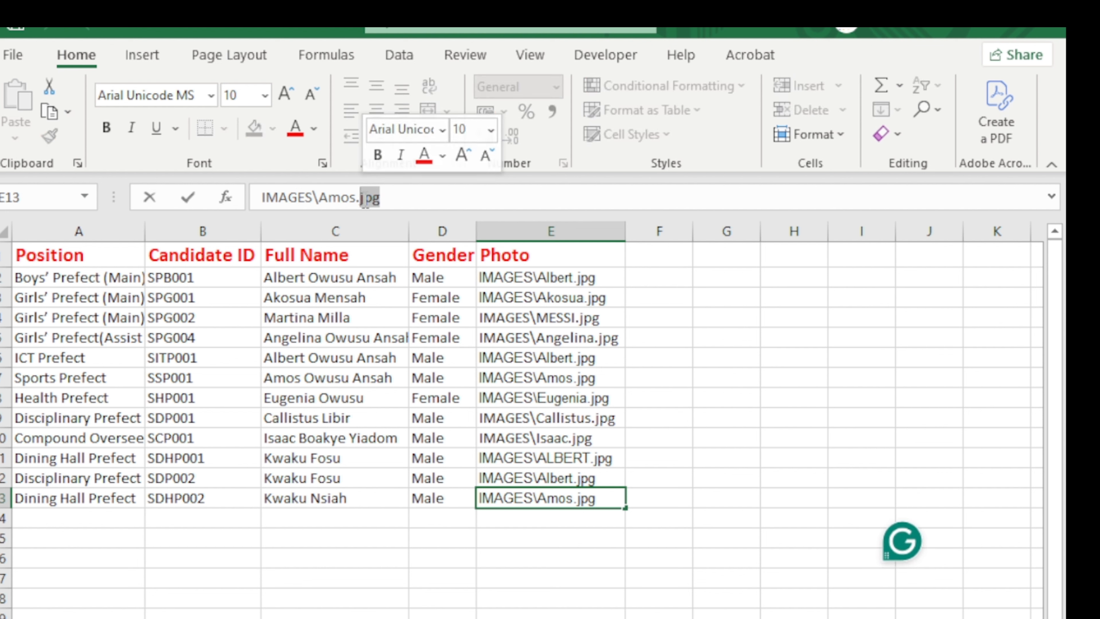
click(295, 127)
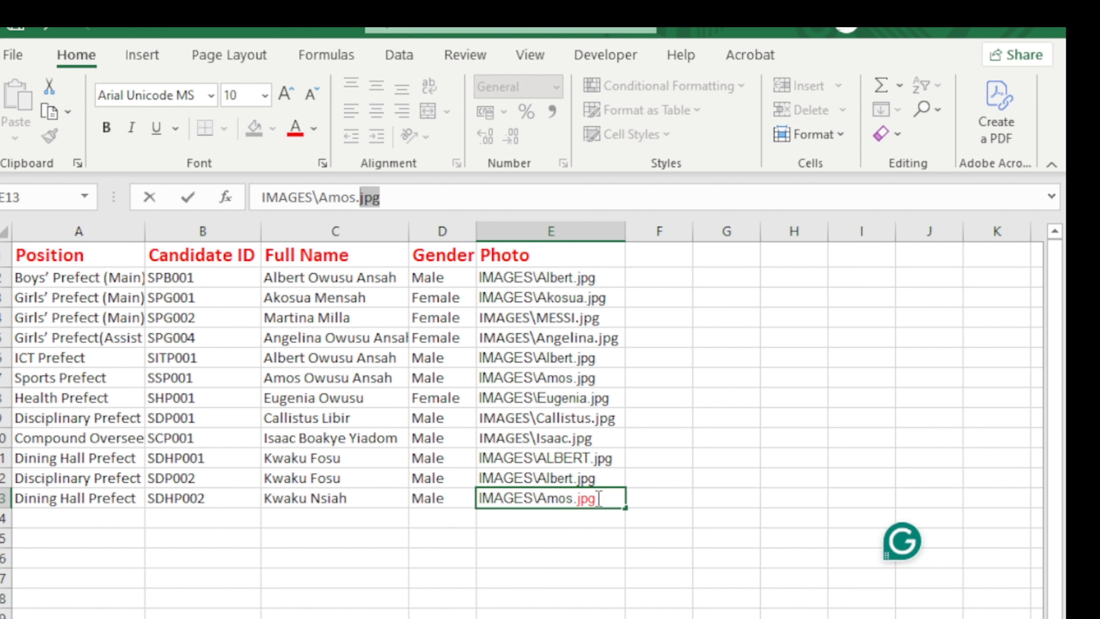
click(104, 130)
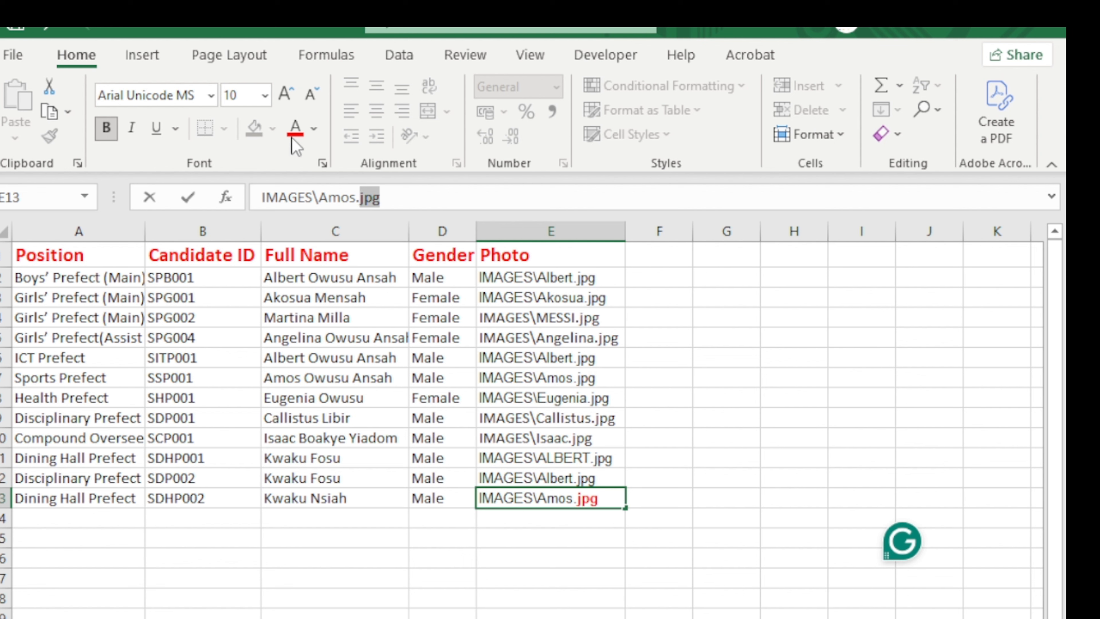
click(106, 128)
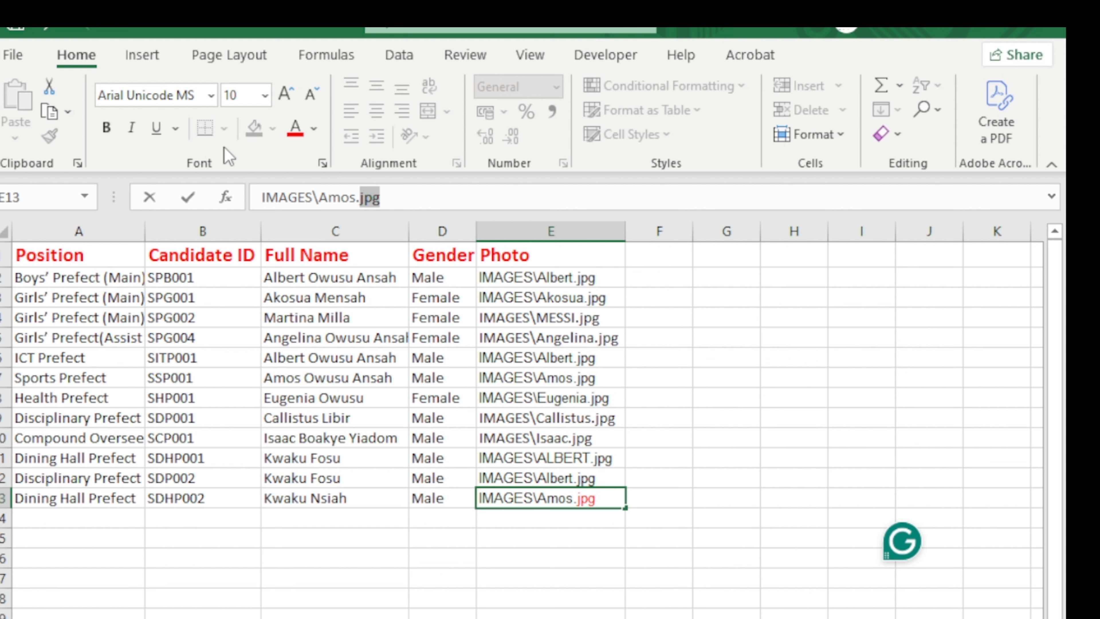
click(315, 135)
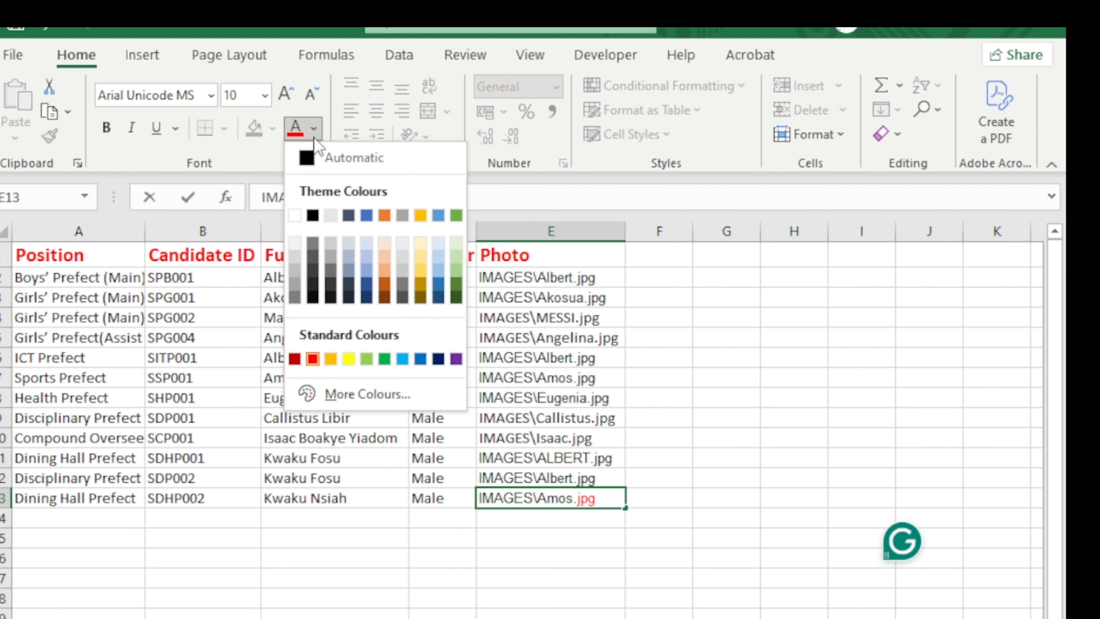
click(310, 159)
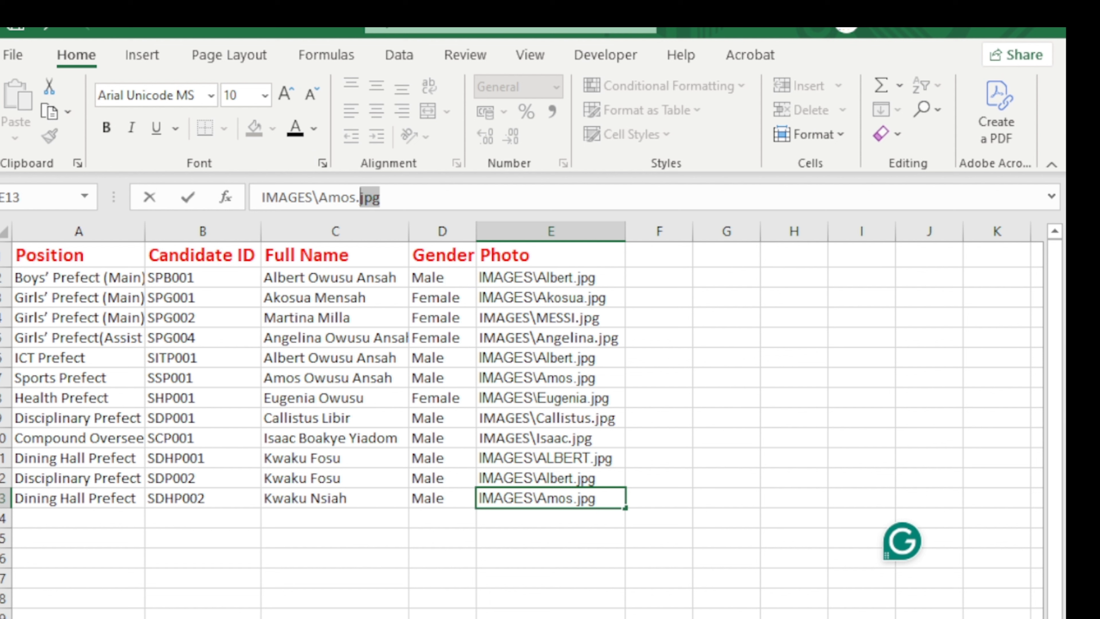
click(17, 29)
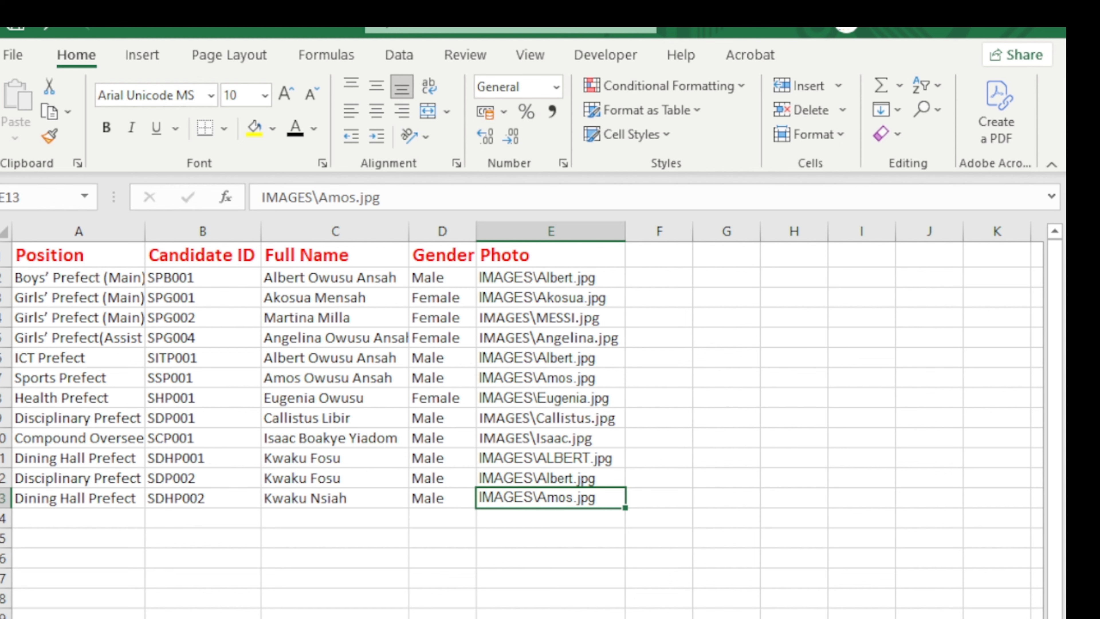
Switch to the voters sheet and review its Voter ID, Full Name, Eligible and Has Voted columns.
key(ctrl+Page_Down)
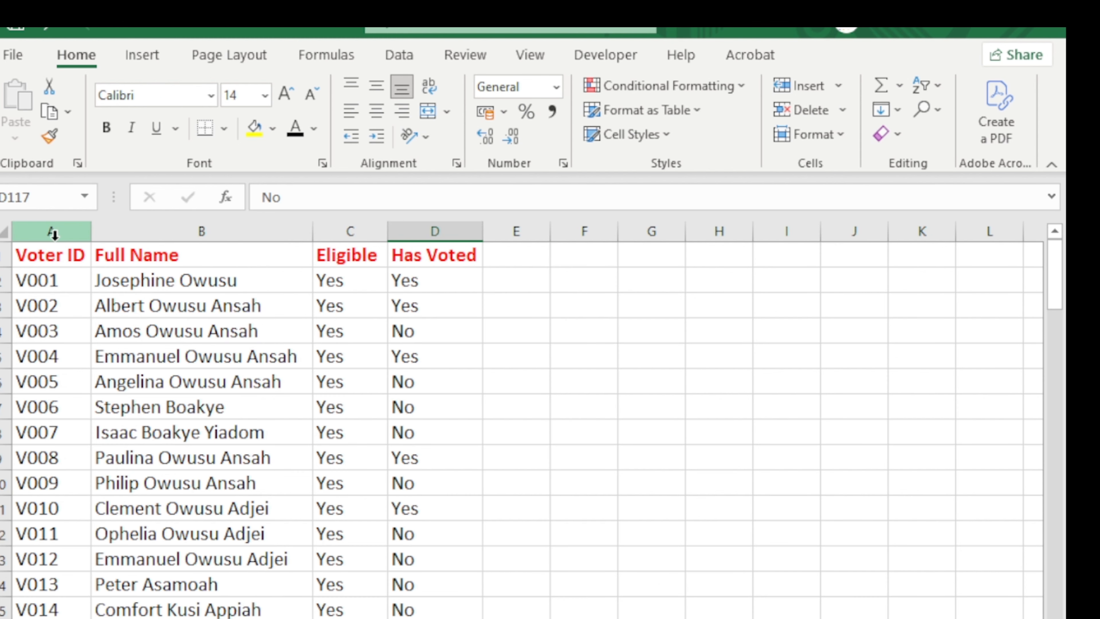
click(45, 256)
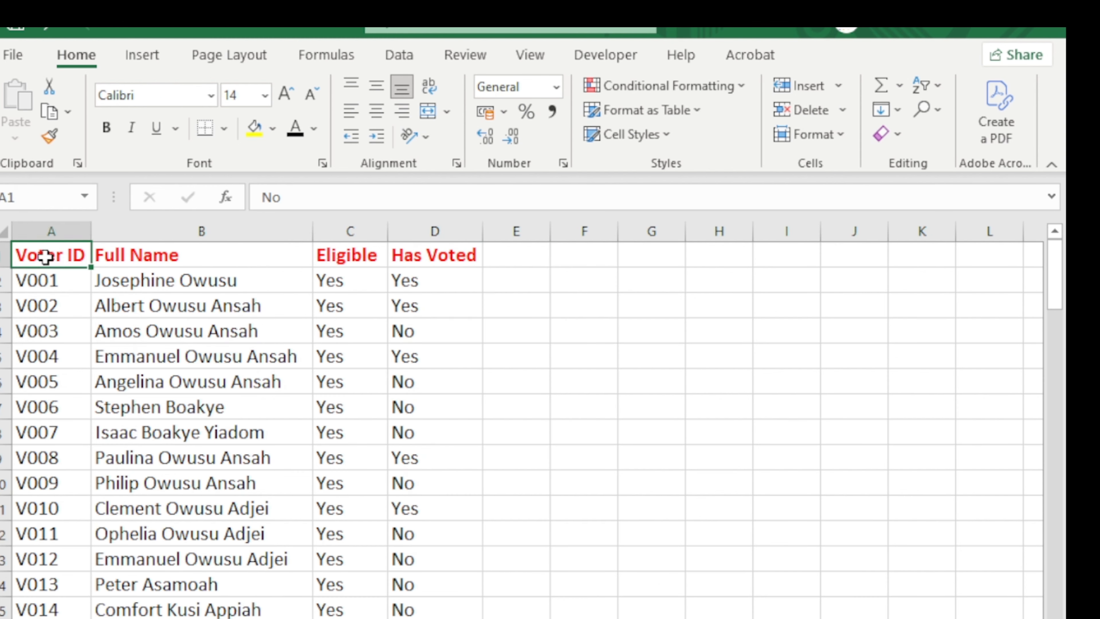
click(139, 253)
click(363, 255)
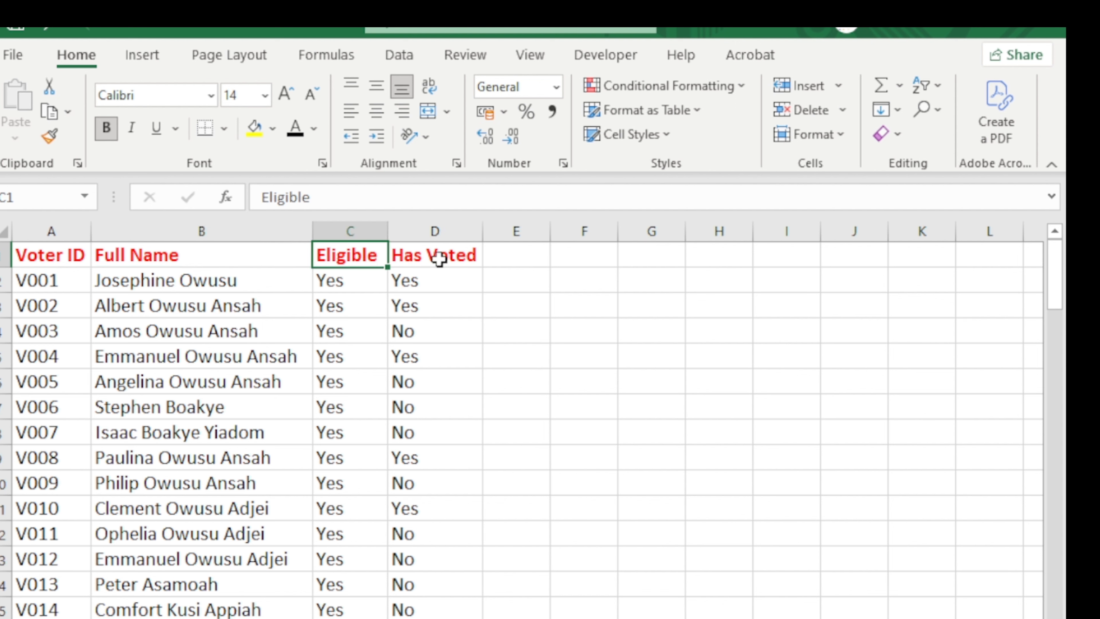
click(462, 254)
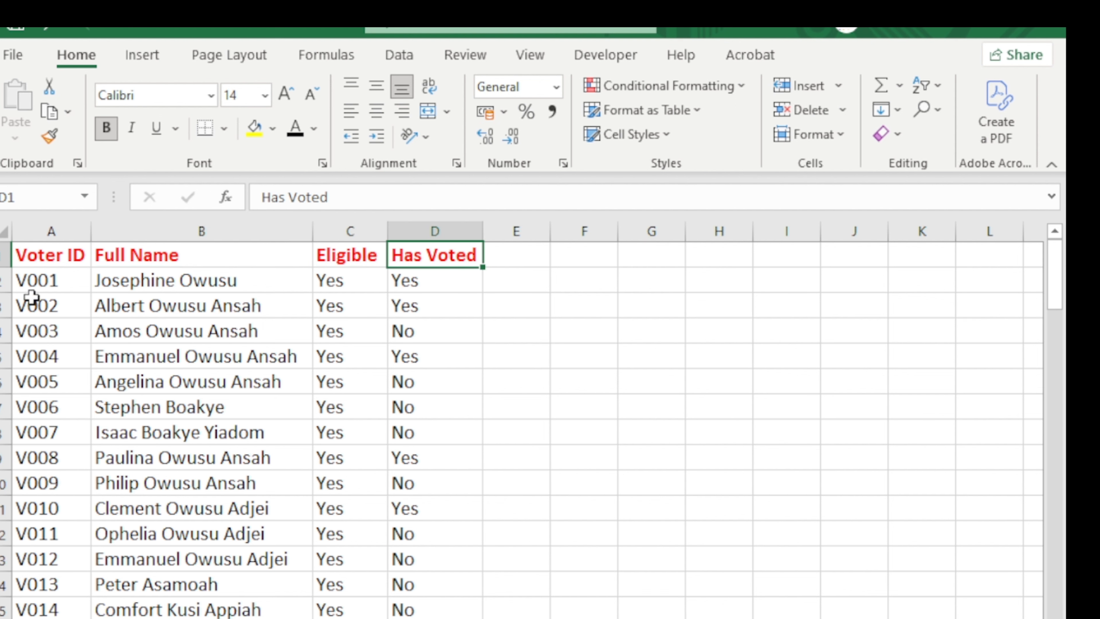
scroll(54, 433, down, 14)
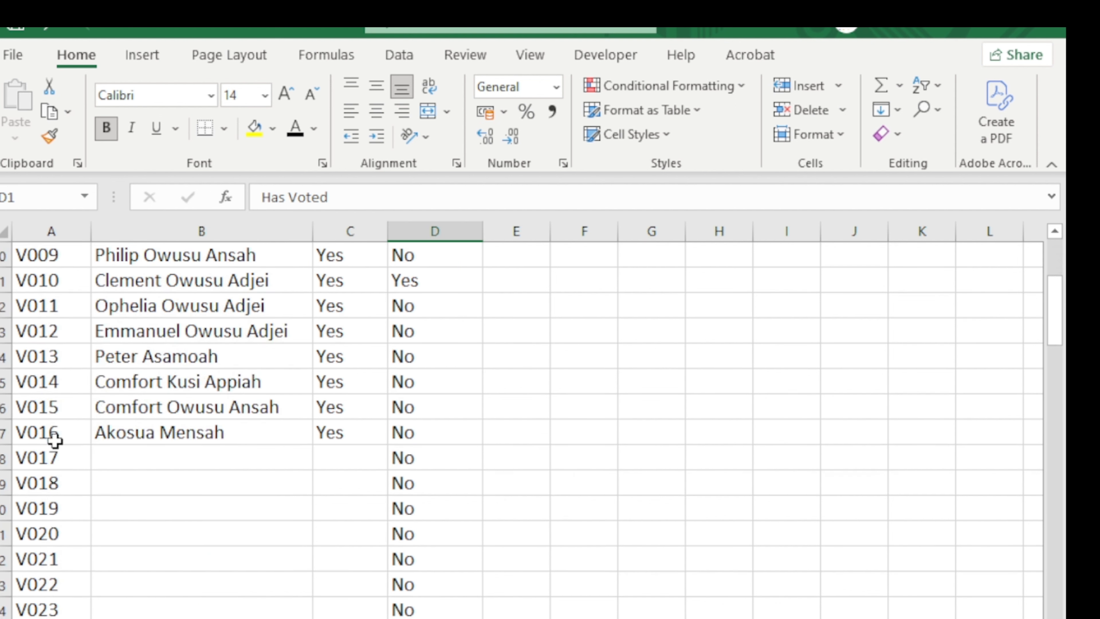
scroll(61, 457, down, 10)
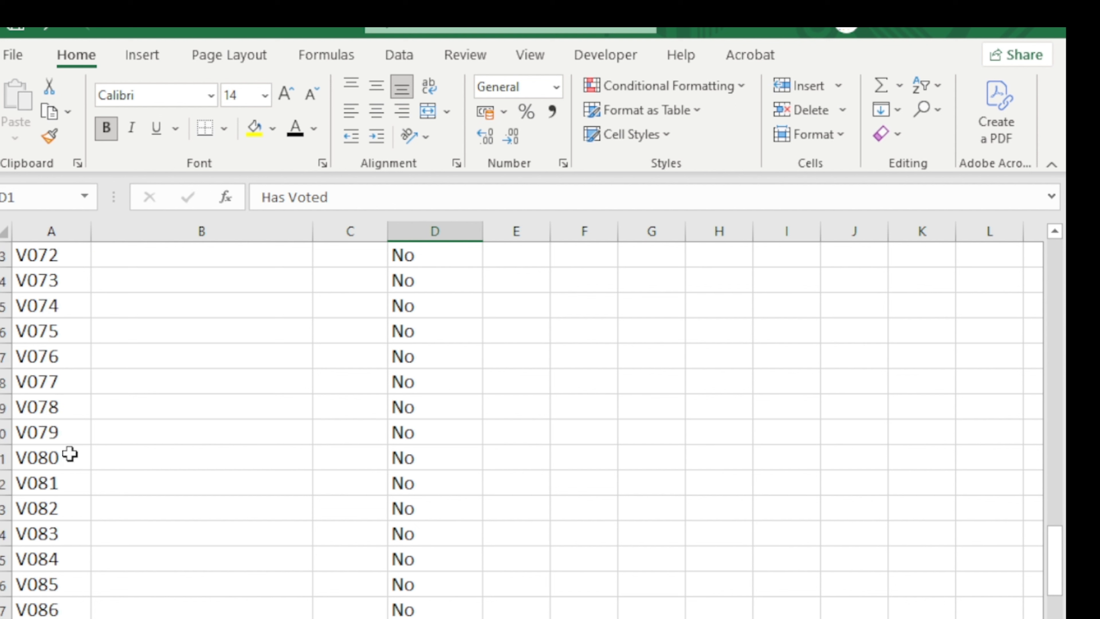
scroll(71, 455, up, 20)
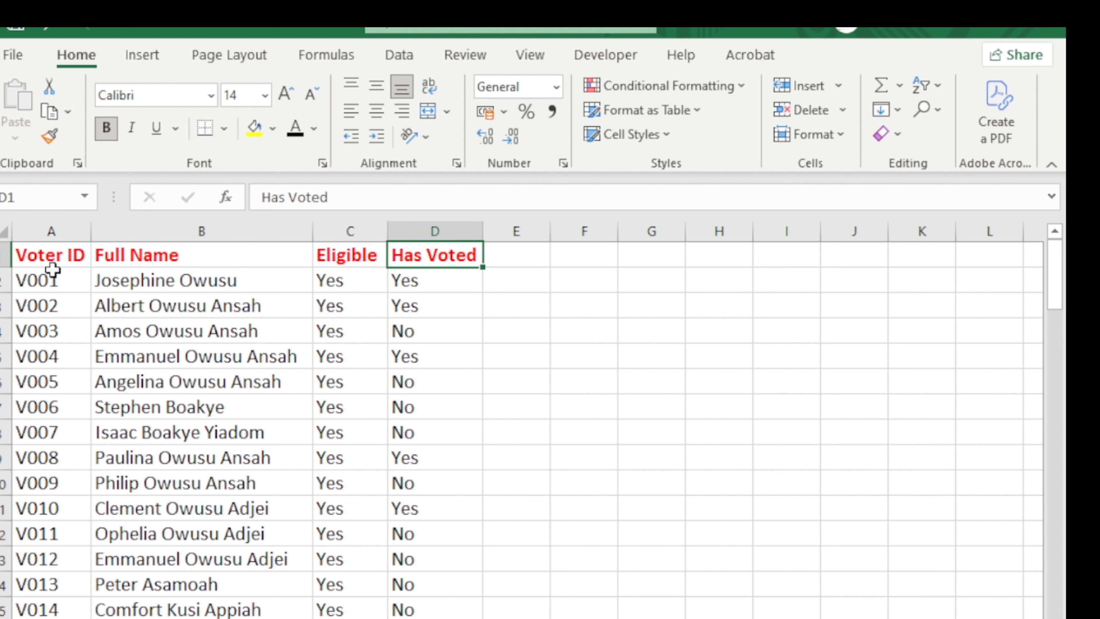
click(50, 229)
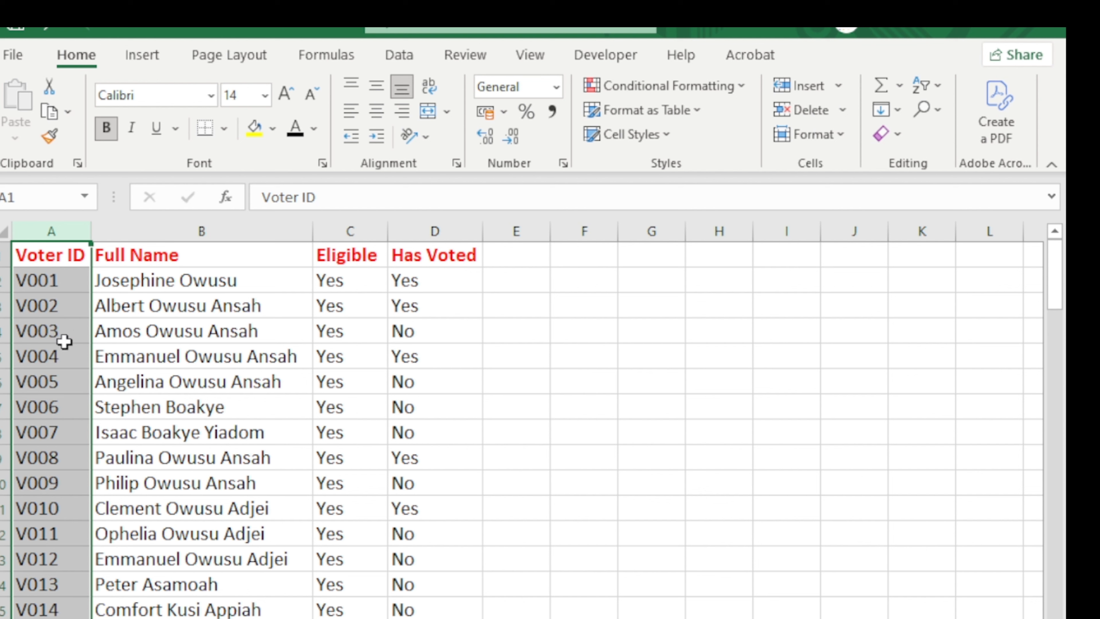
Add a 'Voter ID' heading in E1 and widen column E to fit it.
click(502, 260)
text(Vot)
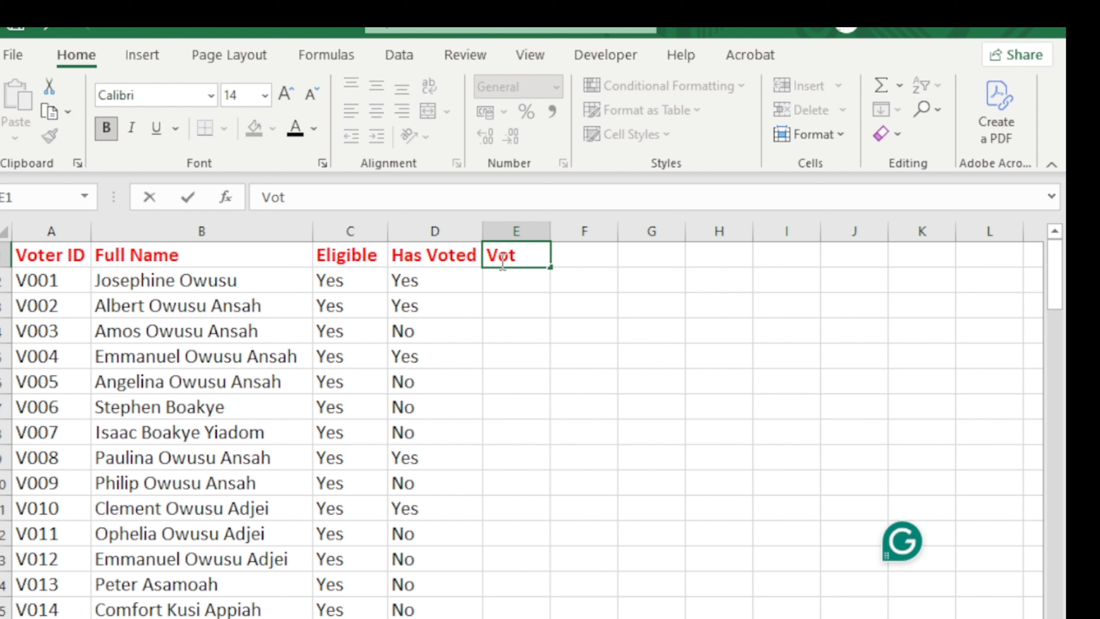
text(or)
key(BackSpace)
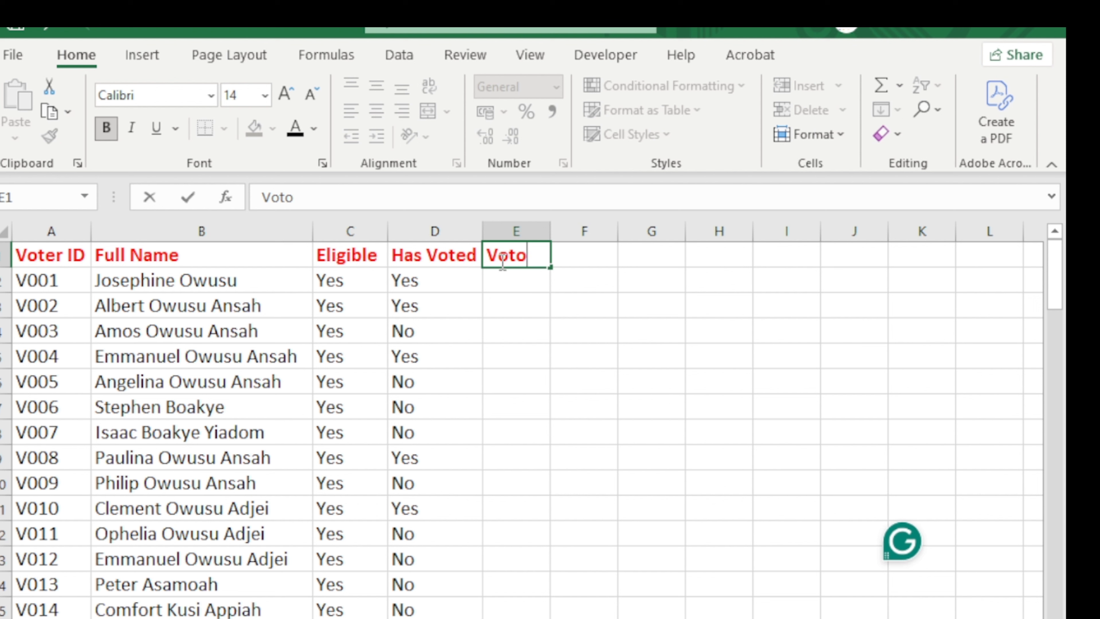
key(BackSpace)
text(er)
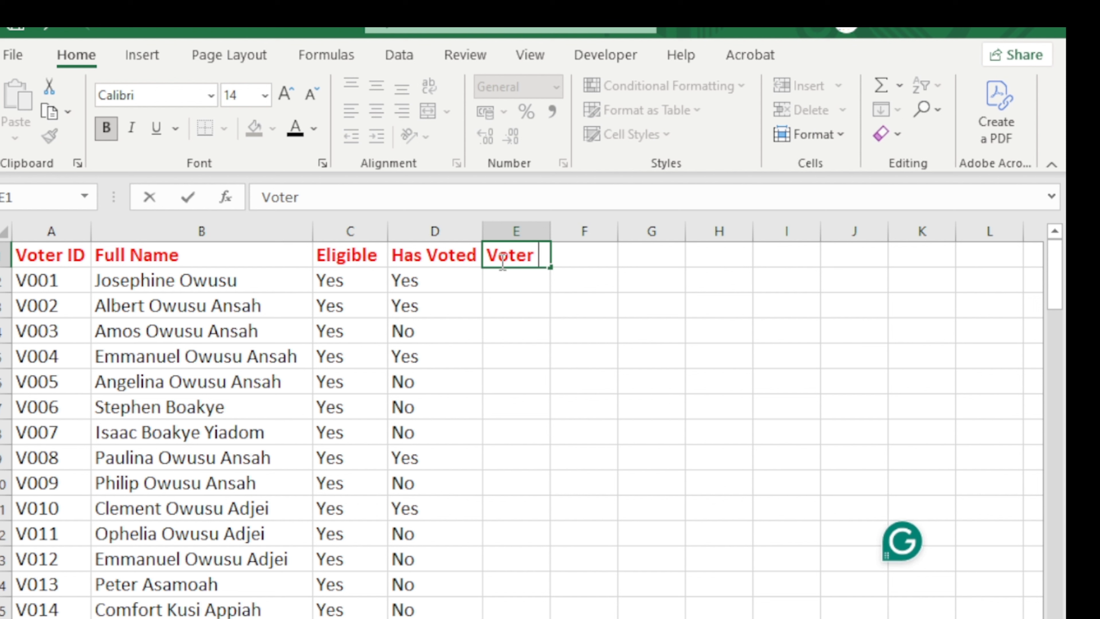
text( ID)
click(526, 230)
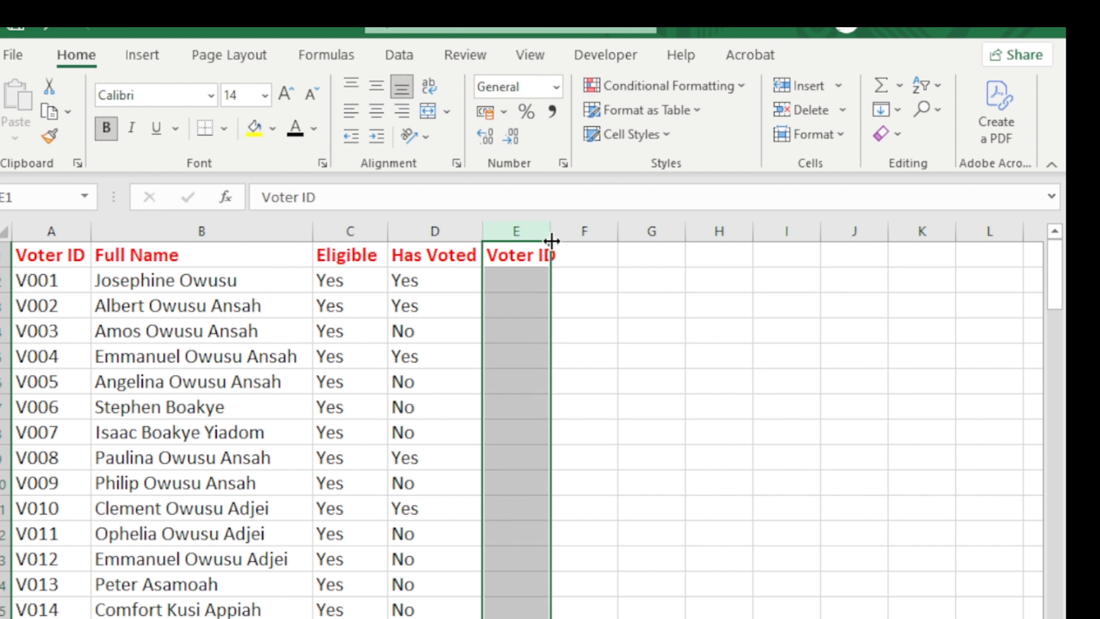
double_click(551, 240)
Enter V001 and V002 in E2:E3 and fill the IDs down column E.
click(528, 285)
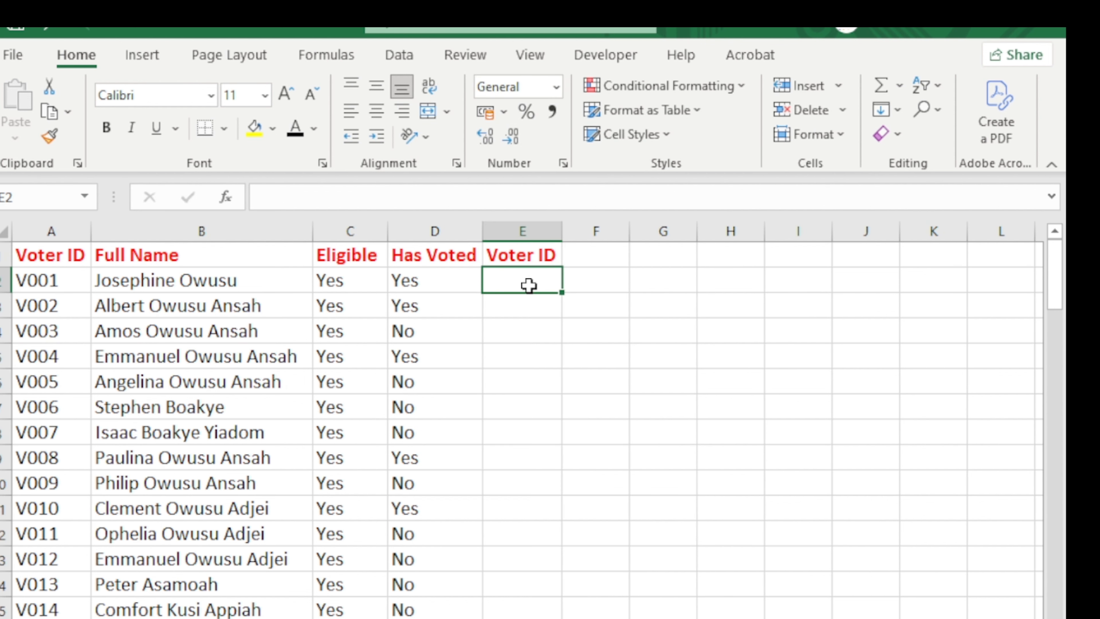
text(V001)
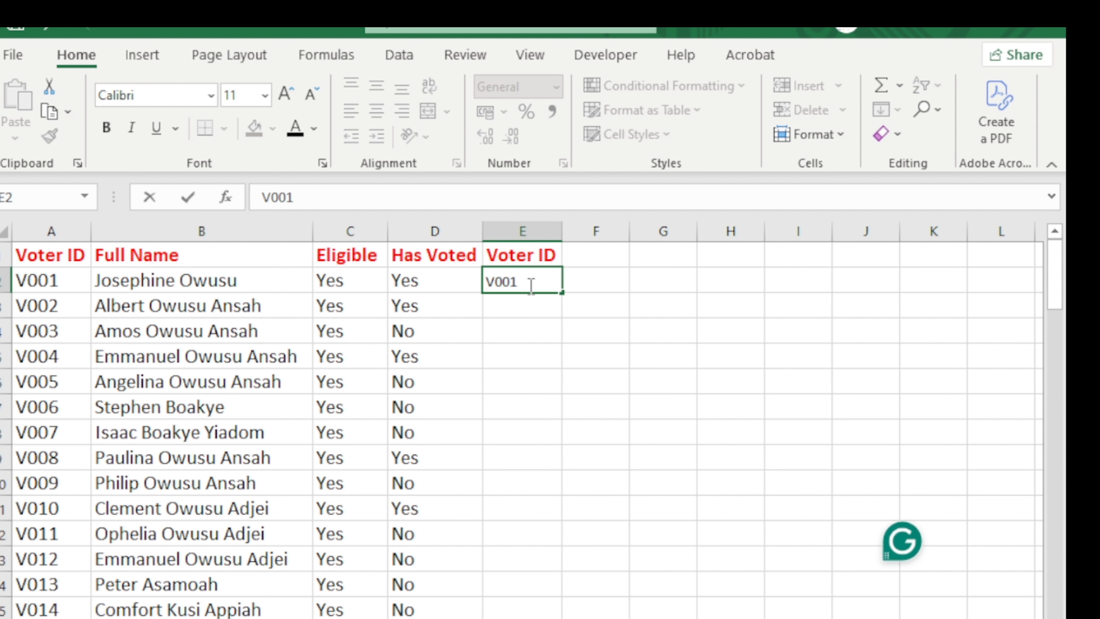
key(Return)
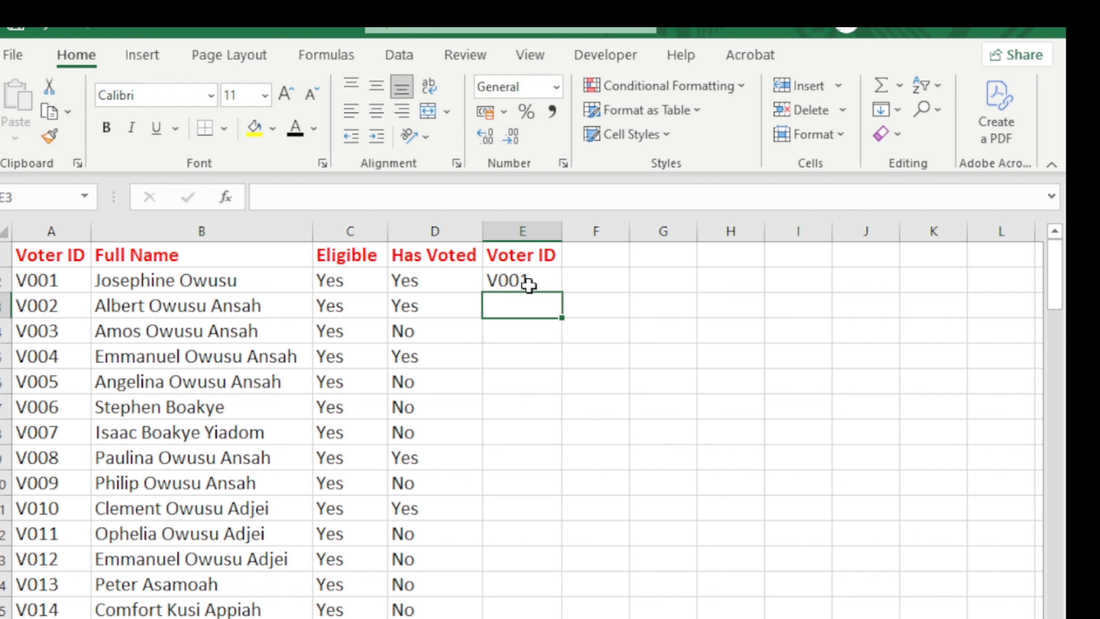
text(V00)
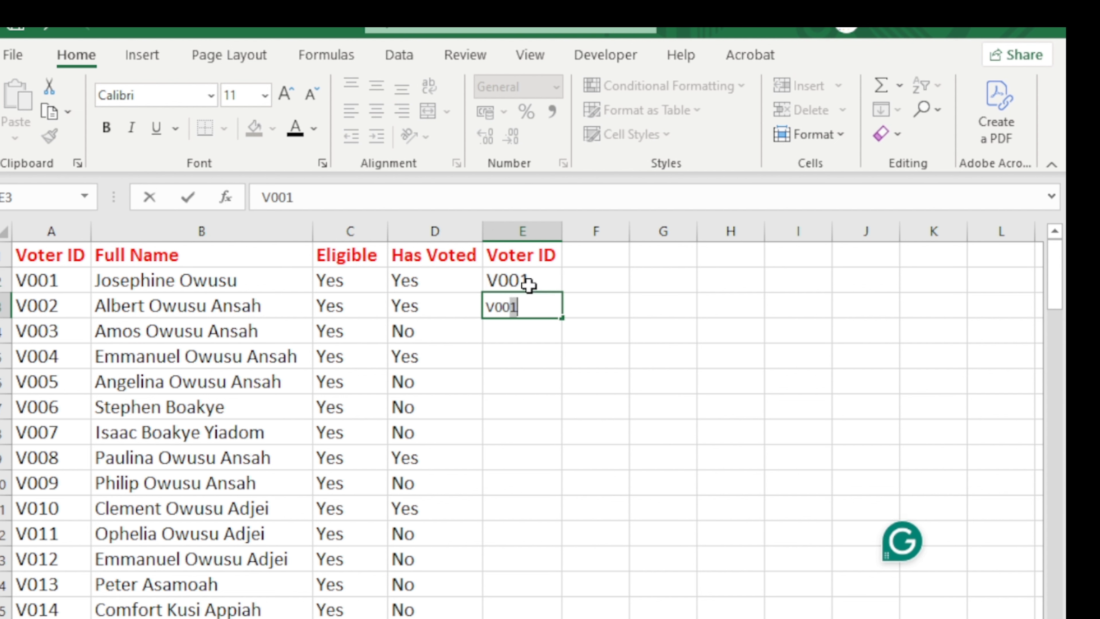
text(2)
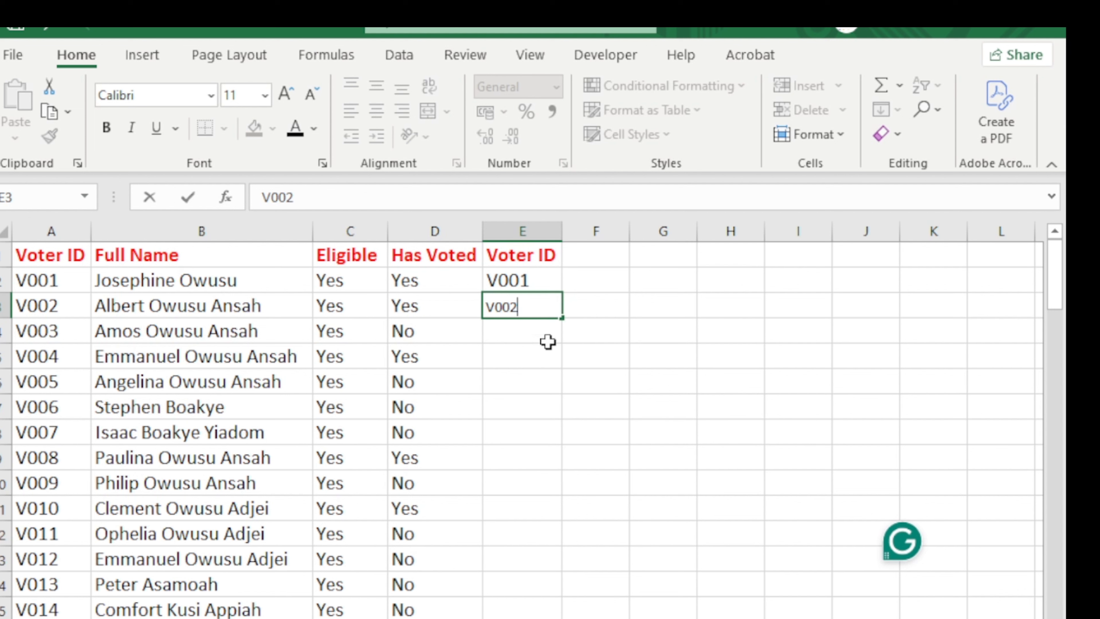
key(Return)
click(539, 303)
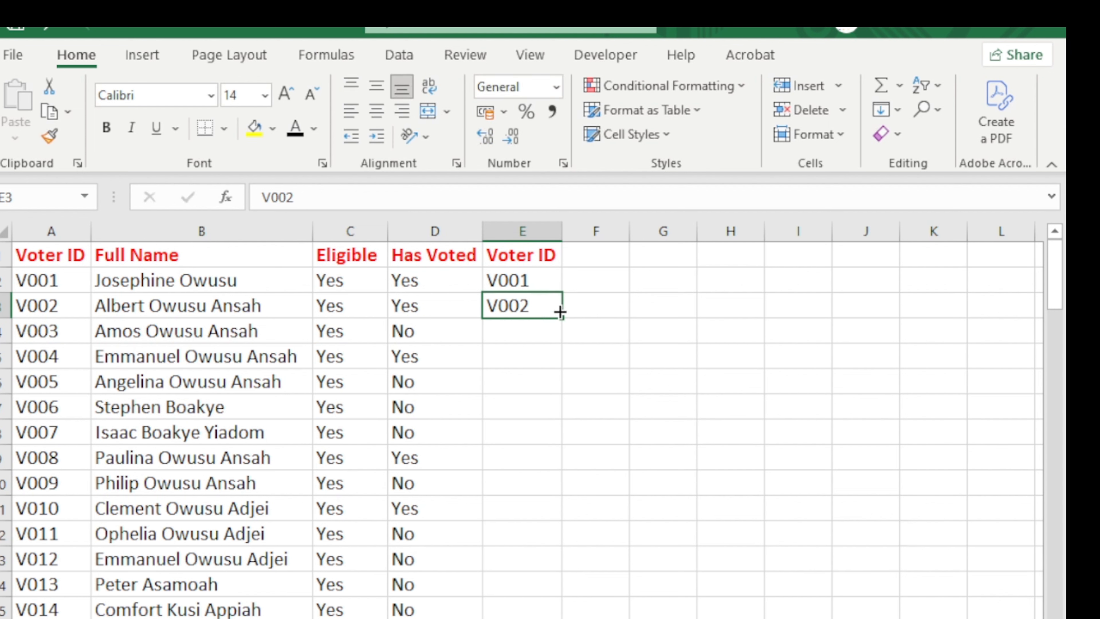
click(548, 278)
click(546, 304)
drag(562, 320, 528, 617)
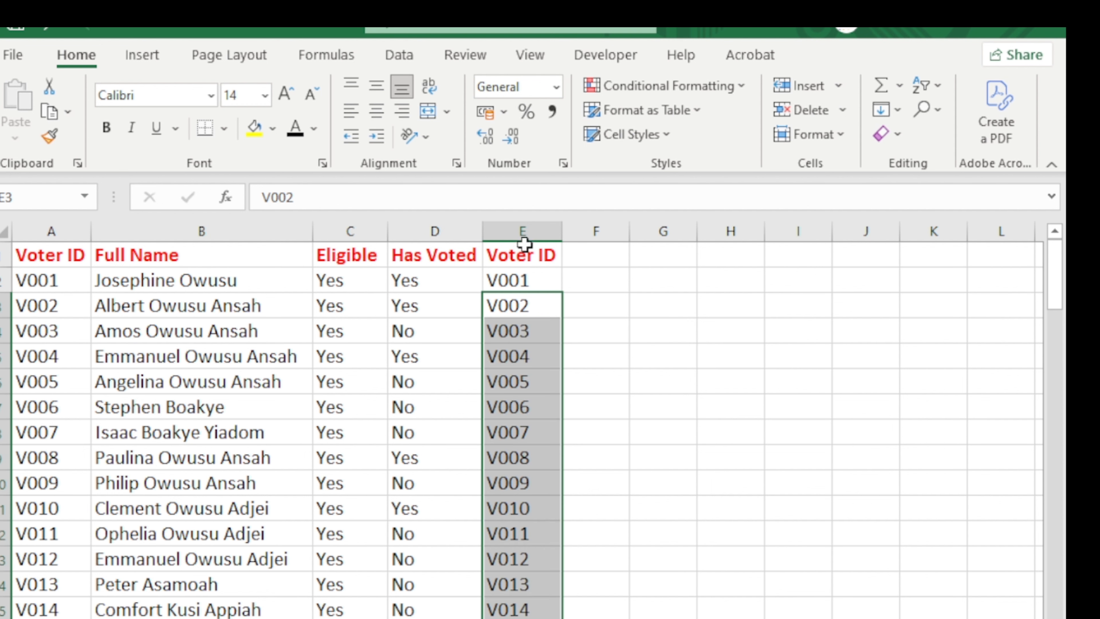
click(528, 230)
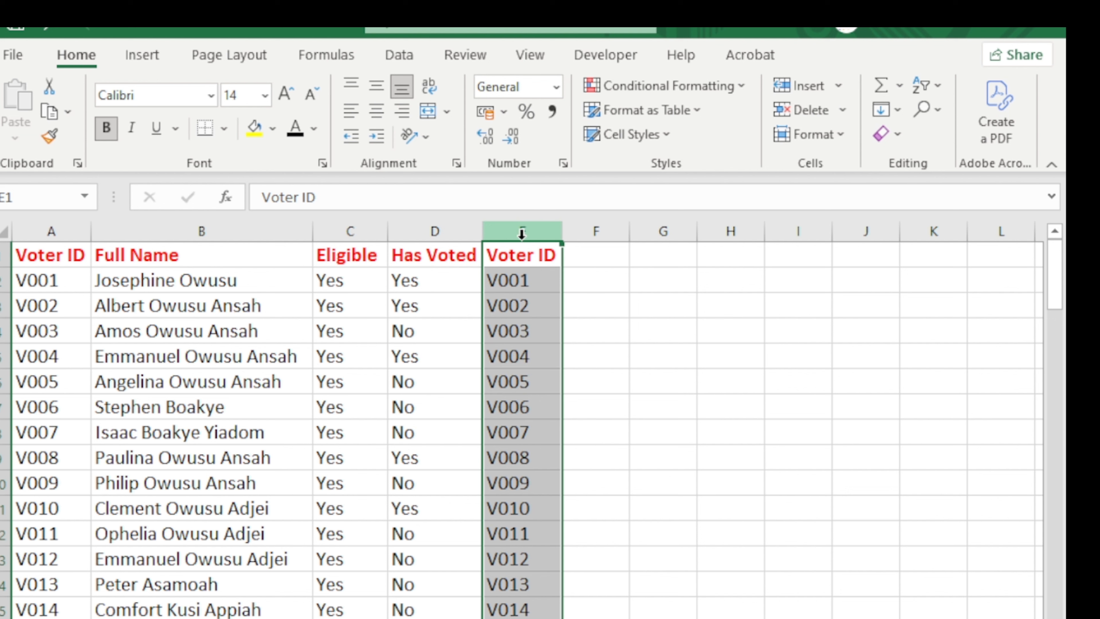
Delete the duplicate Voter ID column E, then check the Yes/No dropdown in Eligible cell C2.
right_click(522, 236)
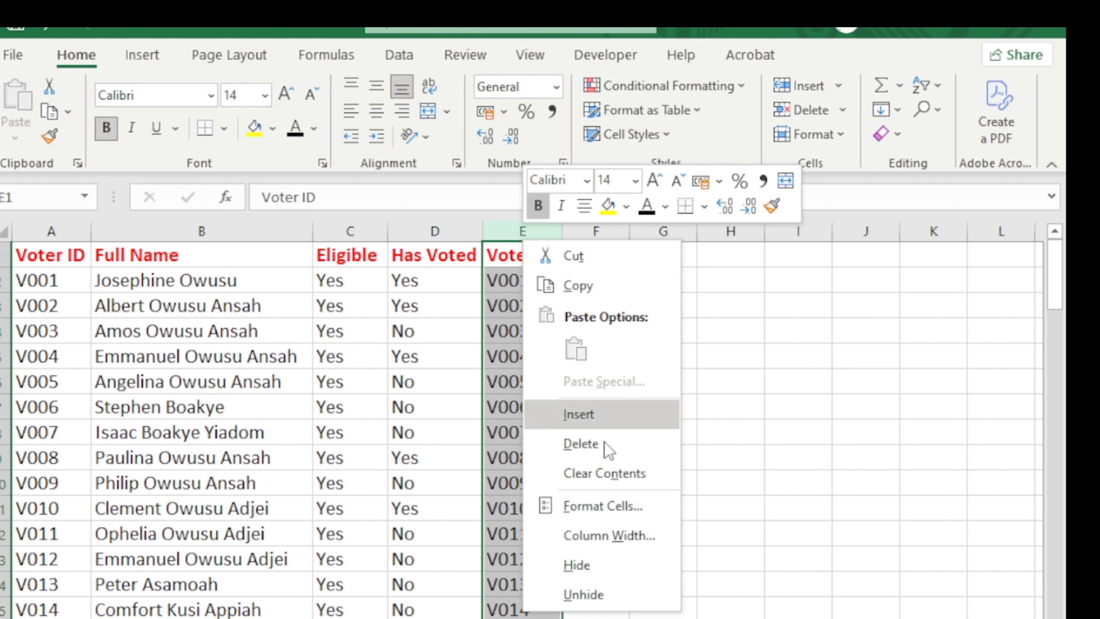
click(567, 450)
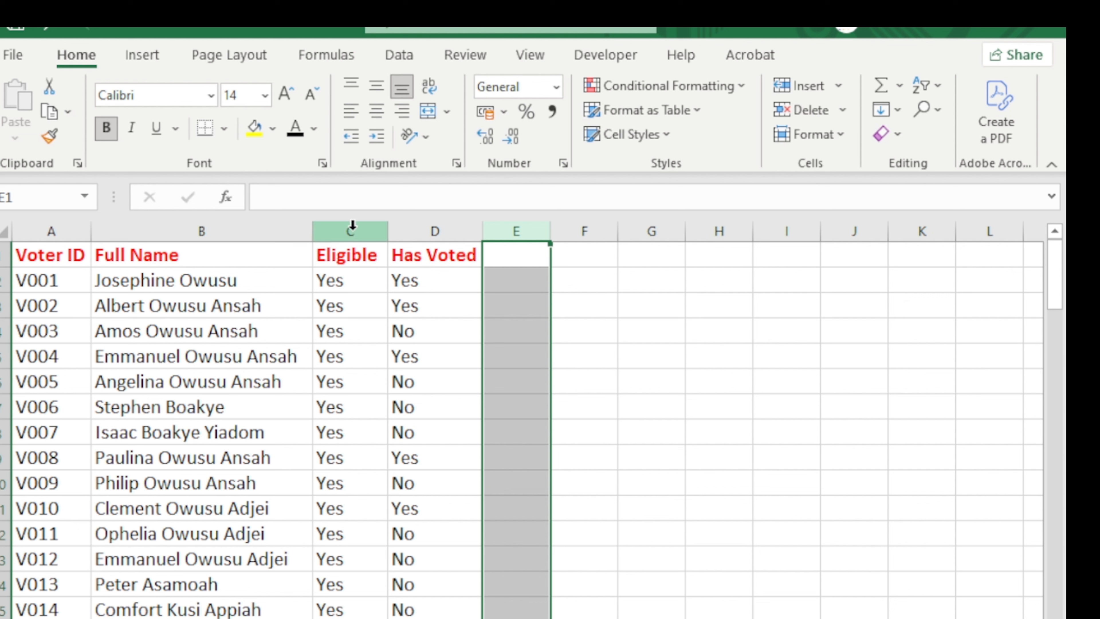
click(361, 231)
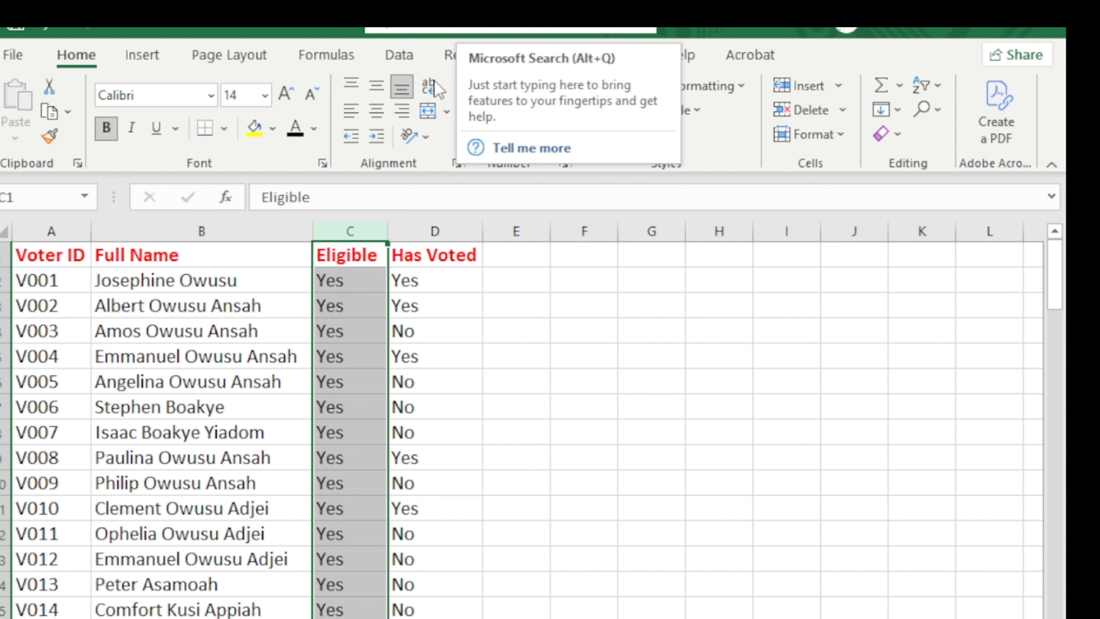
click(372, 284)
click(396, 282)
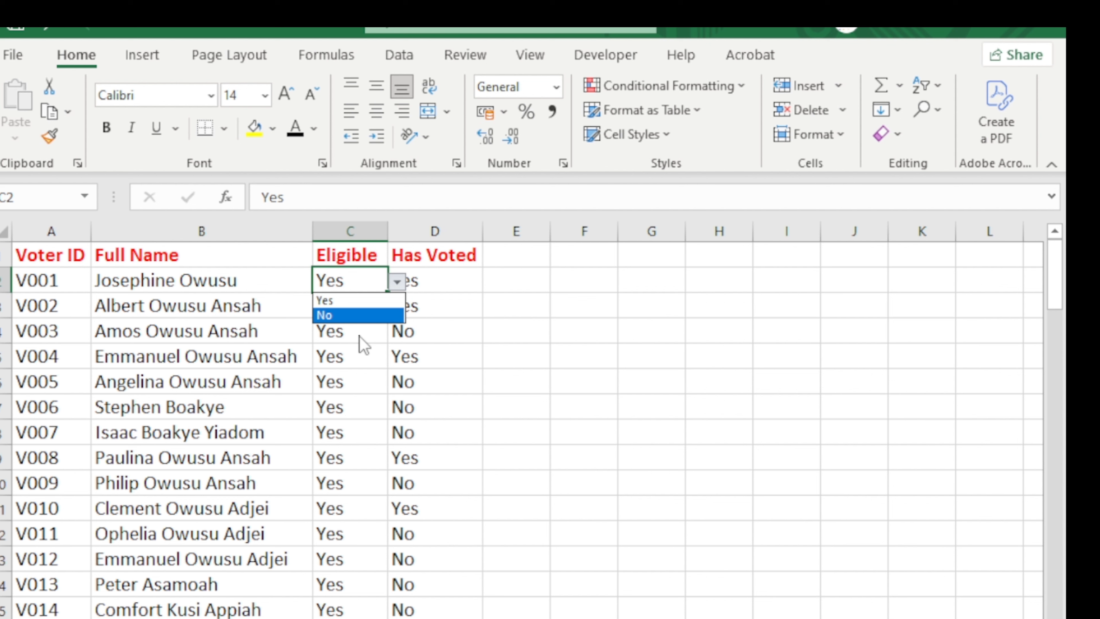
click(428, 225)
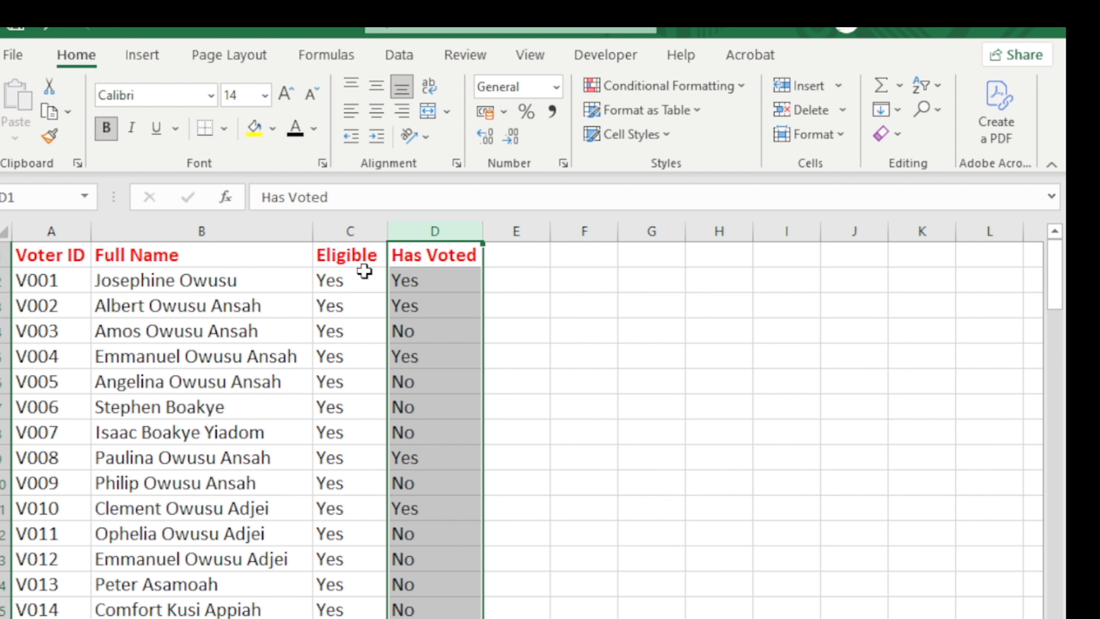
click(349, 229)
scroll(349, 498, down, 5)
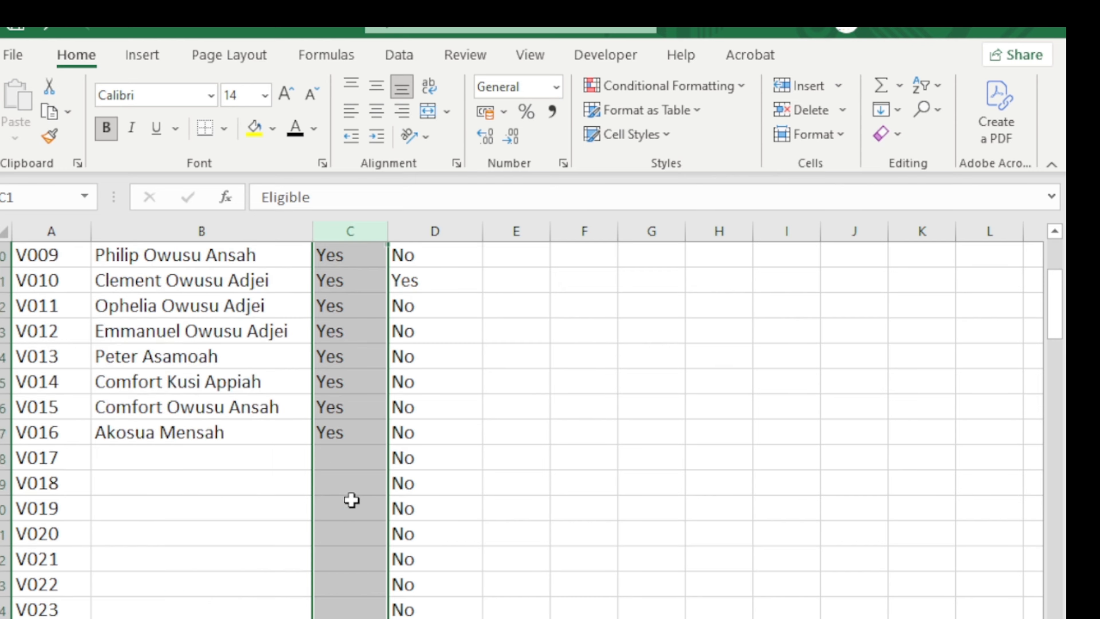
scroll(353, 294, up, 1)
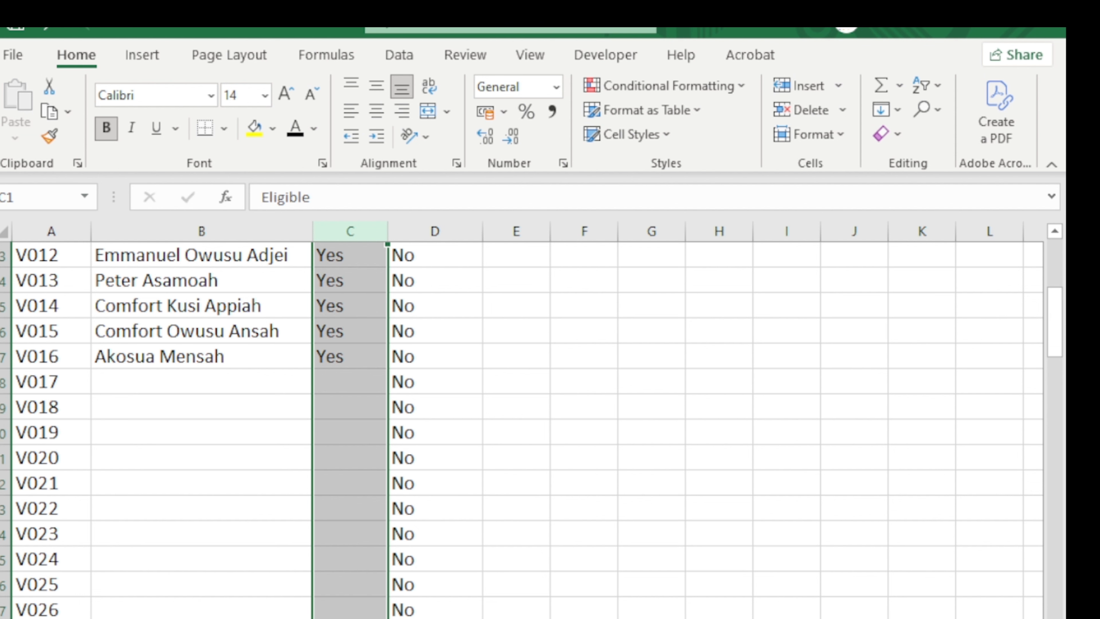
Inspect the Total Voters, Voted and Did Not Vote formulas in B1–B3 of the summary sheet.
click(260, 618)
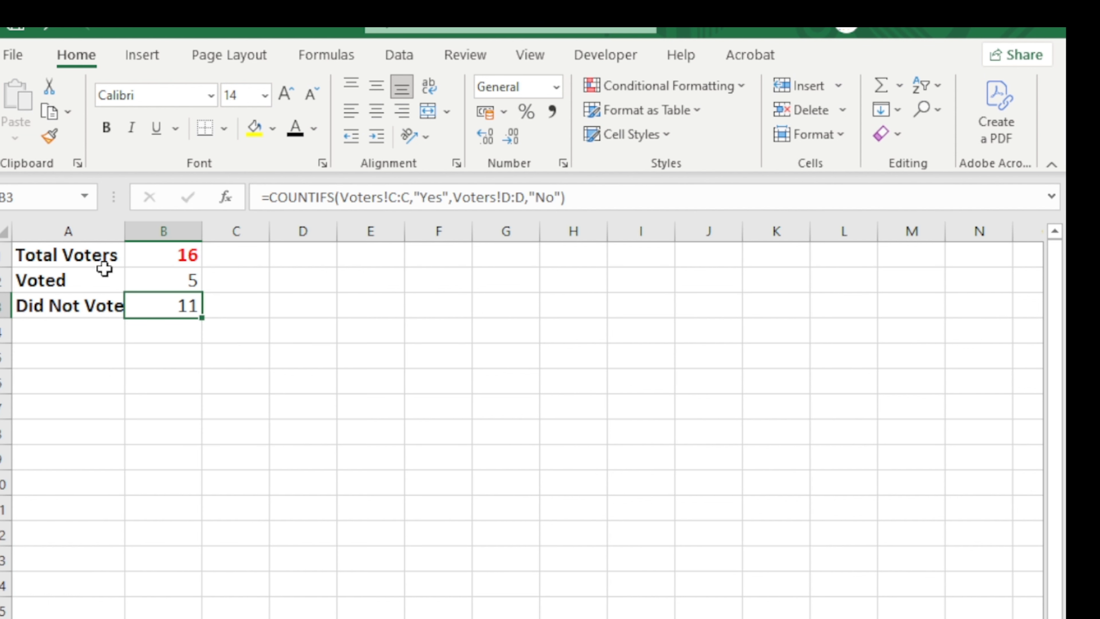
click(155, 263)
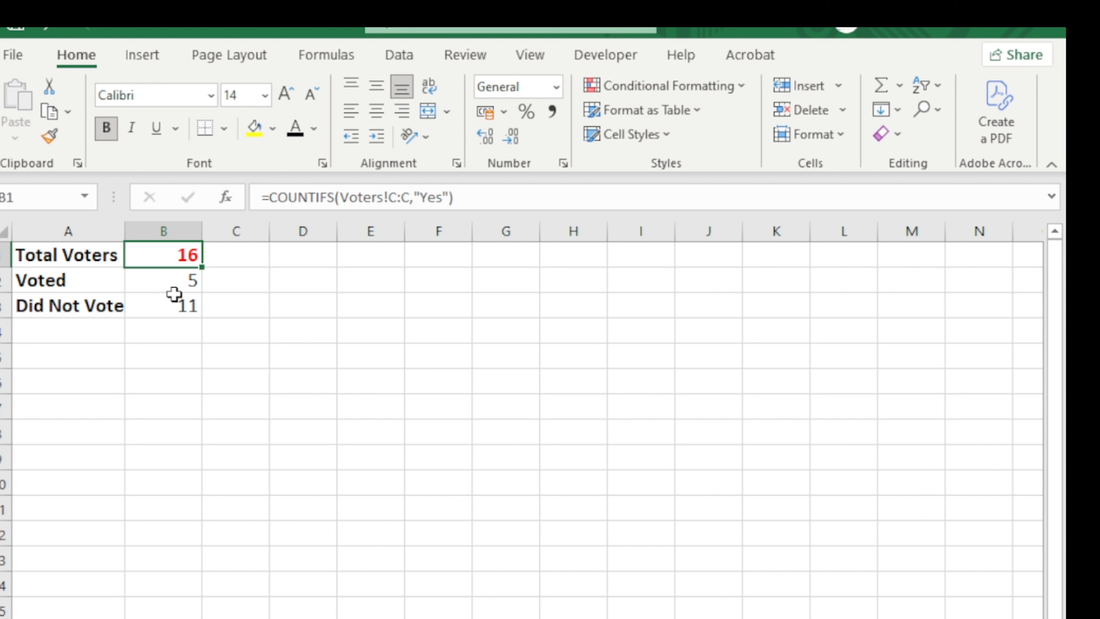
click(186, 284)
click(177, 307)
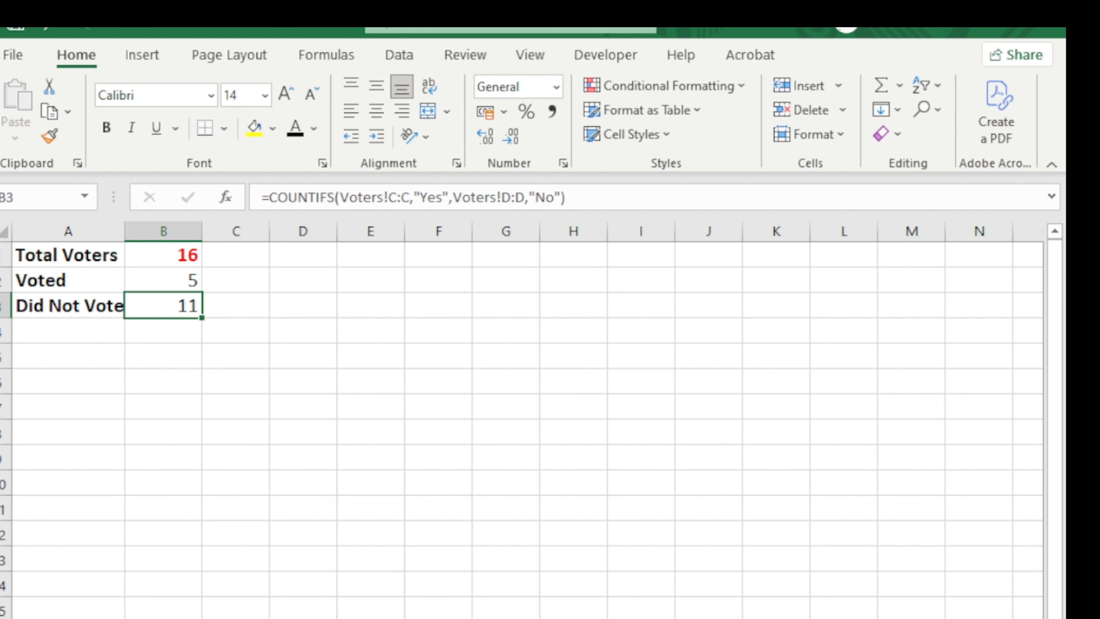
Set voter V001's Eligible cell C2 to No and check the updated summary counts.
click(195, 618)
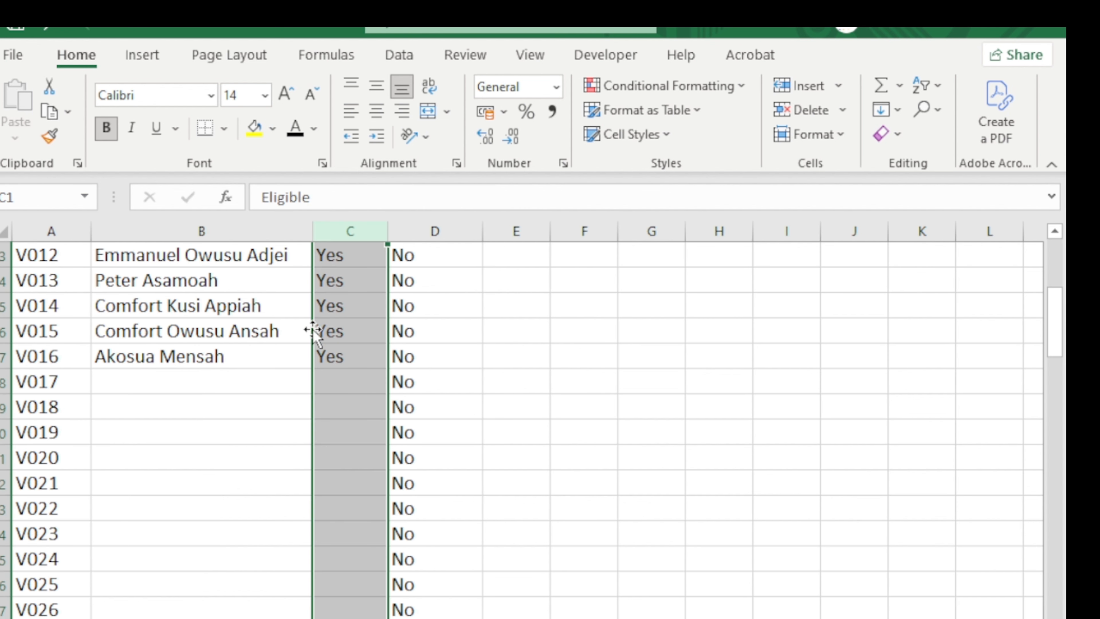
scroll(316, 333, up, 4)
click(346, 286)
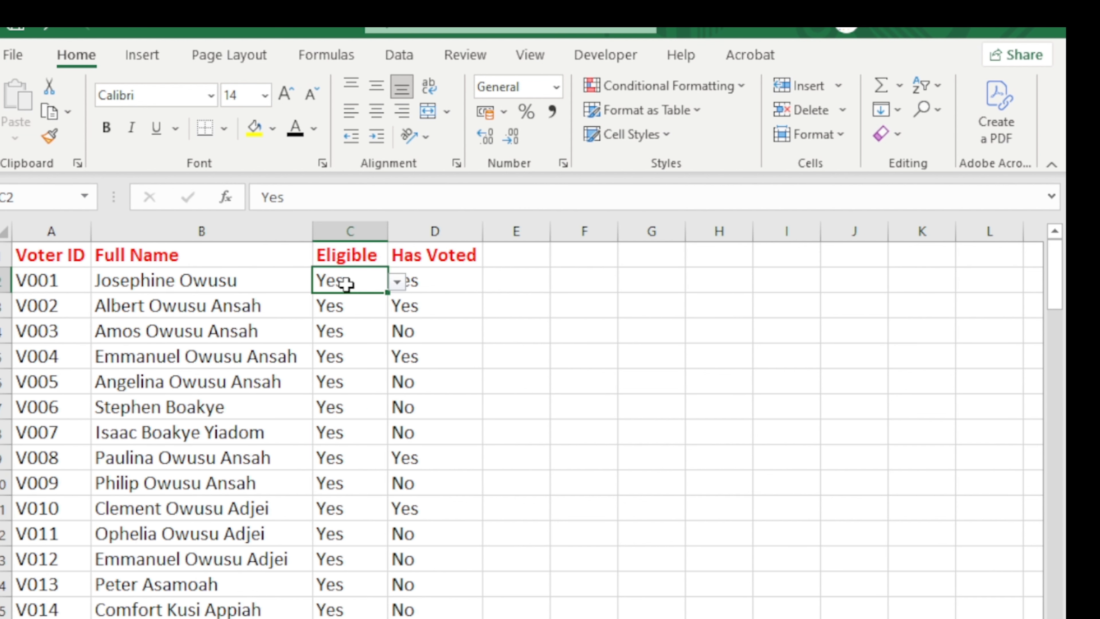
click(397, 281)
click(382, 315)
click(278, 616)
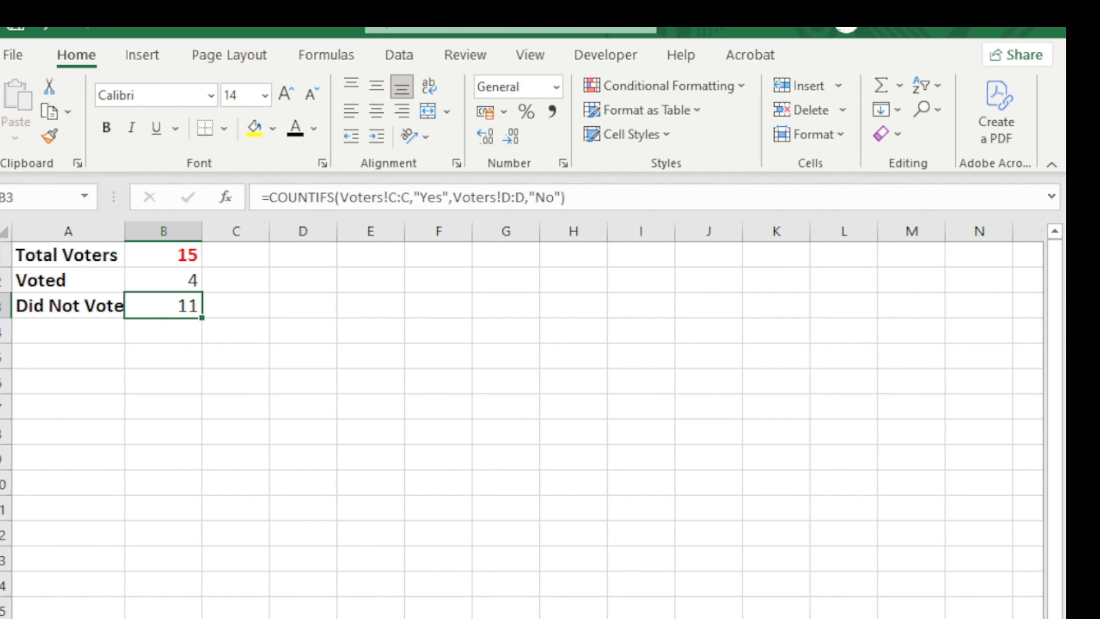
Set voter V002's Eligible cell C3 to No, giving 14 total voters, 3 voted, 11 not.
key(ctrl+Page_Up)
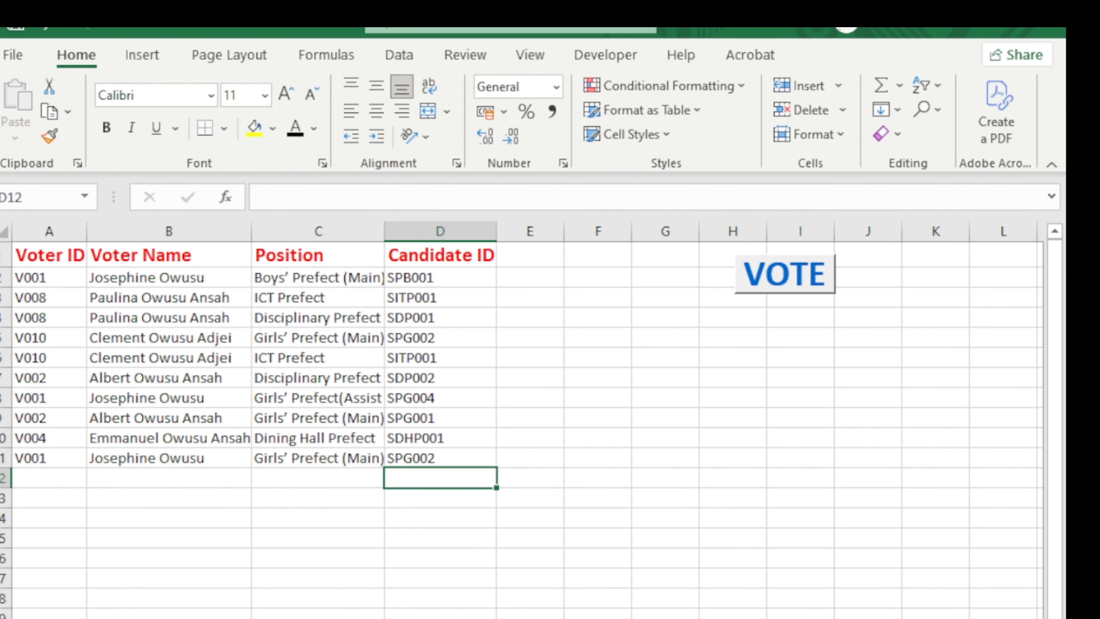
key(ctrl+Page_Up)
click(351, 326)
click(360, 308)
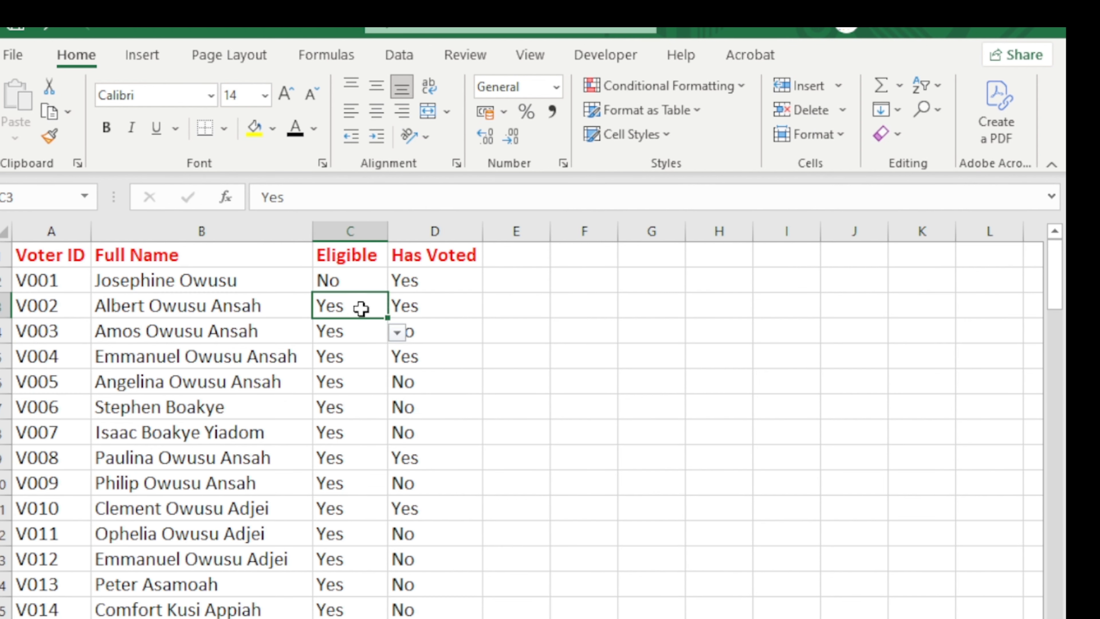
click(395, 308)
click(390, 339)
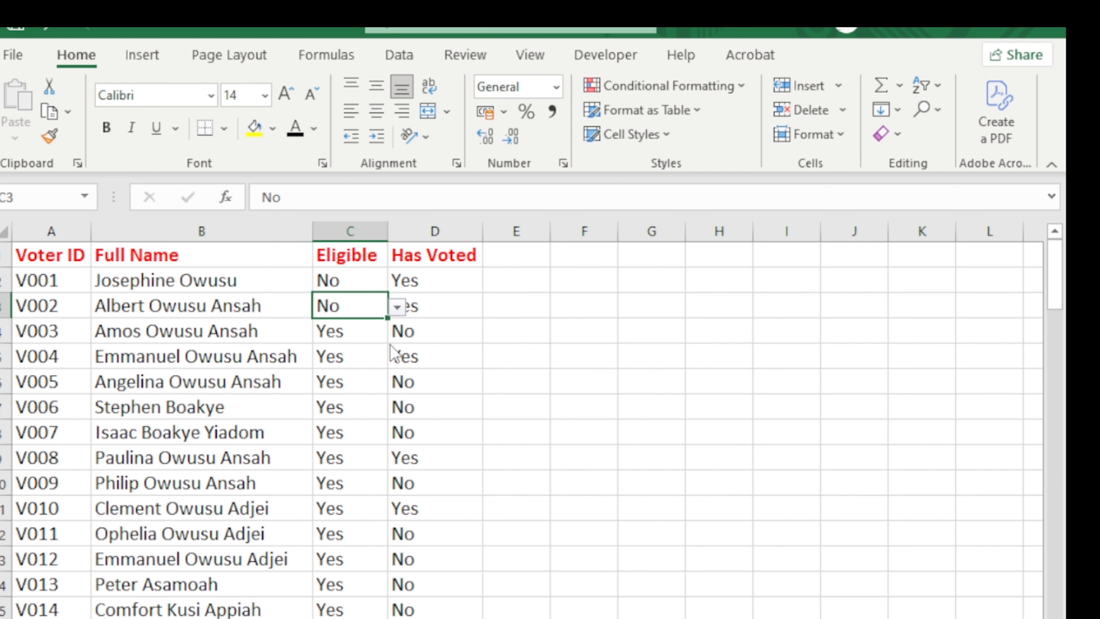
key(ctrl+Page_Down)
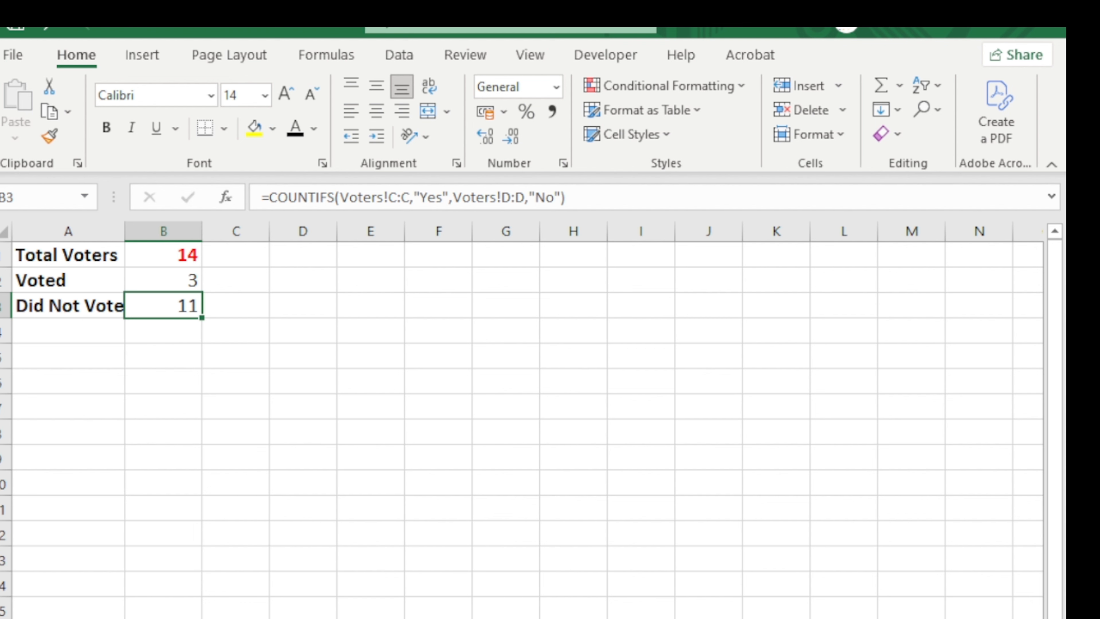
key(ctrl+Page_Up)
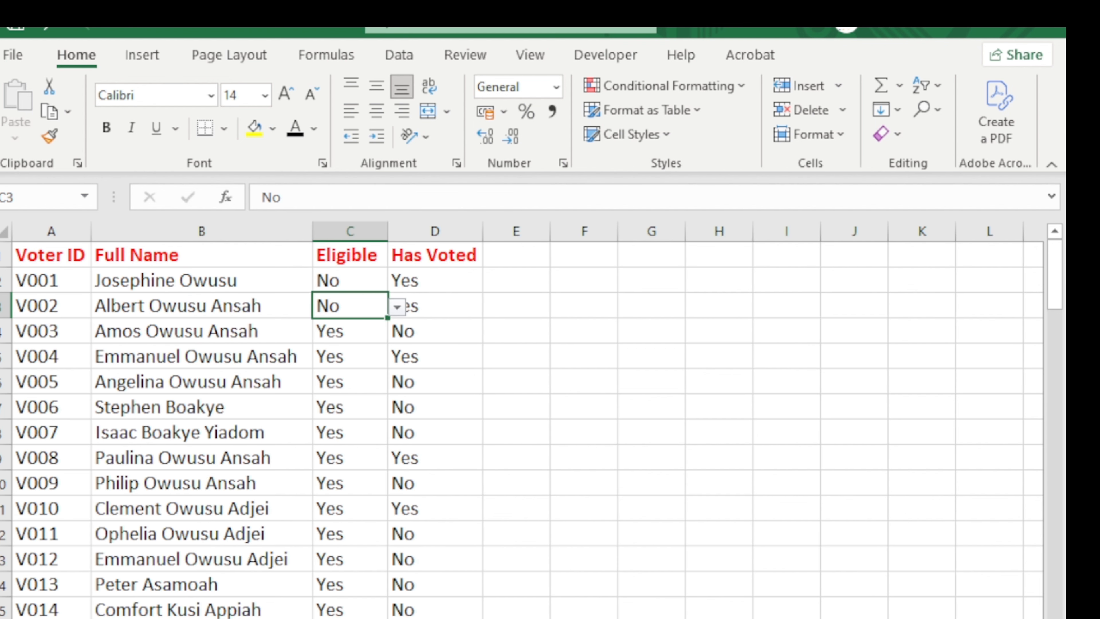
key(ctrl+Page_Down)
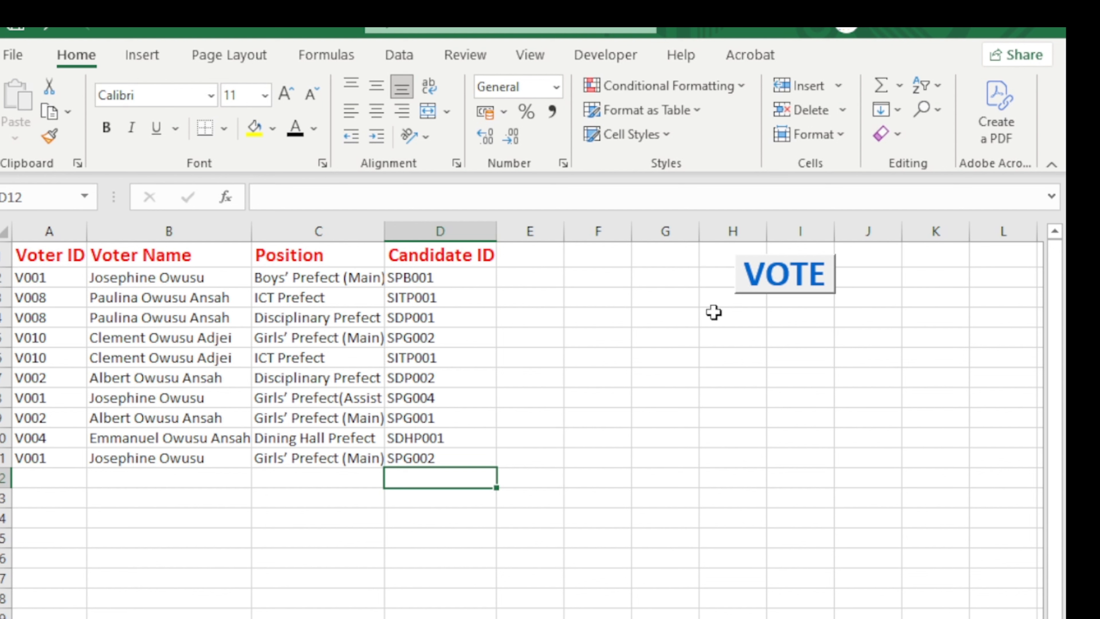
Open the Voting Form, centre it, and confirm its Voter ID list now starts at V003.
click(771, 296)
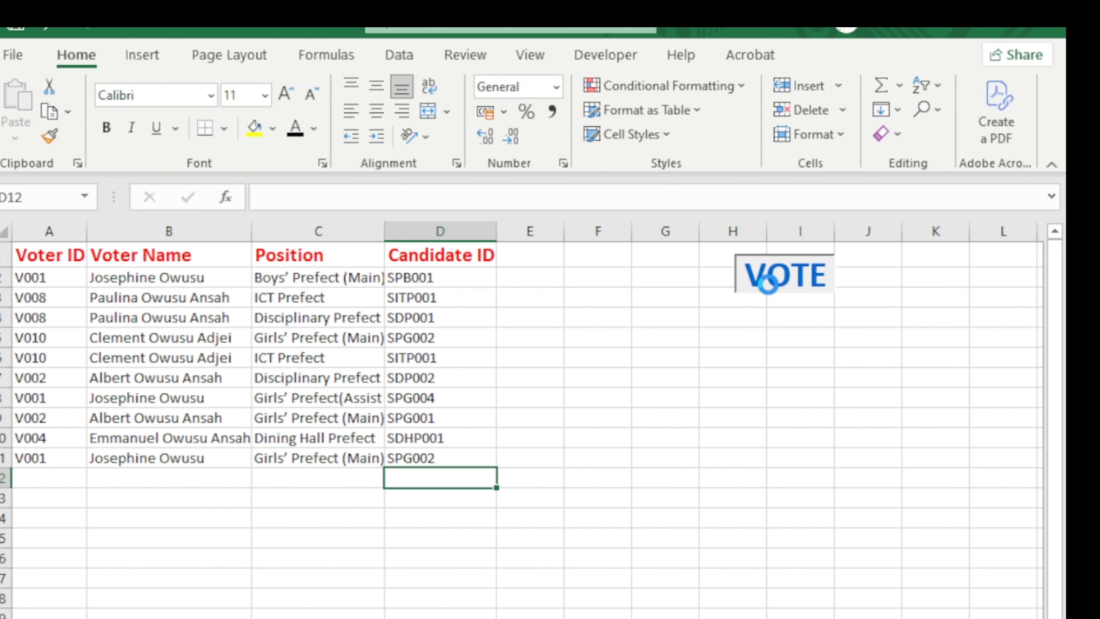
drag(290, 114, 847, 64)
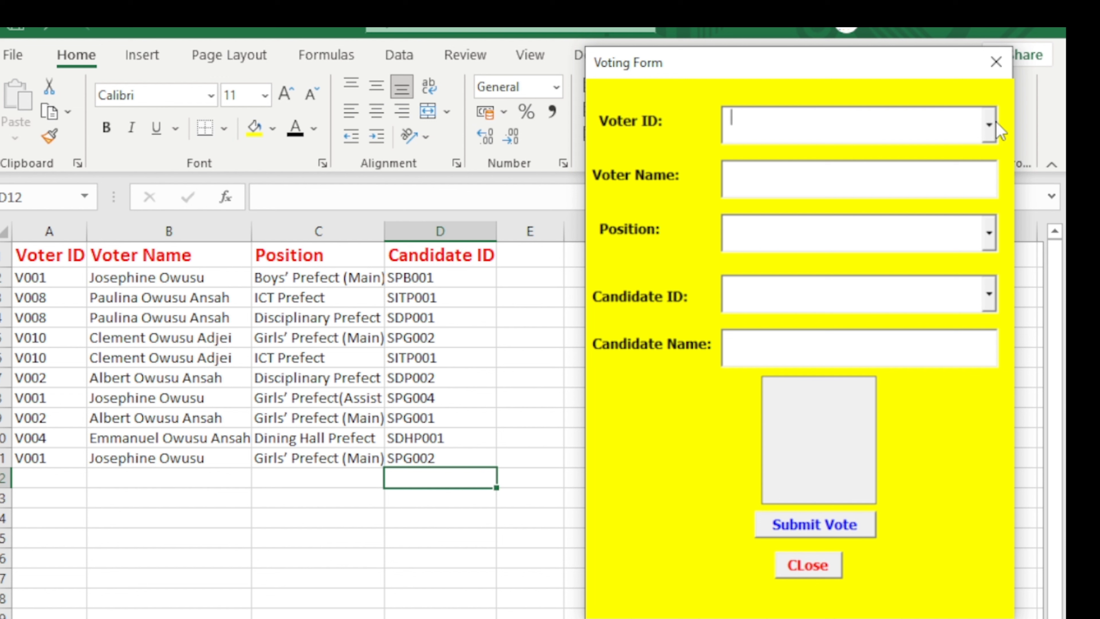
click(989, 130)
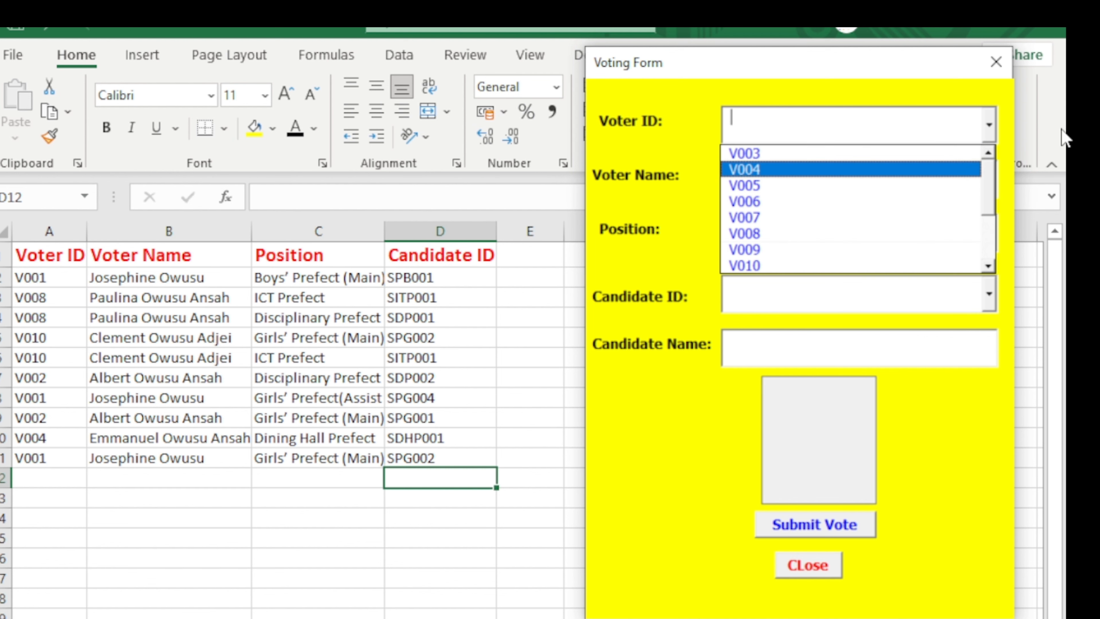
click(989, 73)
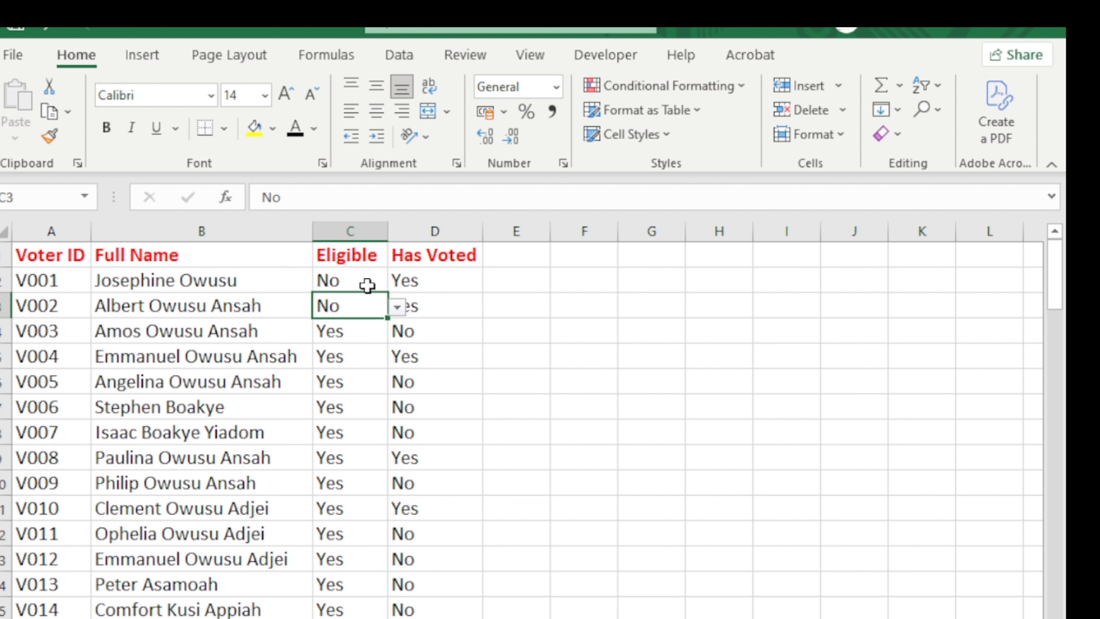
Set voters V001 and V002 back to Yes under Eligible.
click(166, 284)
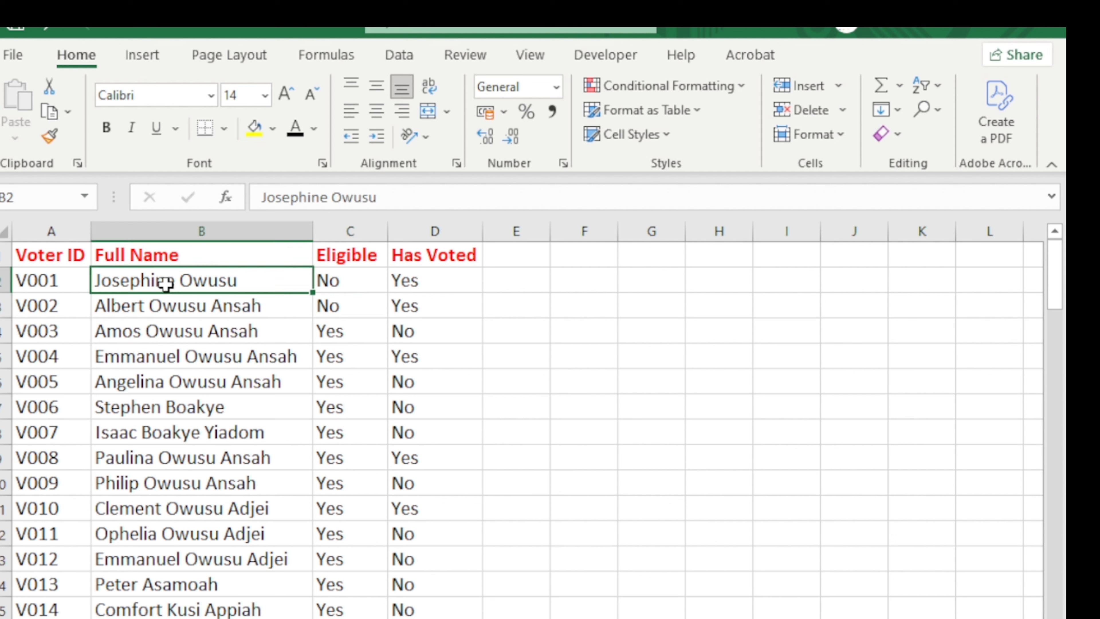
click(163, 301)
click(356, 281)
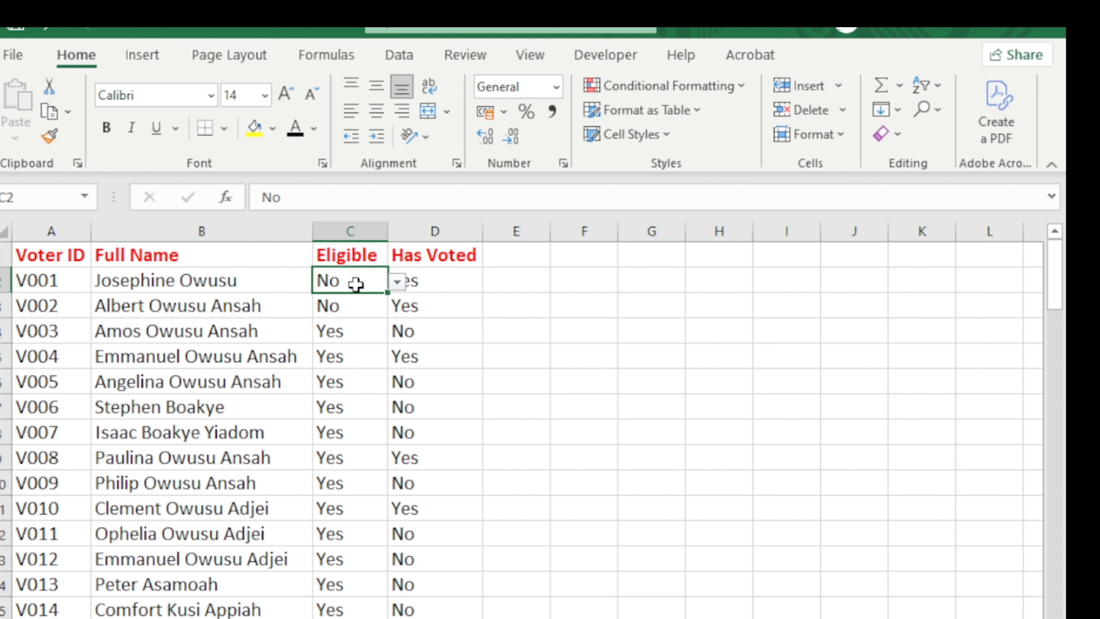
click(397, 282)
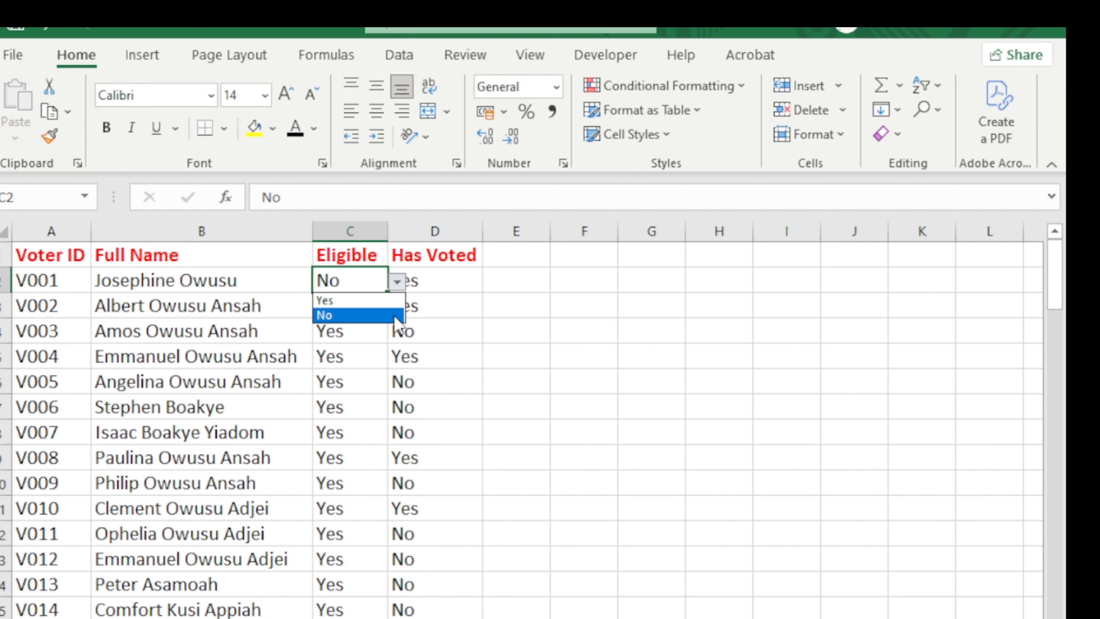
click(386, 298)
click(384, 309)
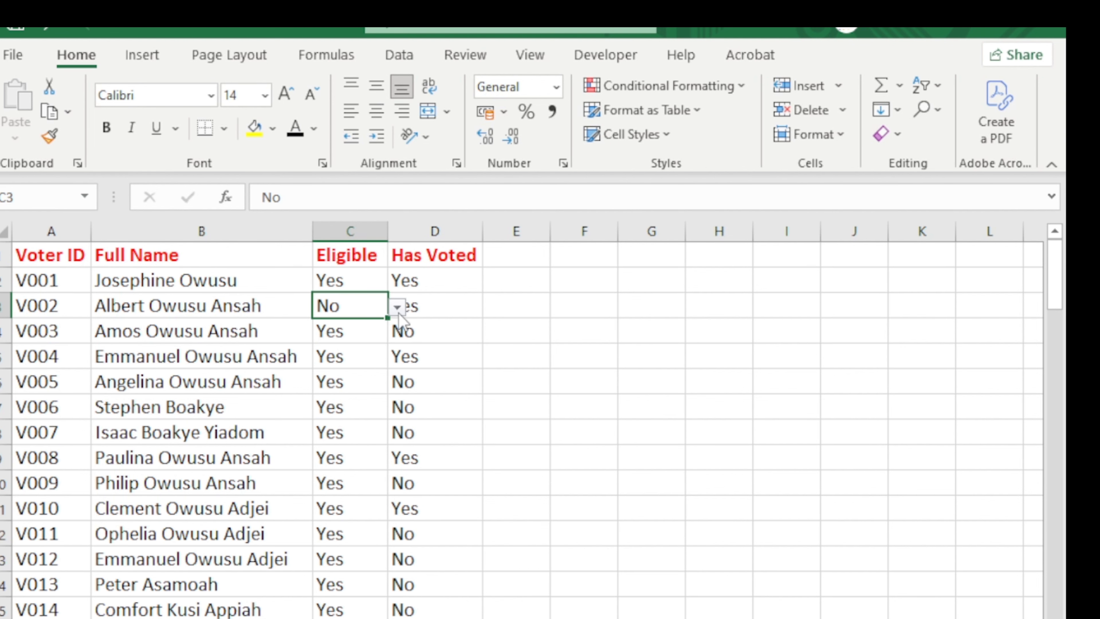
click(396, 307)
click(384, 323)
Check the Voting Form's first Voter ID, close it, and view the candidate vote tally sheet.
key(ctrl+Page_Down)
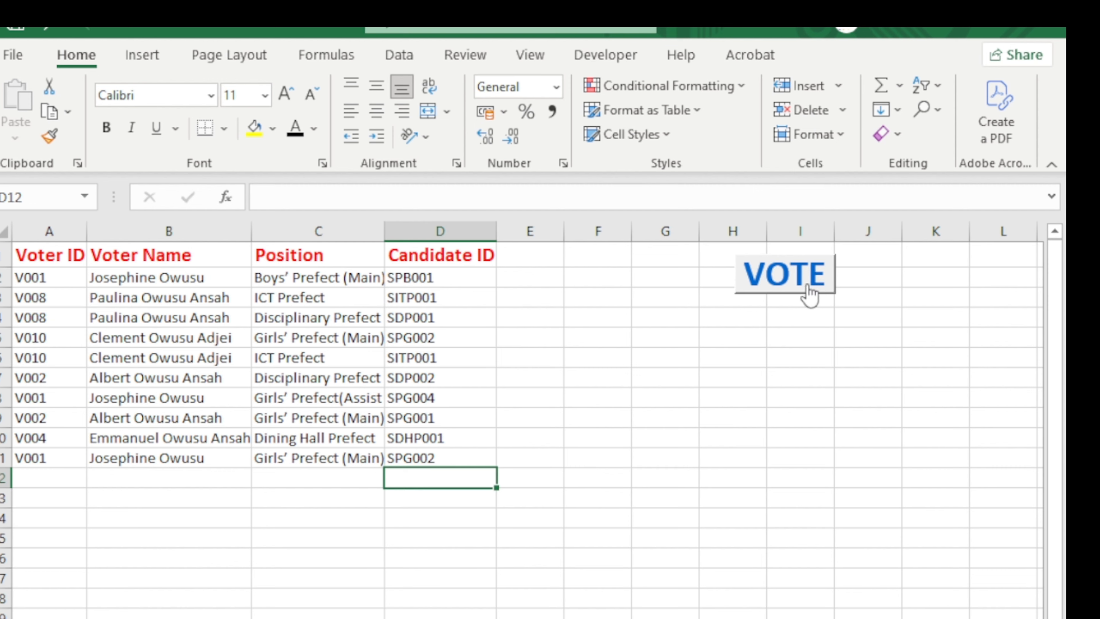
click(808, 288)
drag(320, 110, 878, 40)
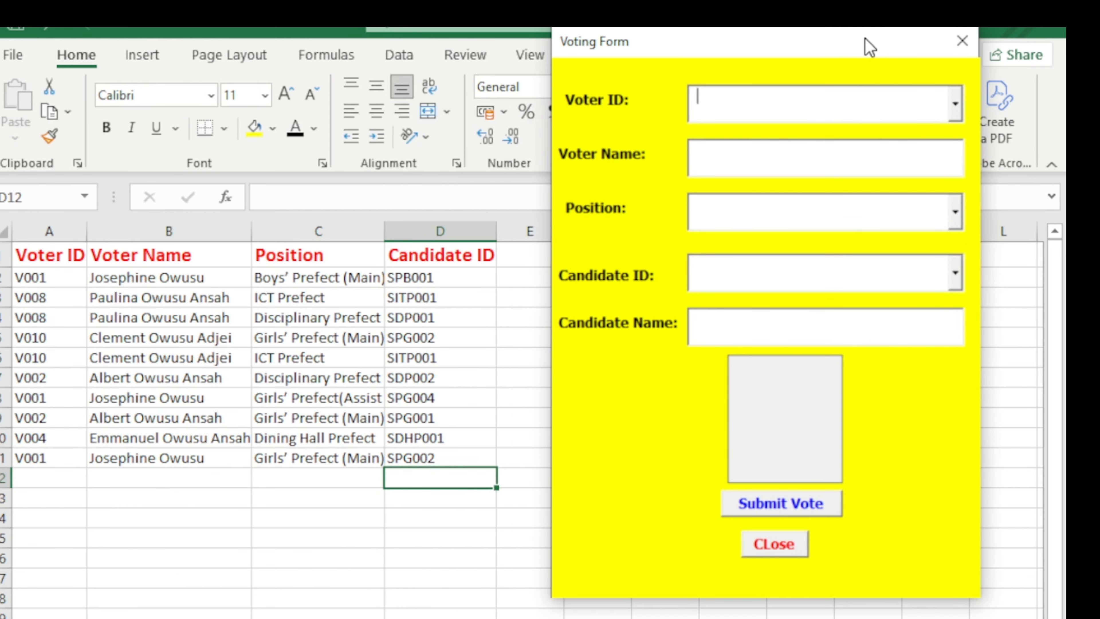
click(955, 105)
click(906, 137)
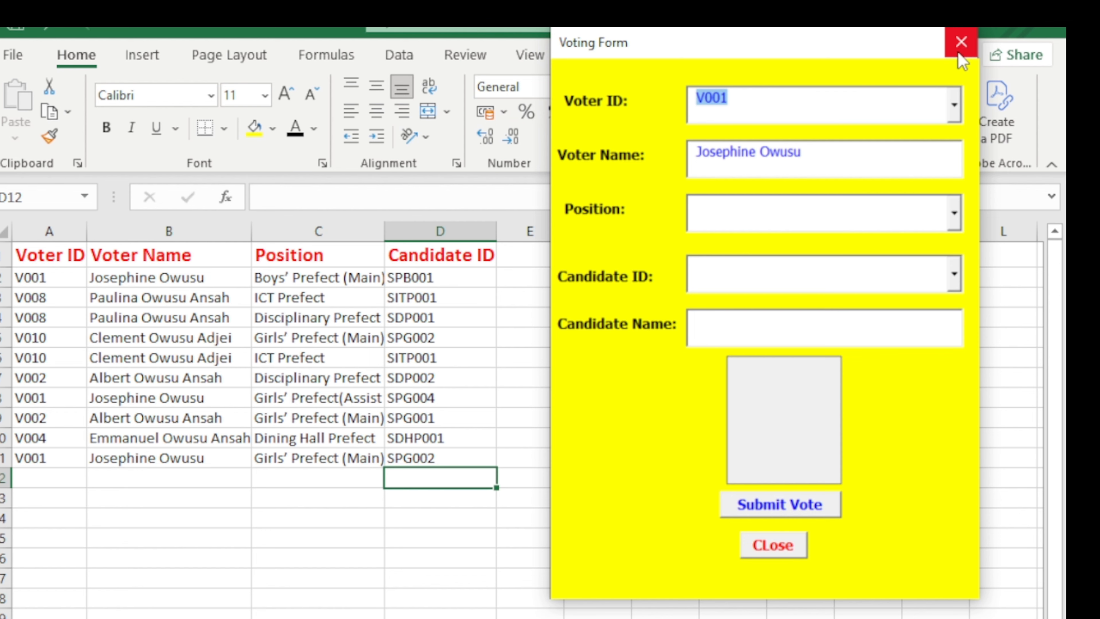
click(959, 42)
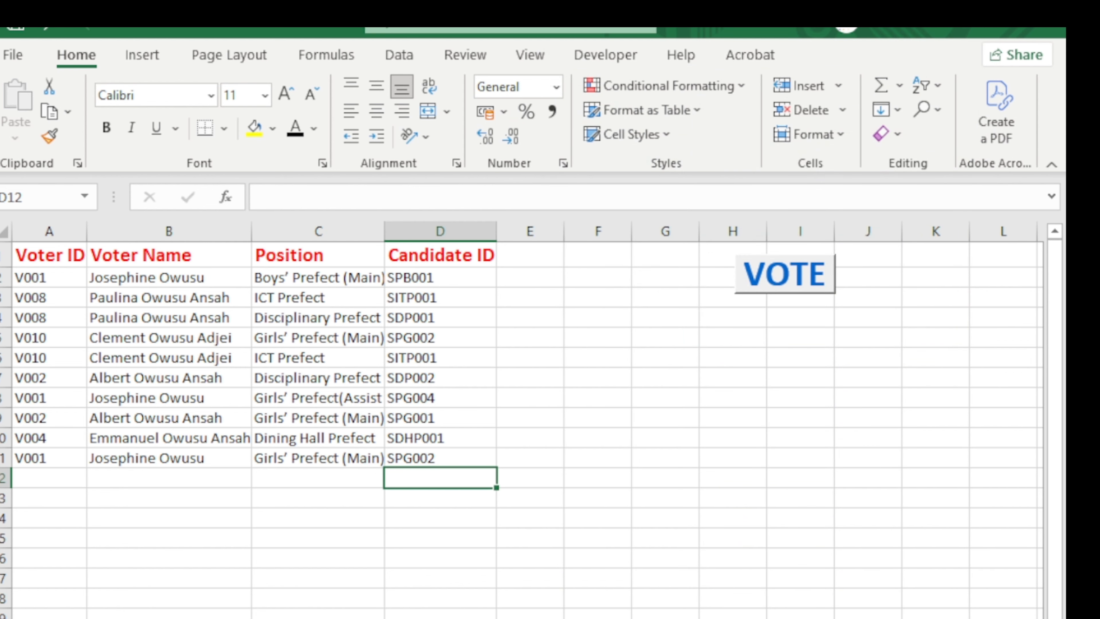
click(353, 616)
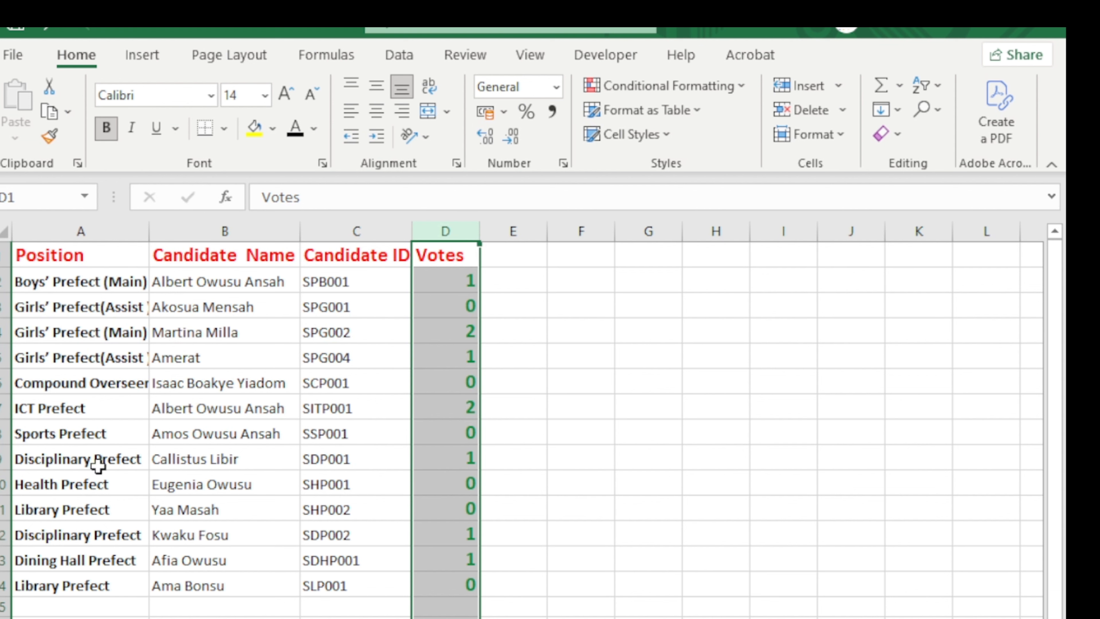
key(ctrl+Page_Down)
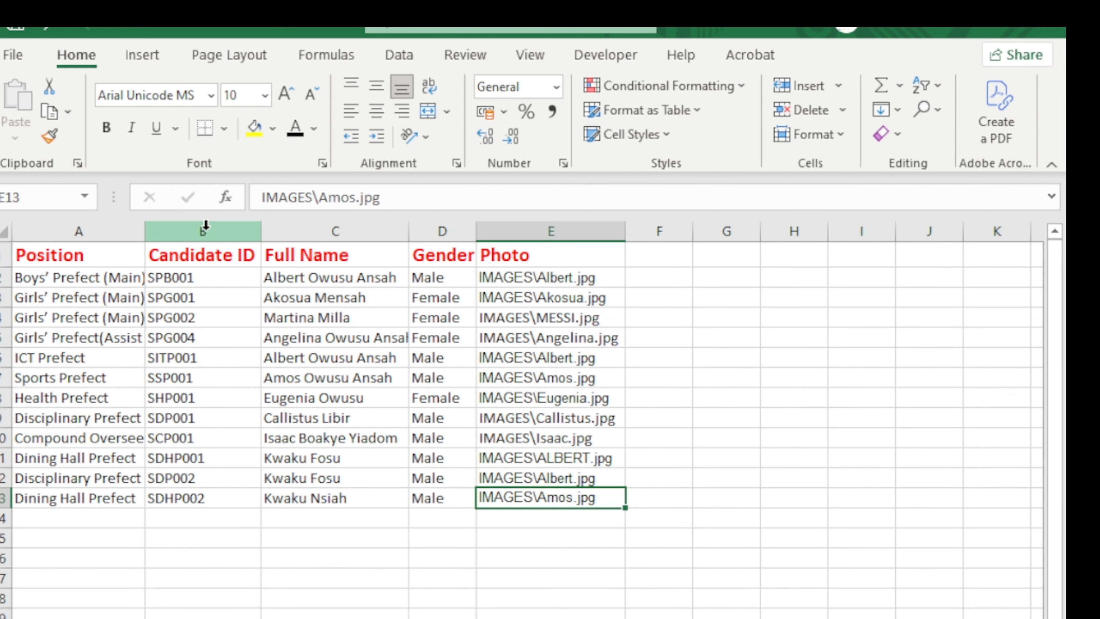
click(204, 230)
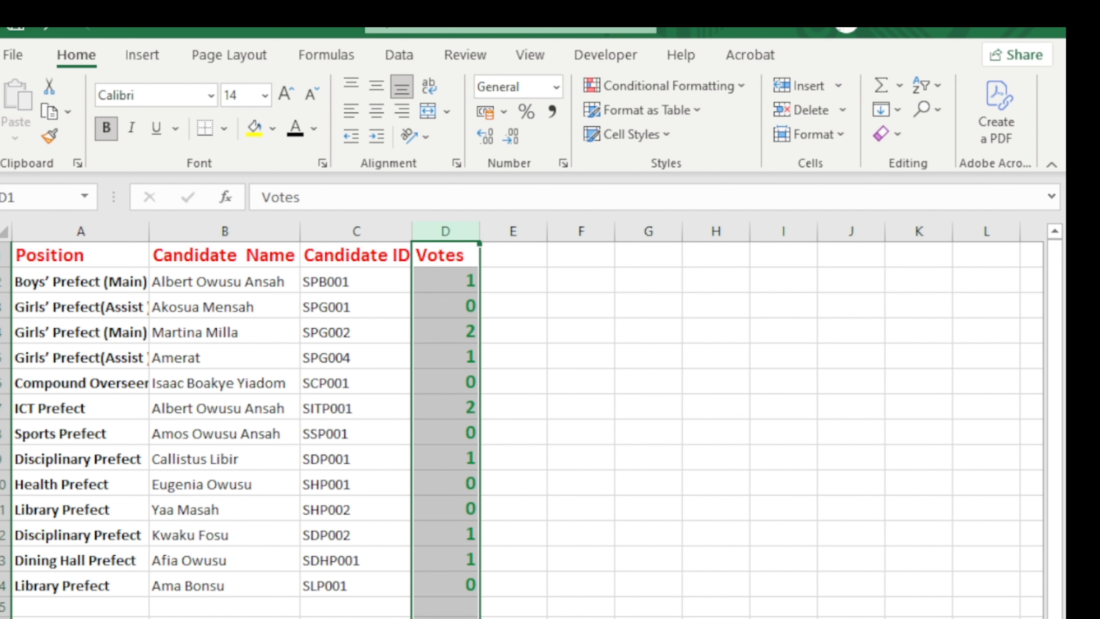
key(ctrl+Page_Down)
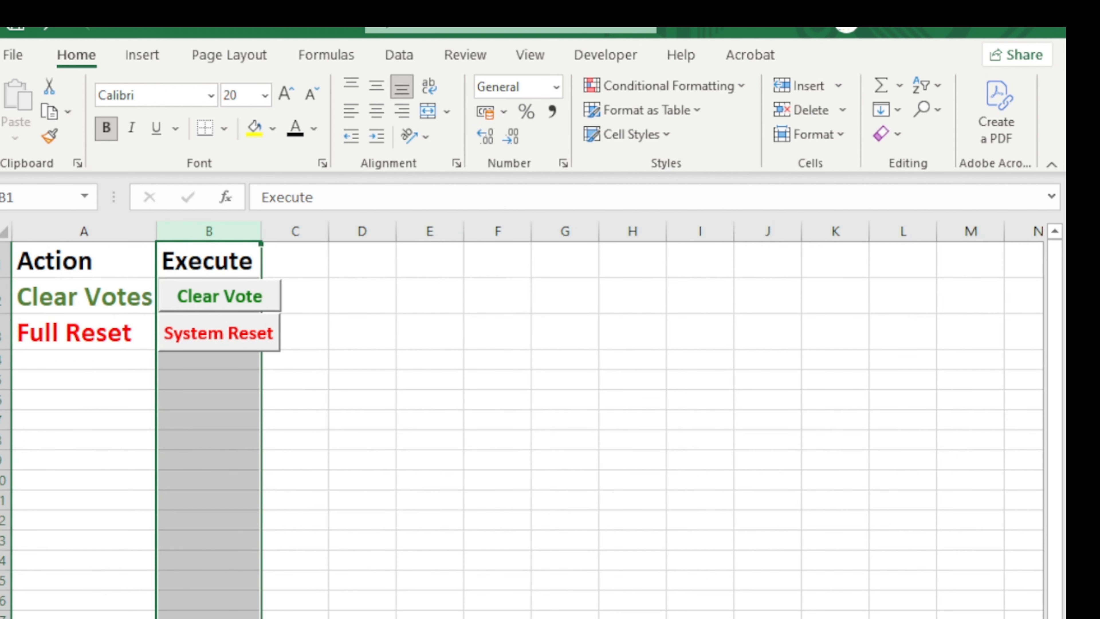
Clear all recorded votes with the admin password, retrying after an incorrect-password error.
click(210, 296)
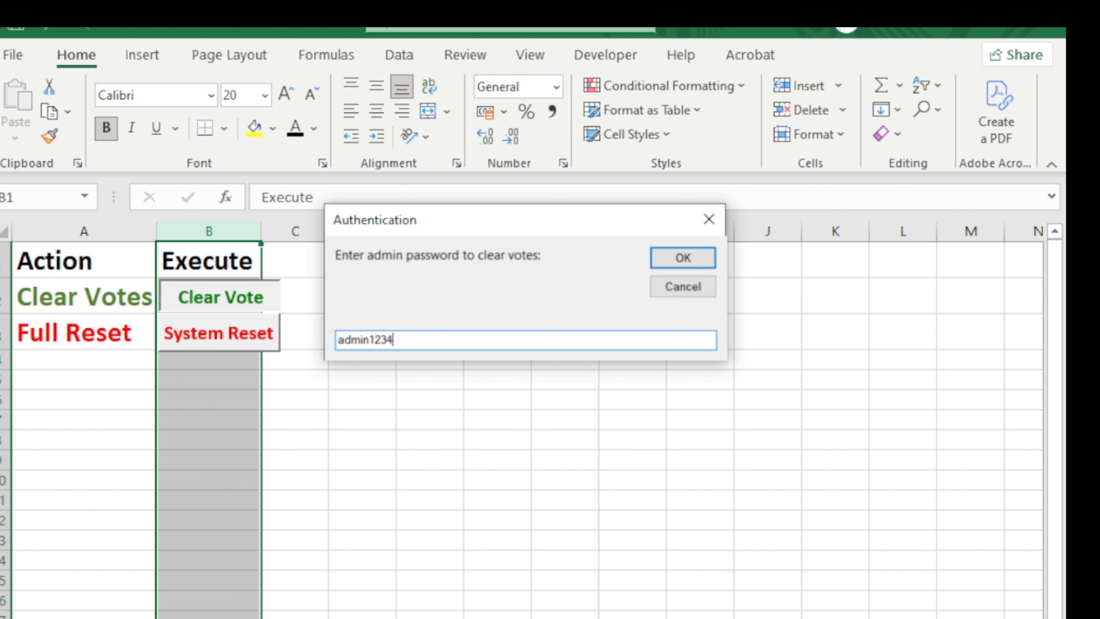
click(677, 257)
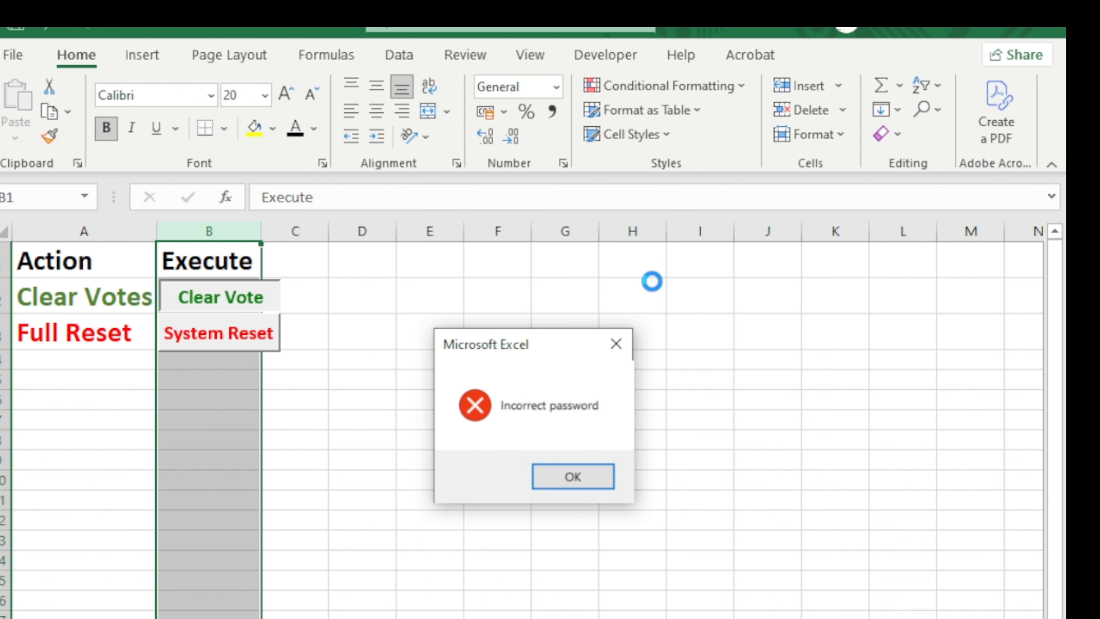
click(573, 478)
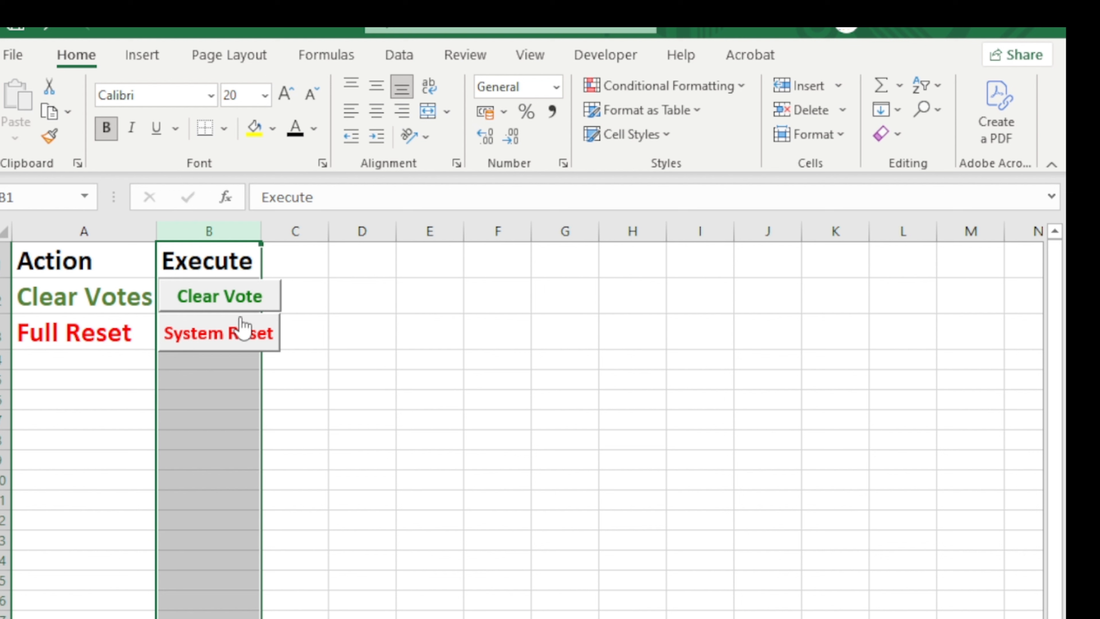
click(229, 304)
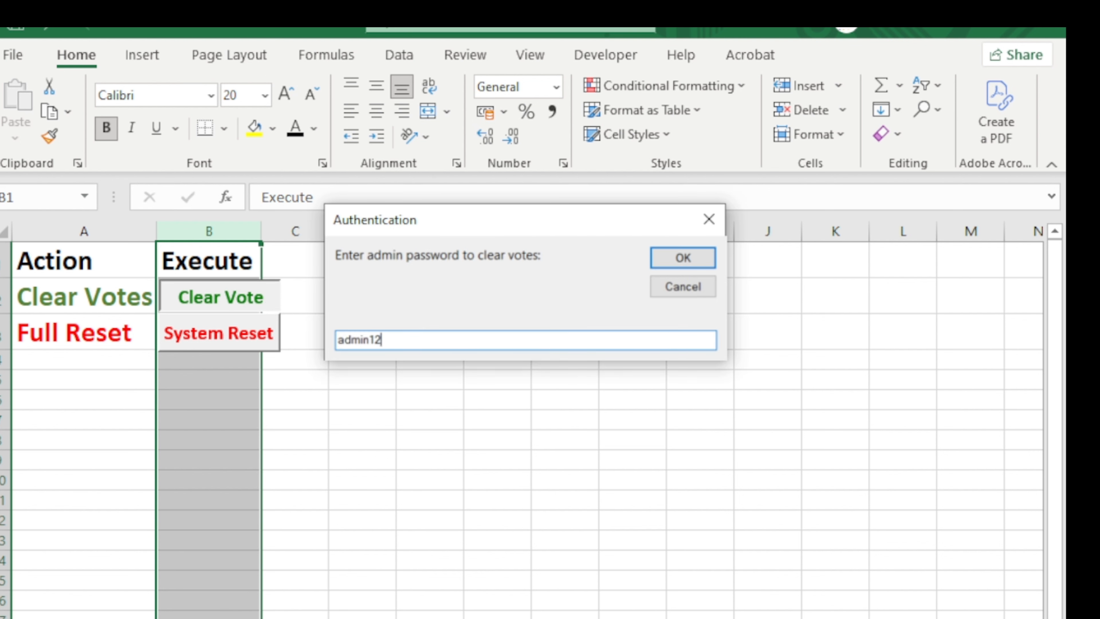
click(669, 258)
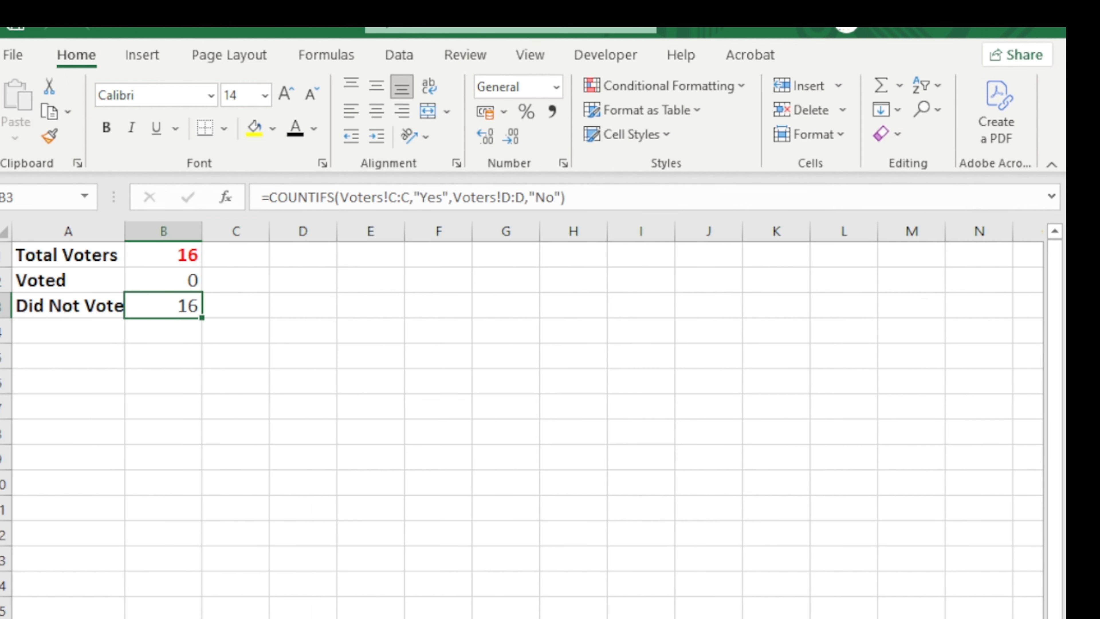
Confirm every voter's Has Voted reads No and vote log rows A2:D11 are empty.
click(198, 286)
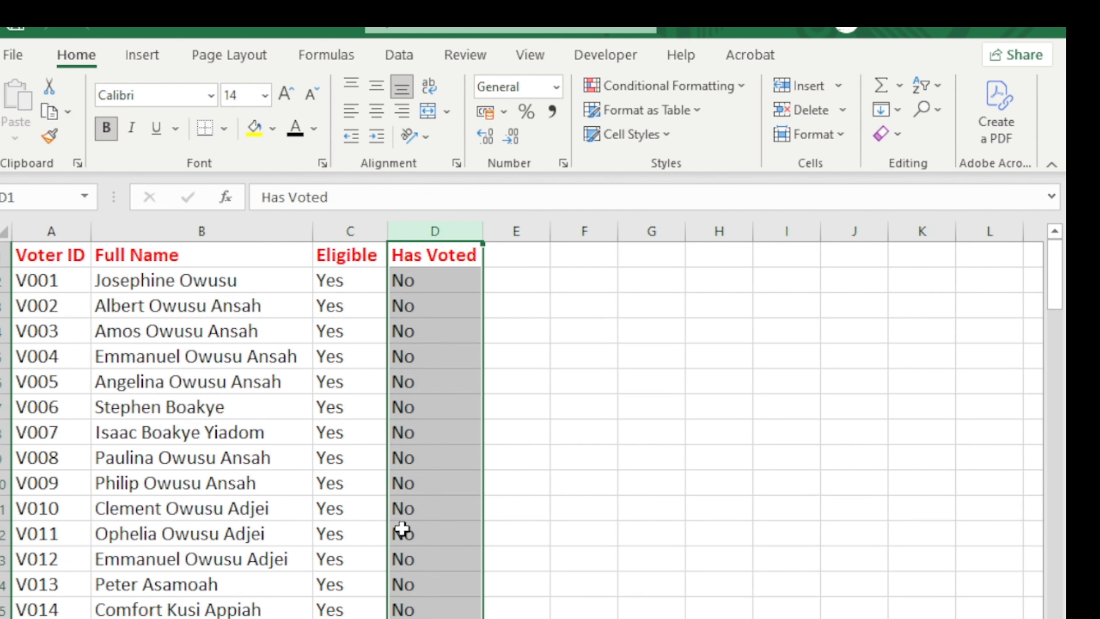
scroll(398, 523, down, 3)
scroll(402, 530, down, 9)
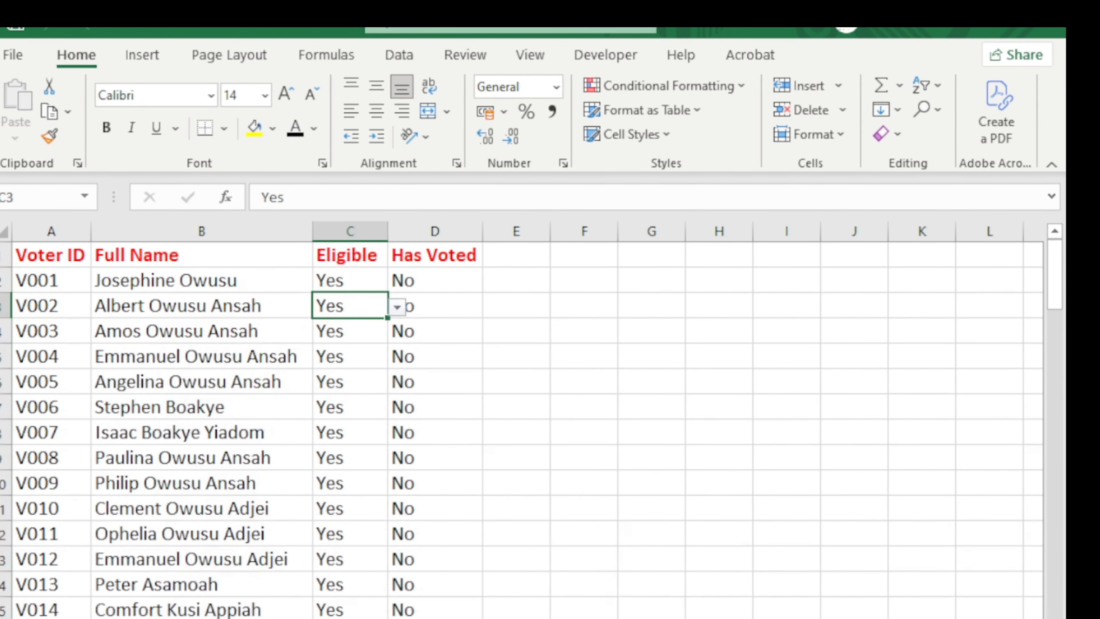
click(433, 231)
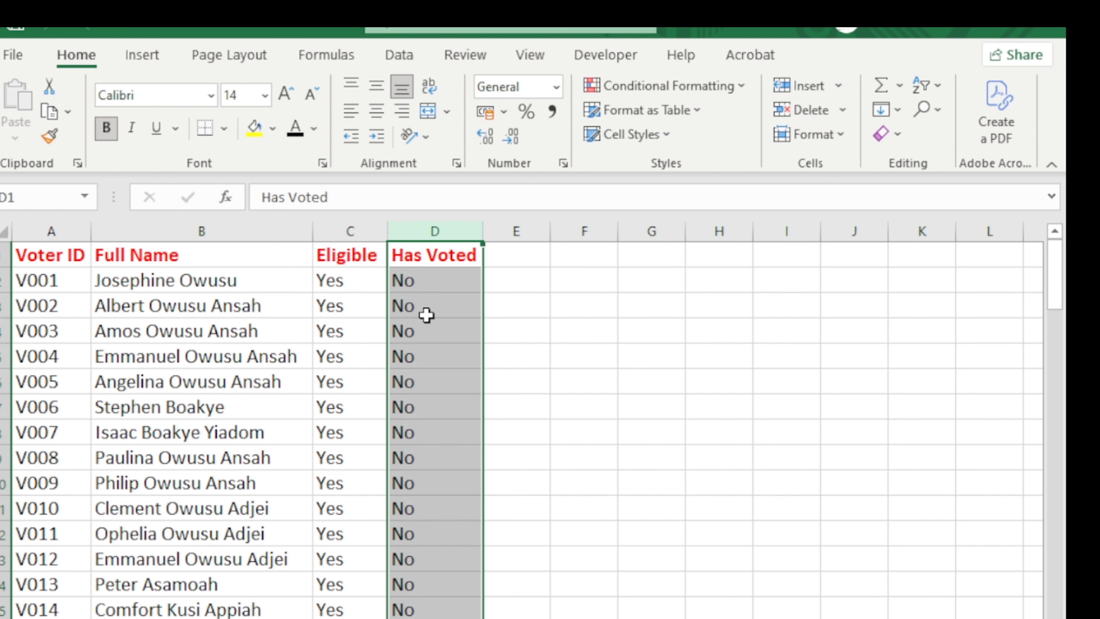
drag(47, 277, 422, 458)
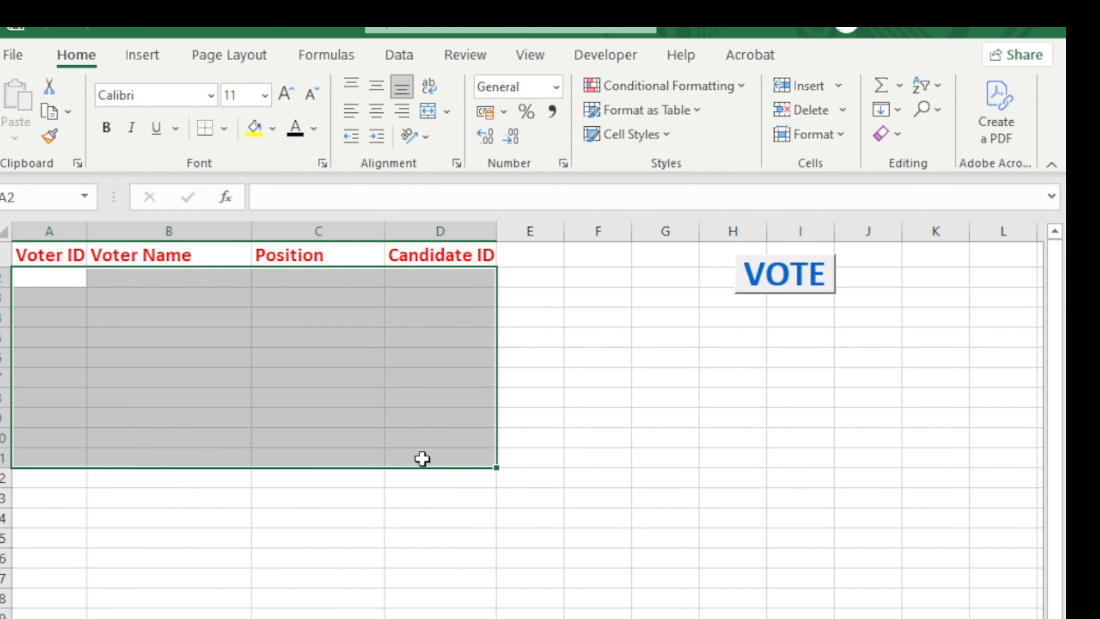
click(194, 562)
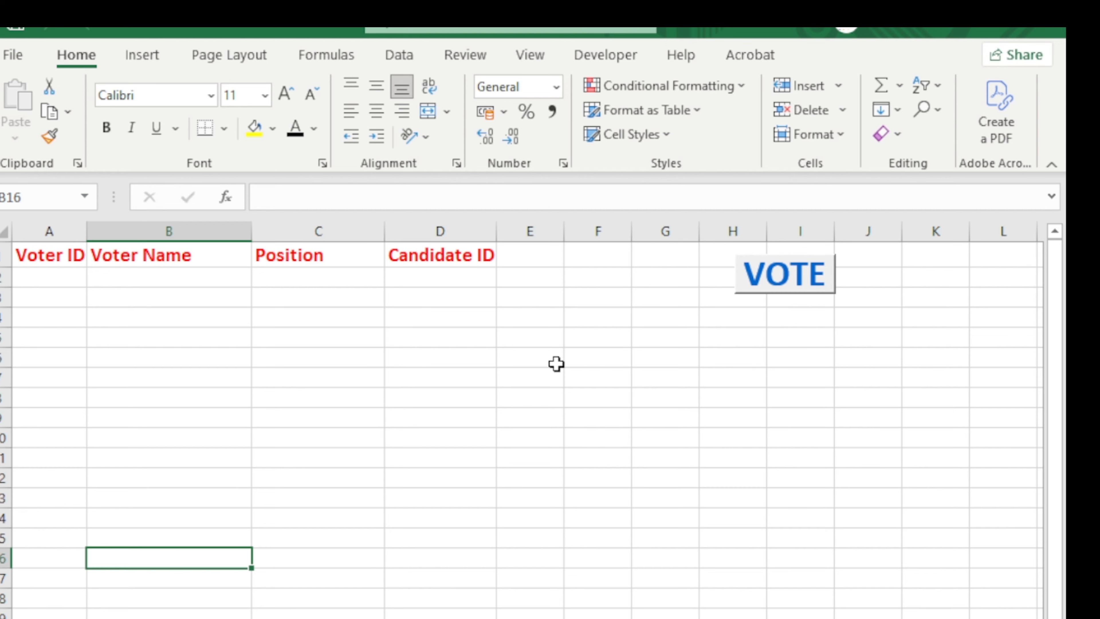
In the Voting Form, choose the first voter and vote SPB001 for Boys' Prefect (Main).
click(788, 299)
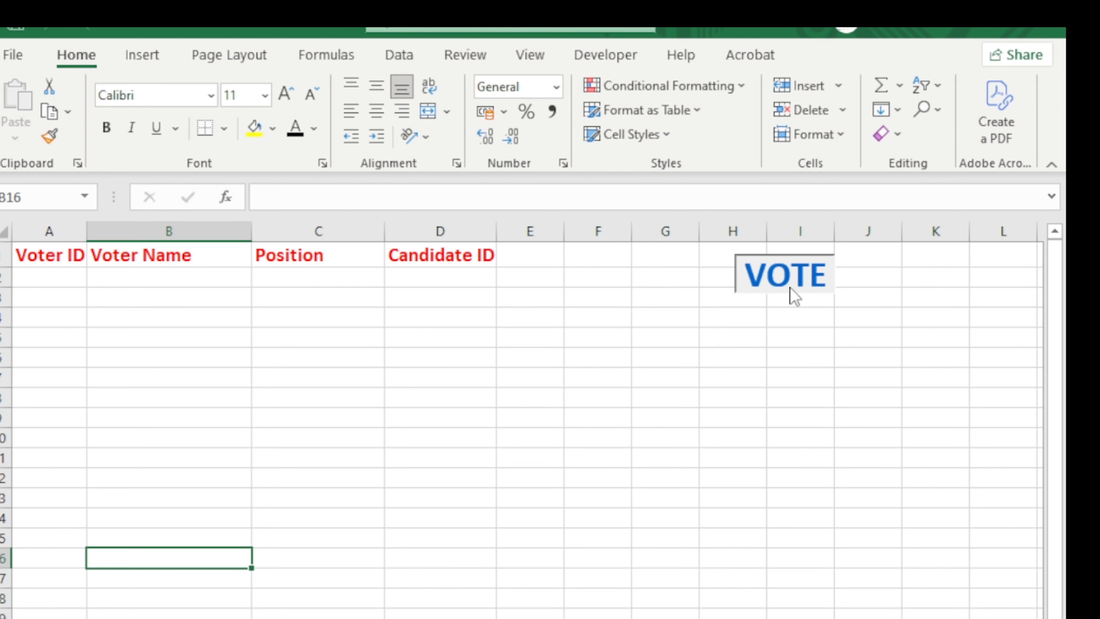
drag(315, 121, 885, 43)
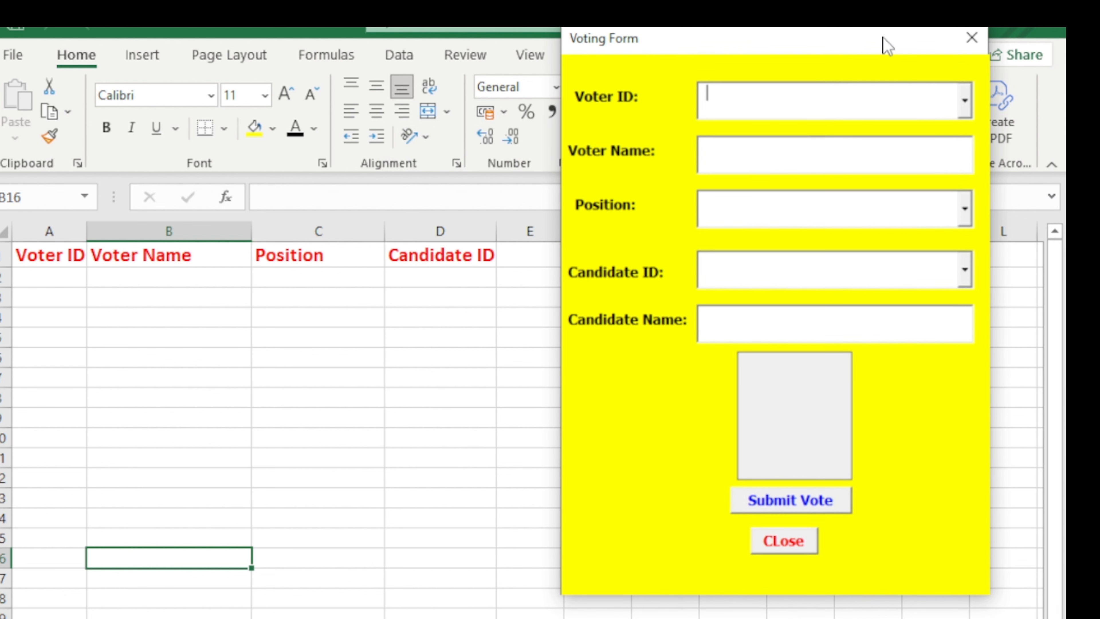
click(965, 104)
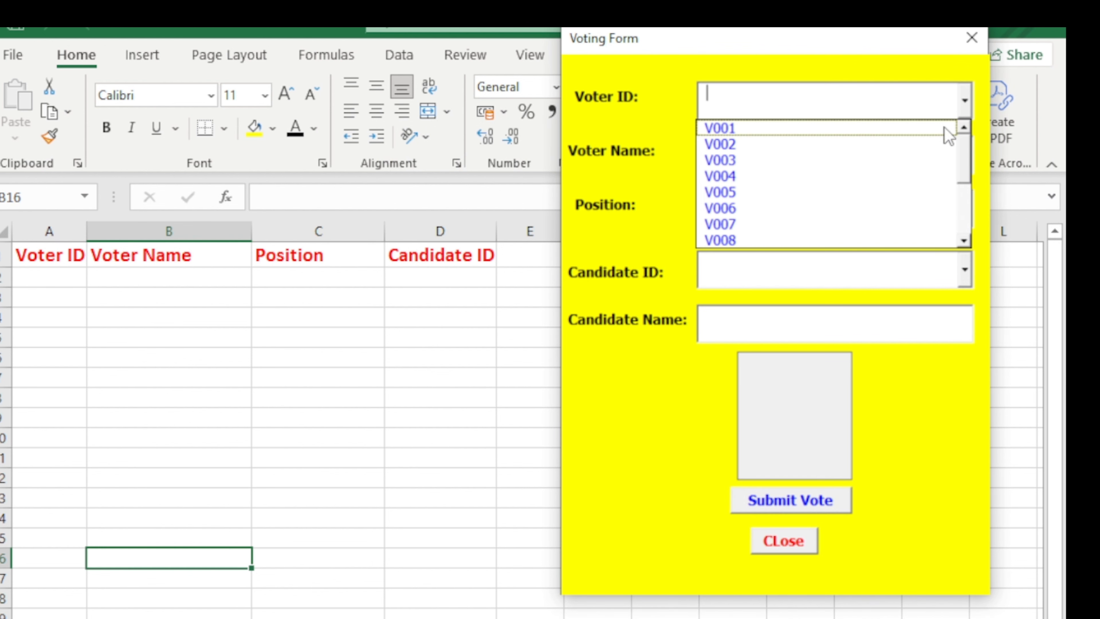
click(904, 128)
click(964, 209)
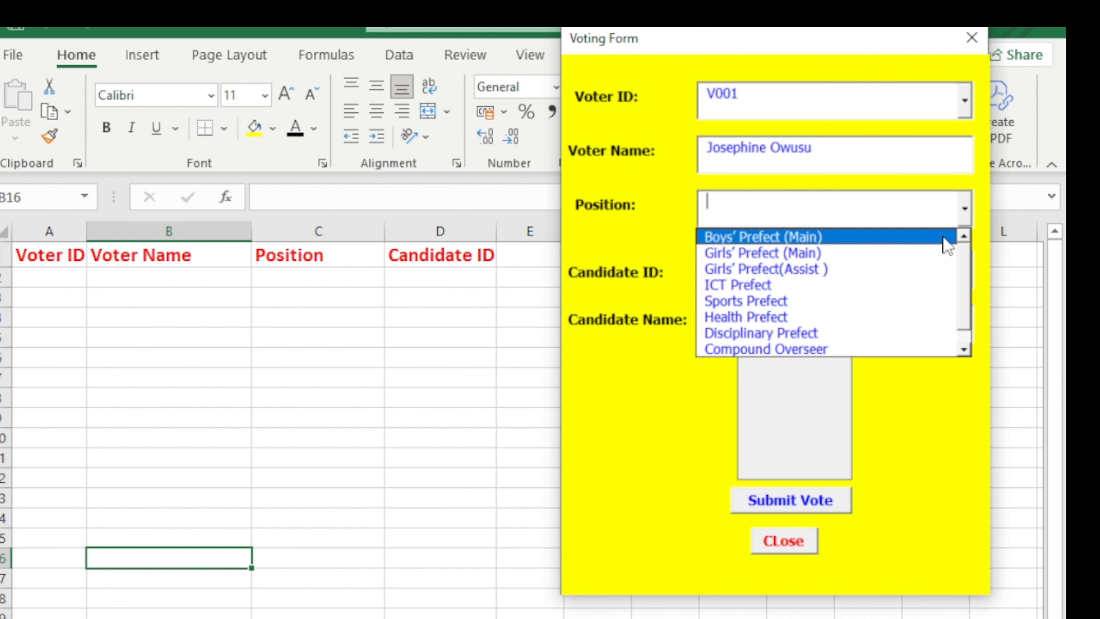
click(903, 240)
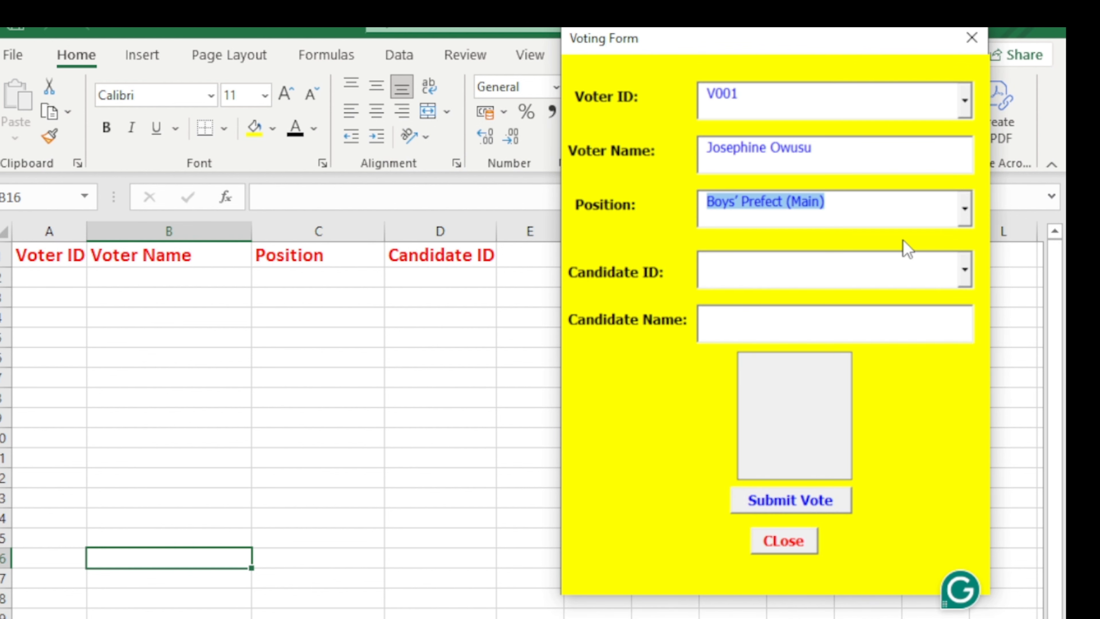
click(965, 269)
click(909, 297)
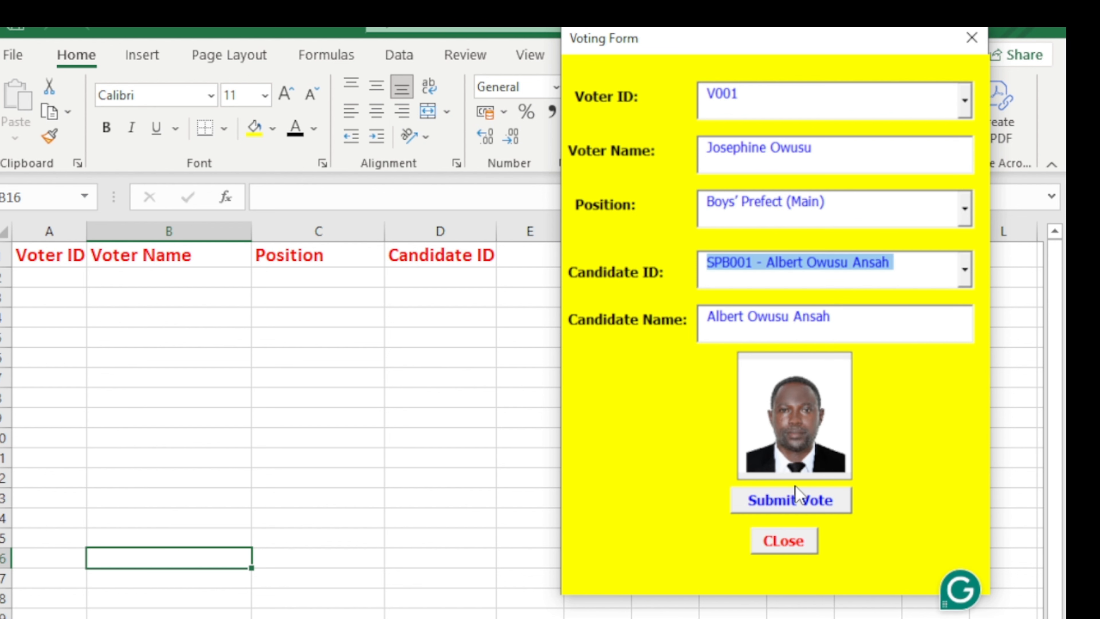
click(798, 502)
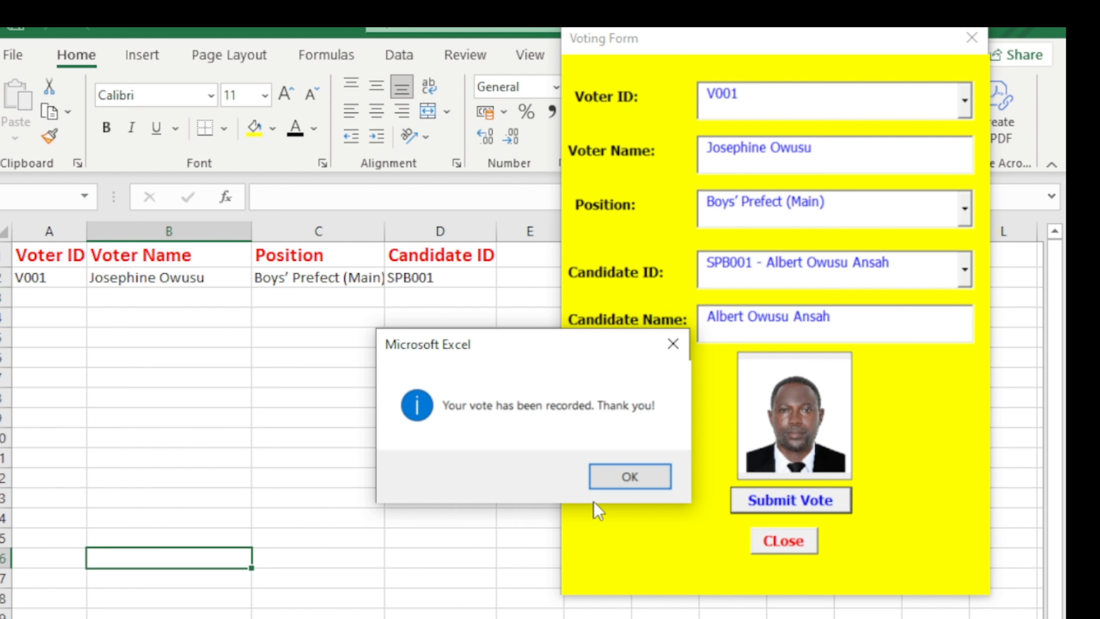
click(631, 478)
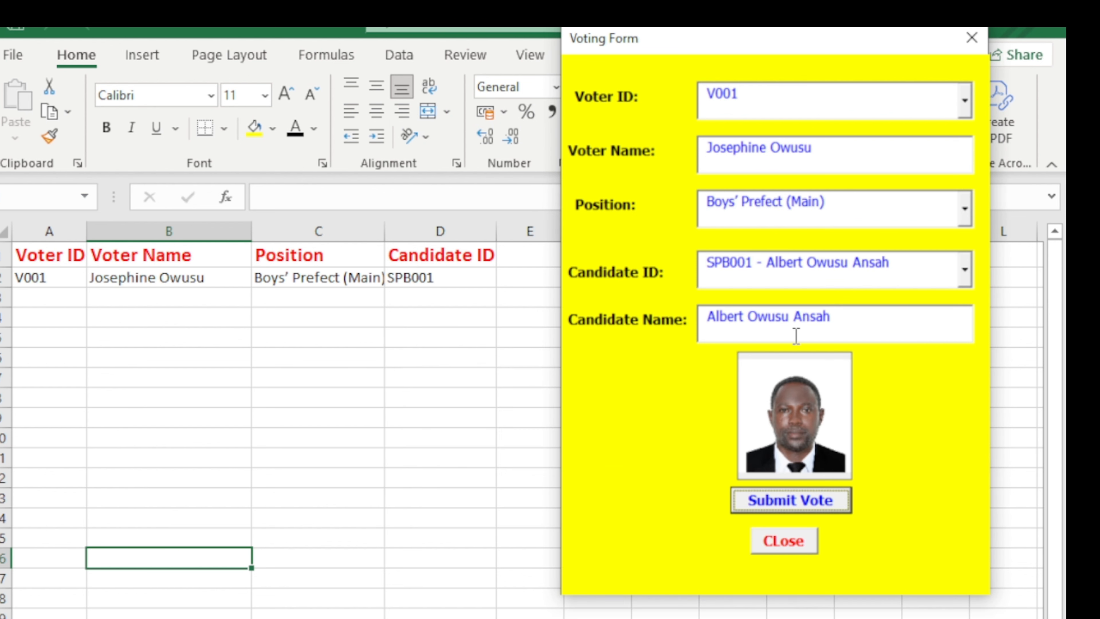
Vote SPG001 for Girls' Prefect (Main) for the same voter.
click(964, 208)
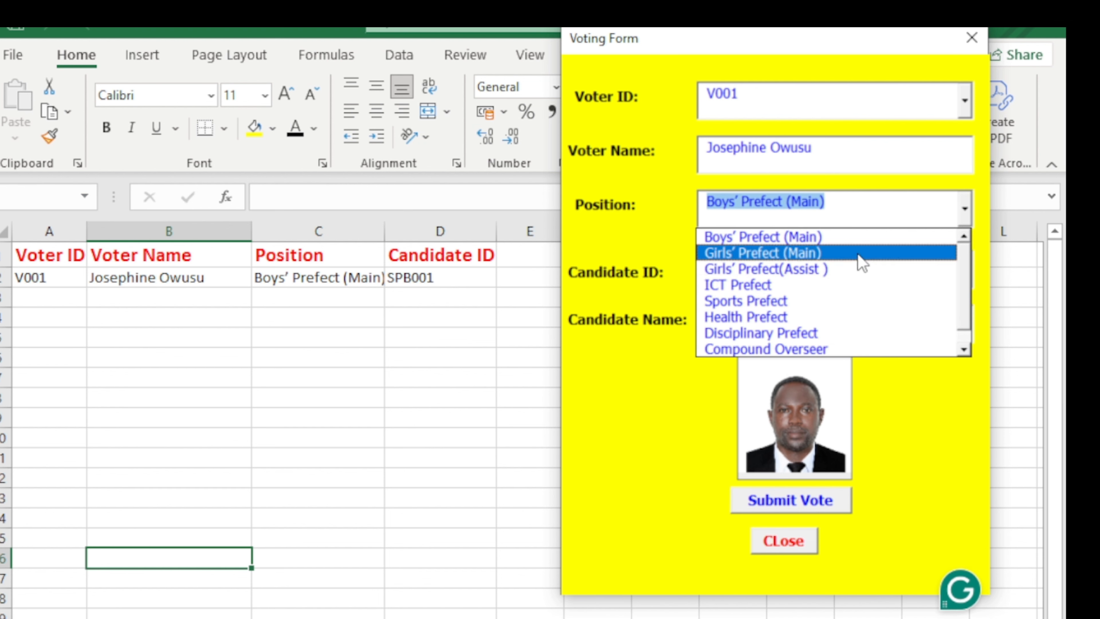
click(861, 256)
click(964, 269)
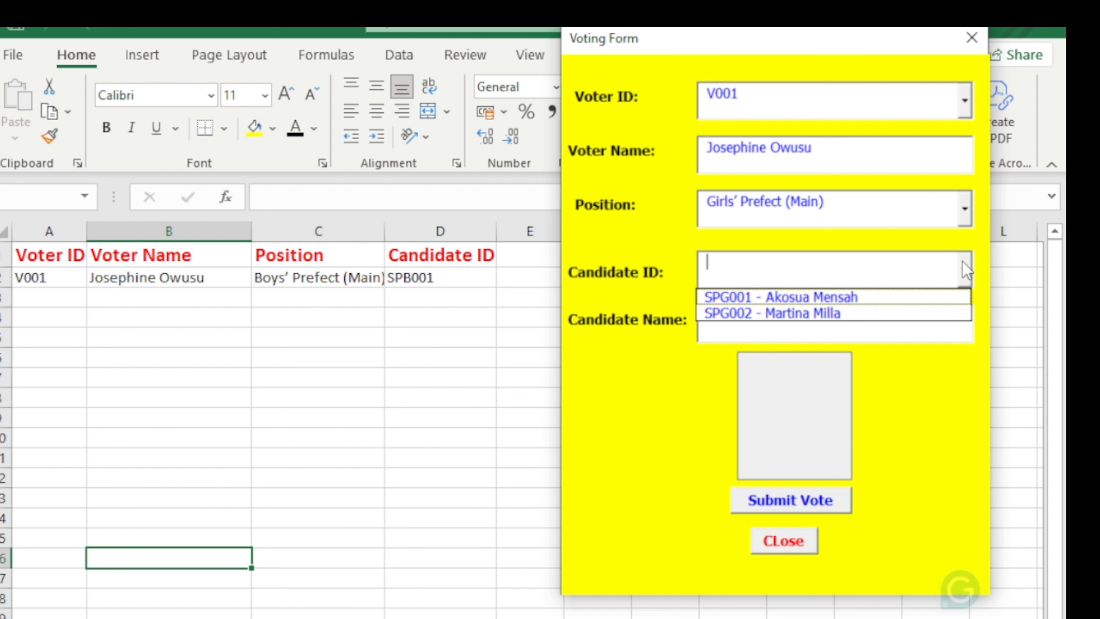
click(917, 303)
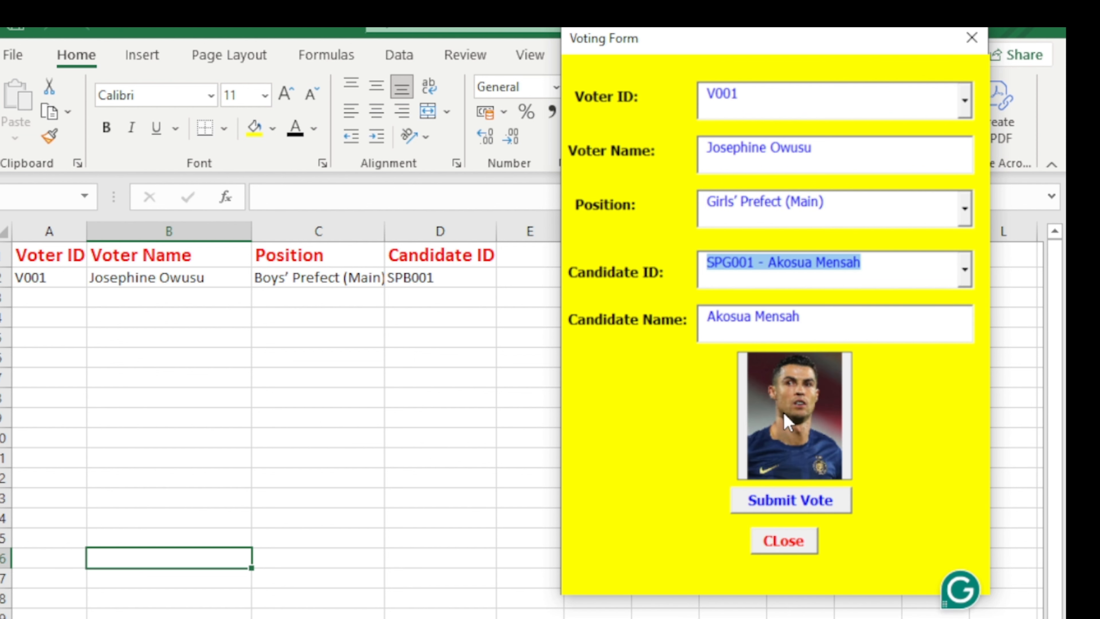
click(793, 503)
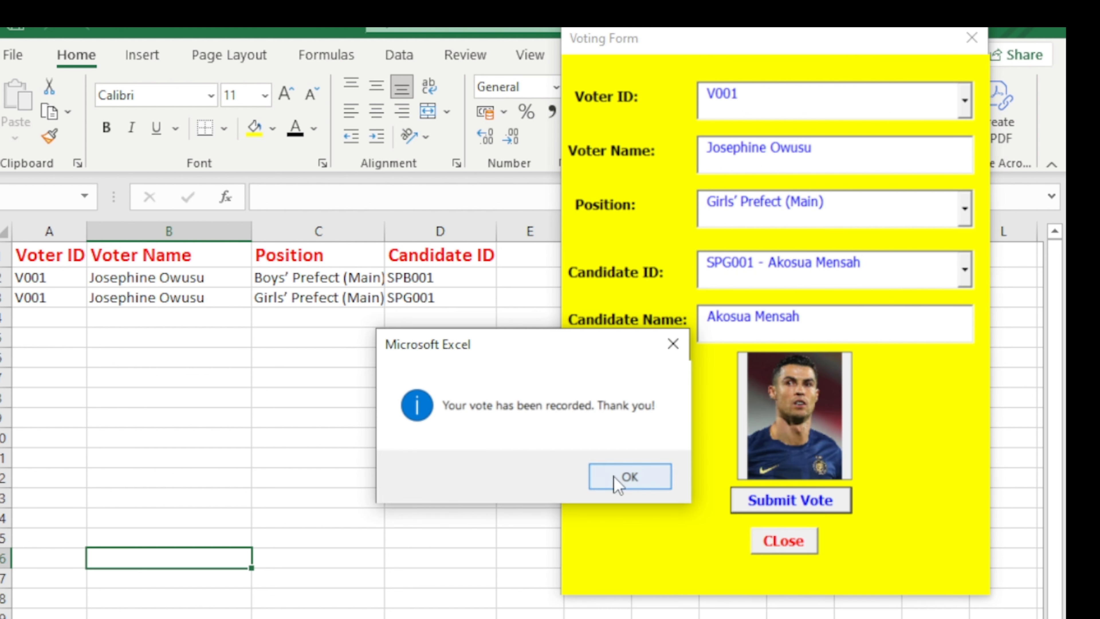
click(619, 481)
Submit the first voter's ICT Prefect vote for SITP001.
click(963, 216)
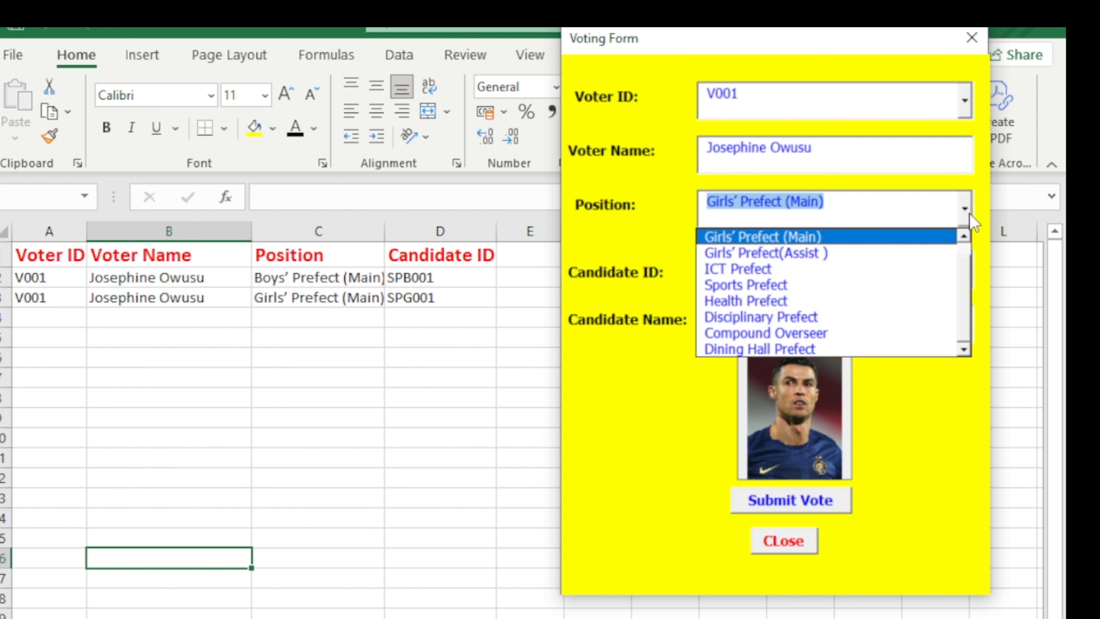
click(838, 271)
click(968, 267)
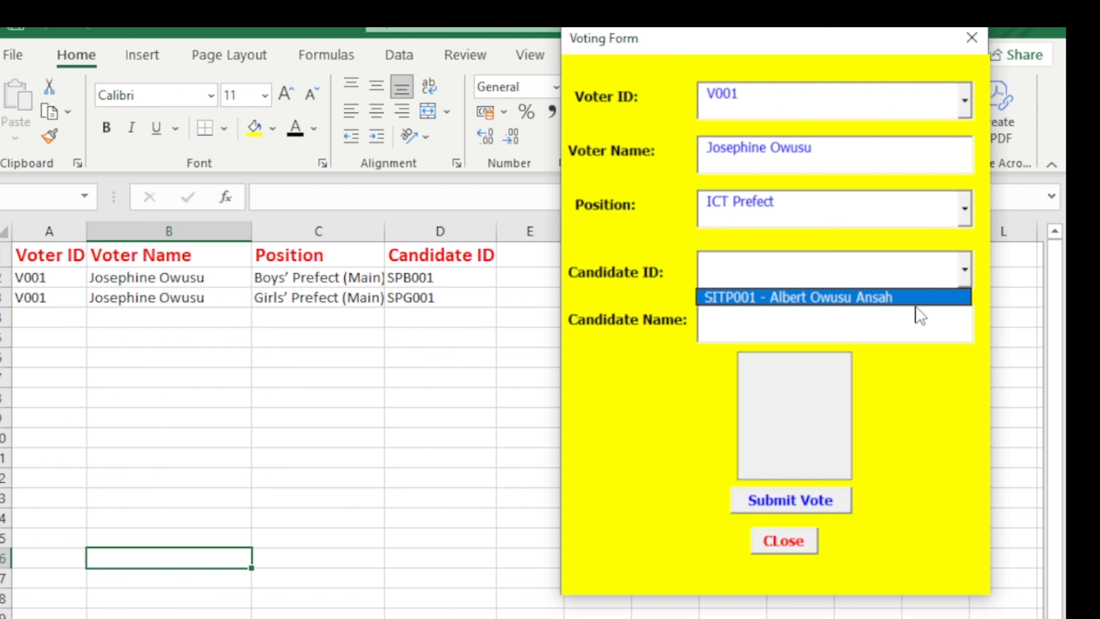
click(833, 313)
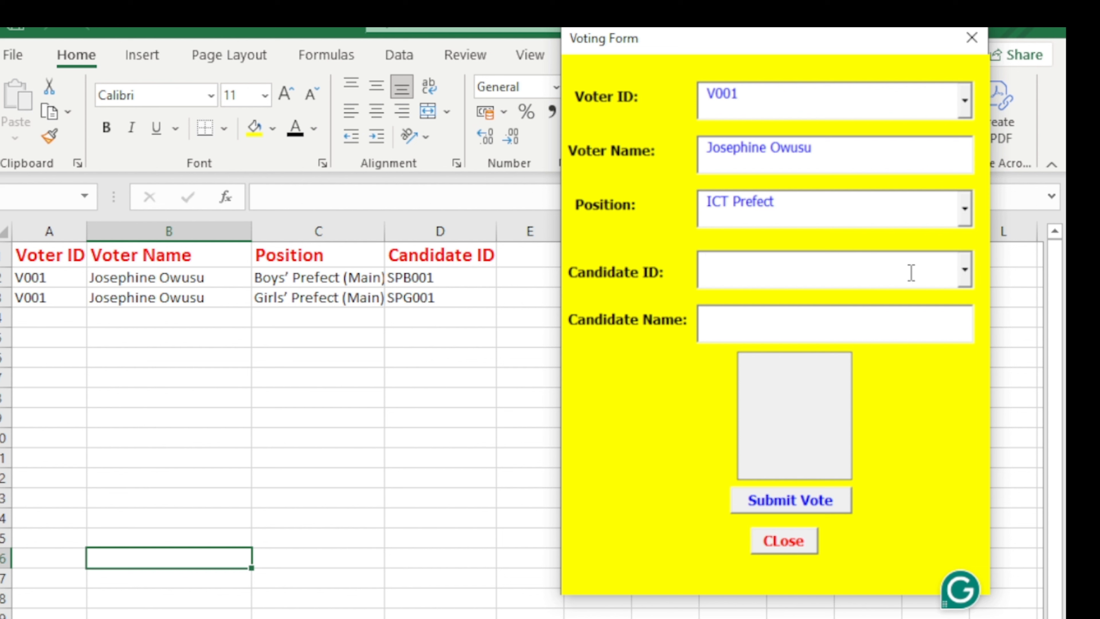
click(963, 270)
click(963, 297)
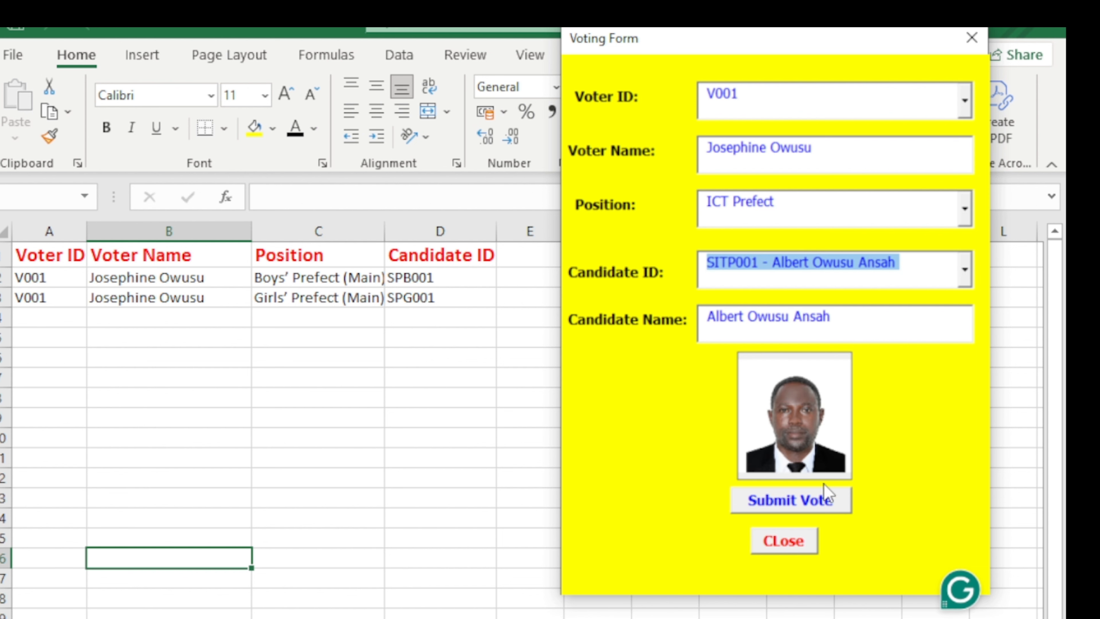
click(827, 501)
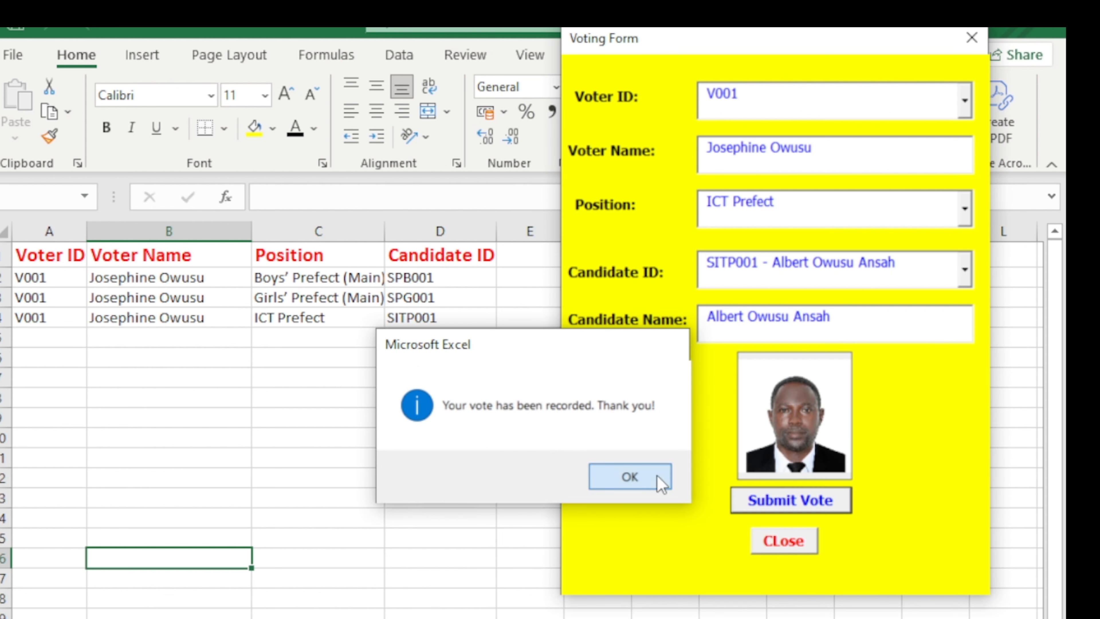
click(659, 477)
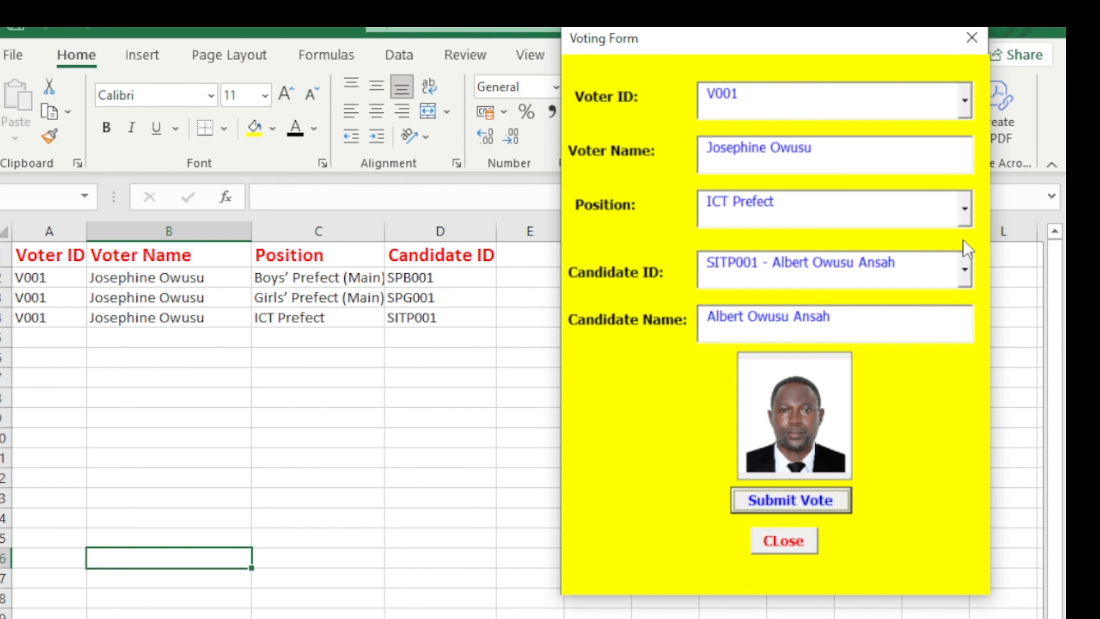
Submit the first voter's Sports Prefect vote for SSP001.
click(964, 209)
click(916, 285)
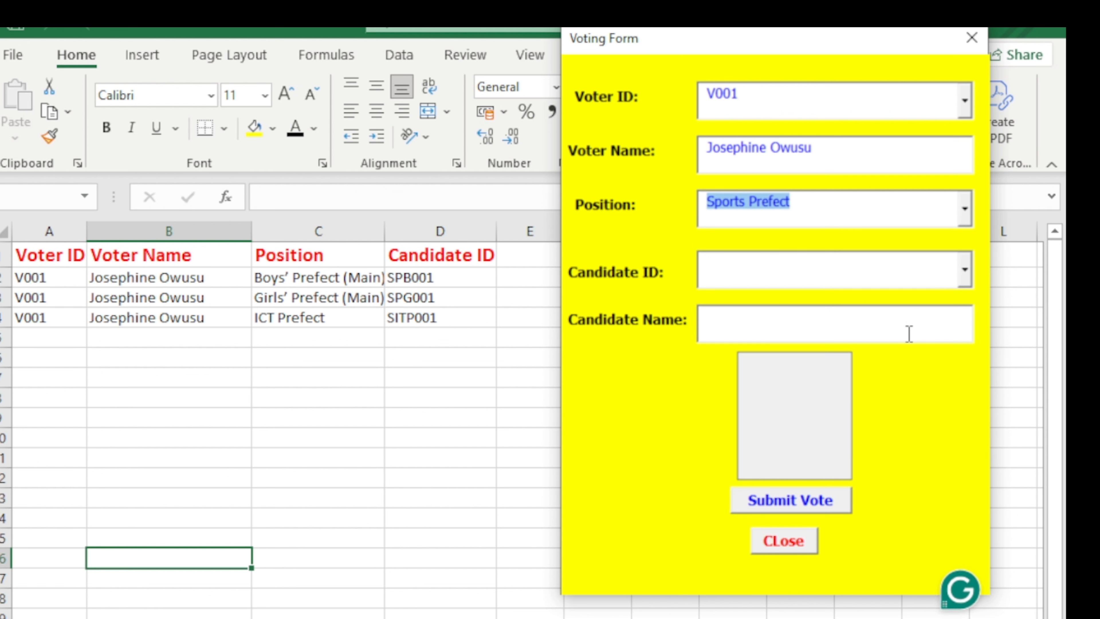
click(964, 270)
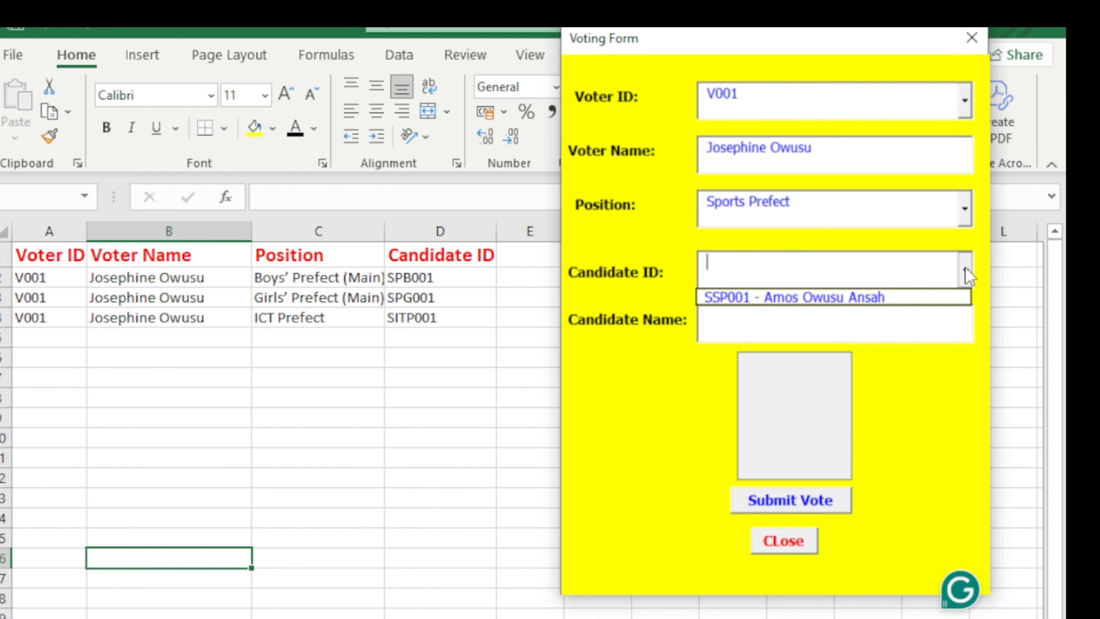
click(857, 299)
click(824, 503)
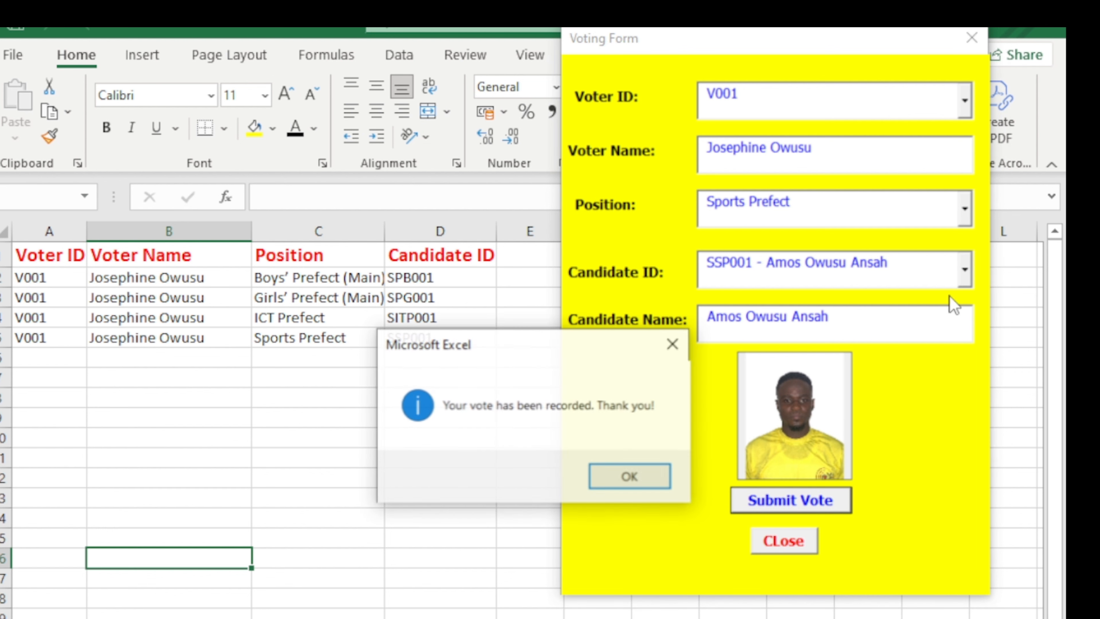
click(644, 476)
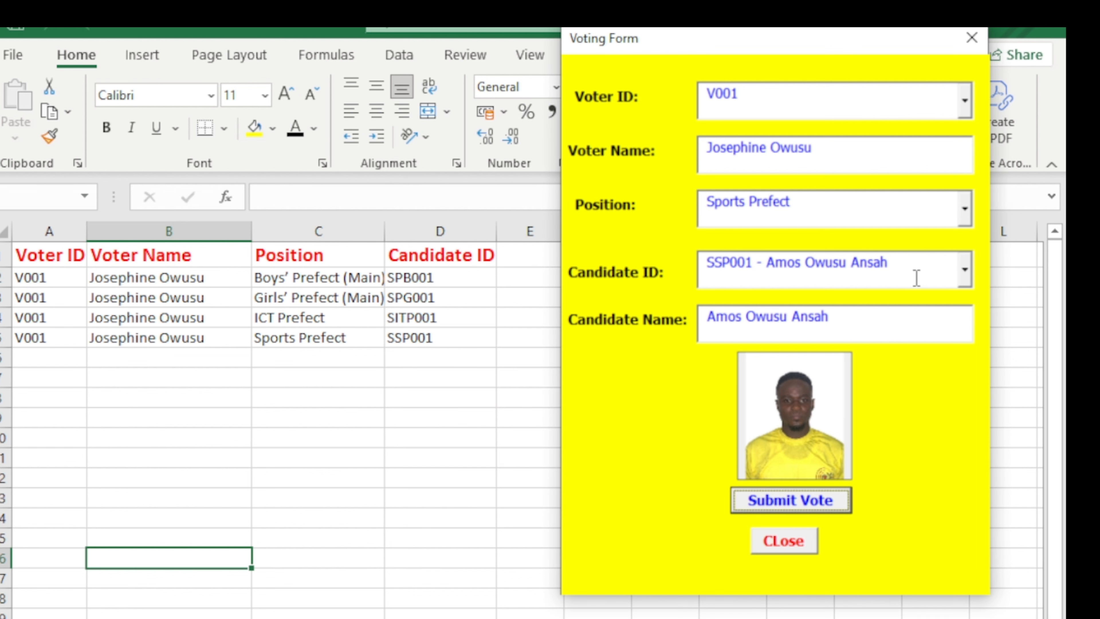
Submit the first voter's Disciplinary Prefect vote for SDP001.
click(963, 209)
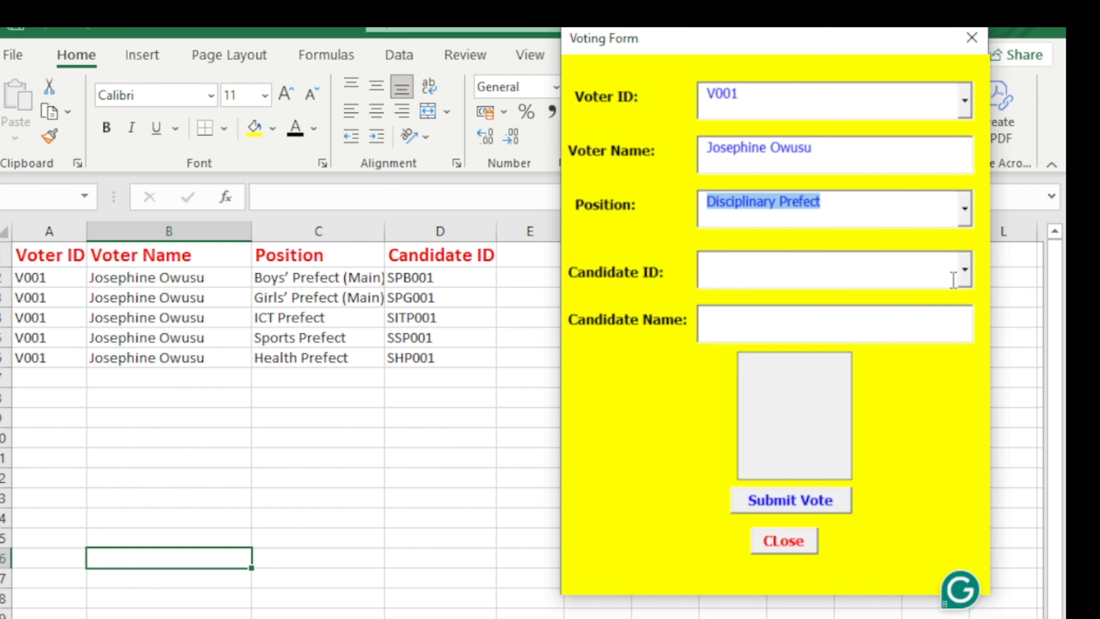
click(964, 270)
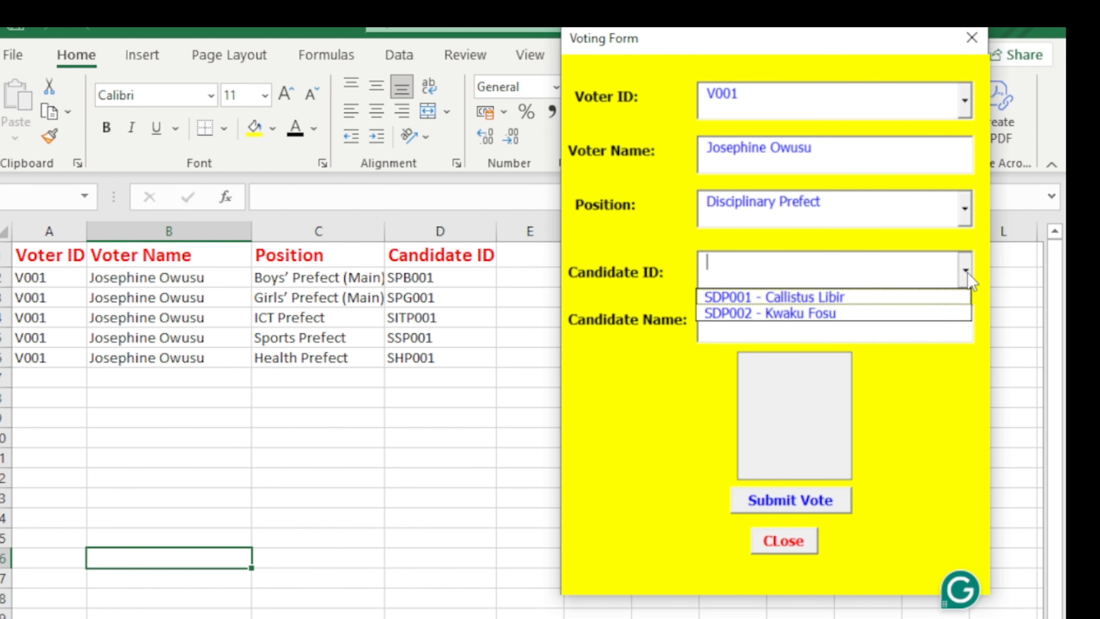
click(922, 298)
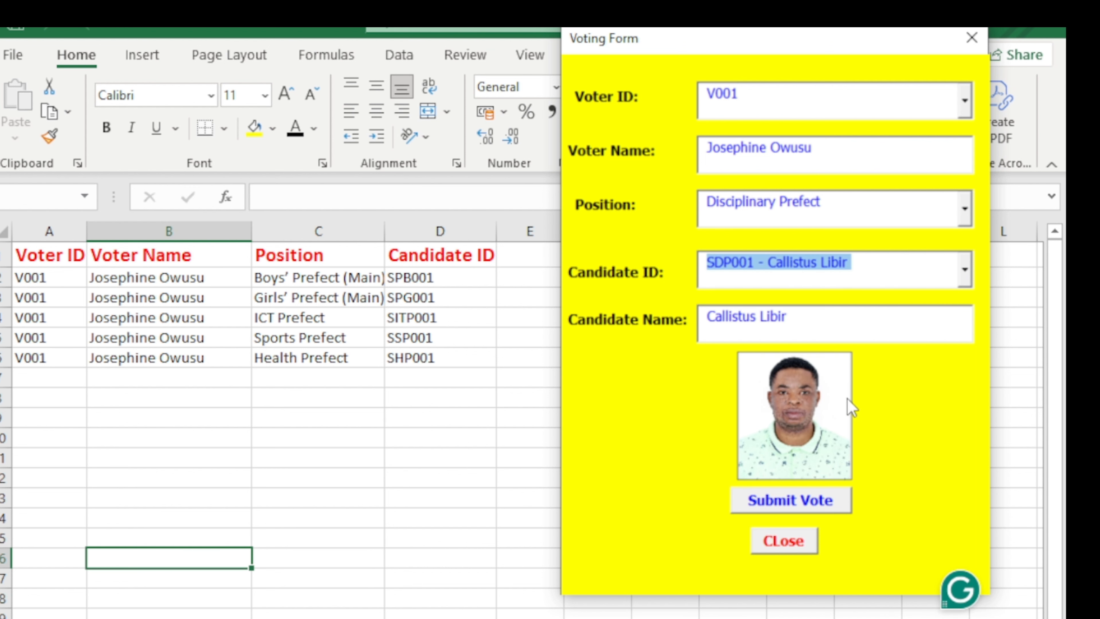
click(786, 503)
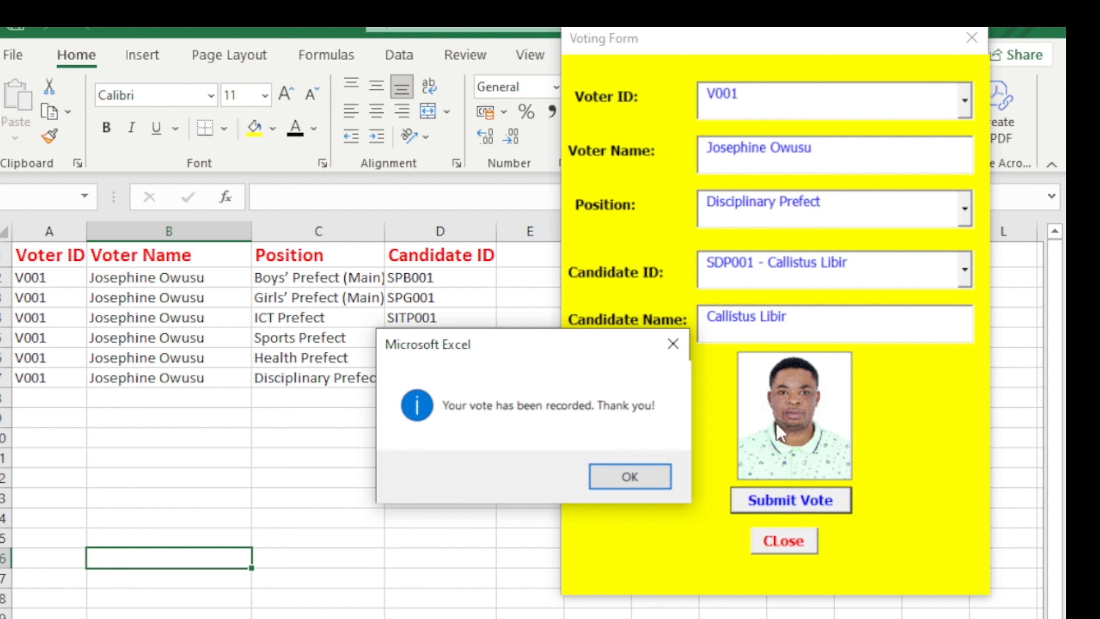
click(626, 482)
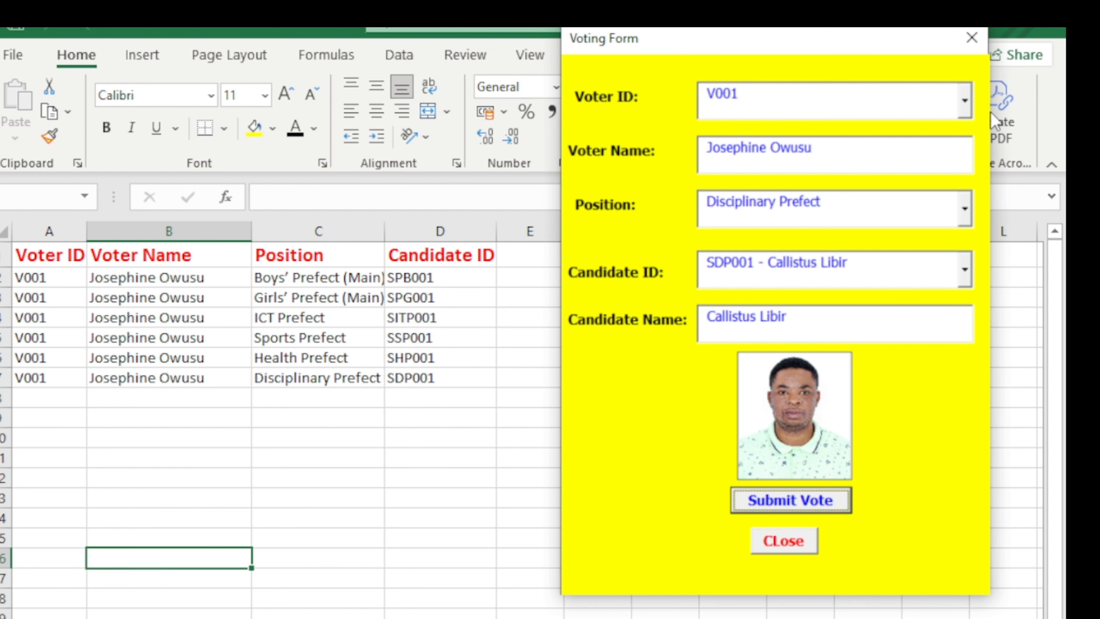
click(965, 101)
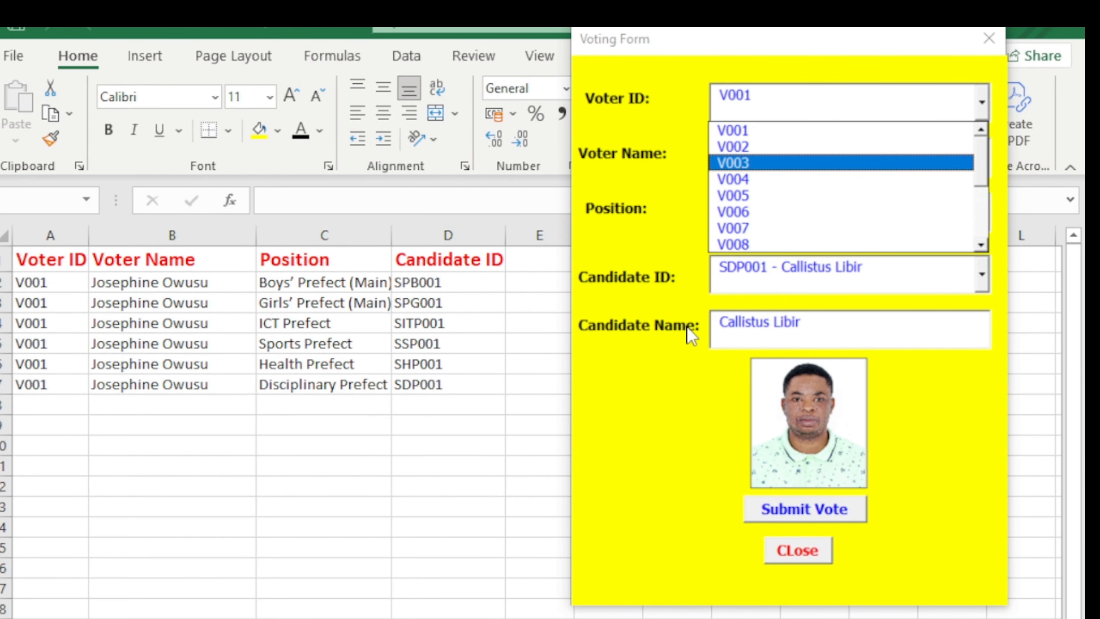
Switch the form to voter V003 and submit candidate SPB001 for Boys' Prefect (Main).
click(820, 162)
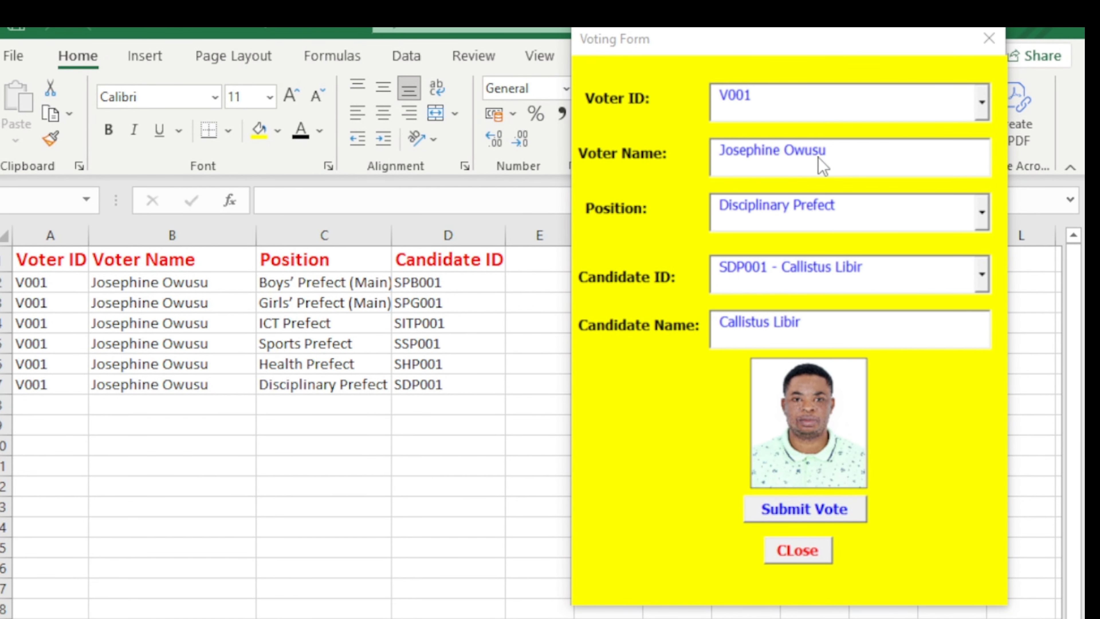
click(981, 217)
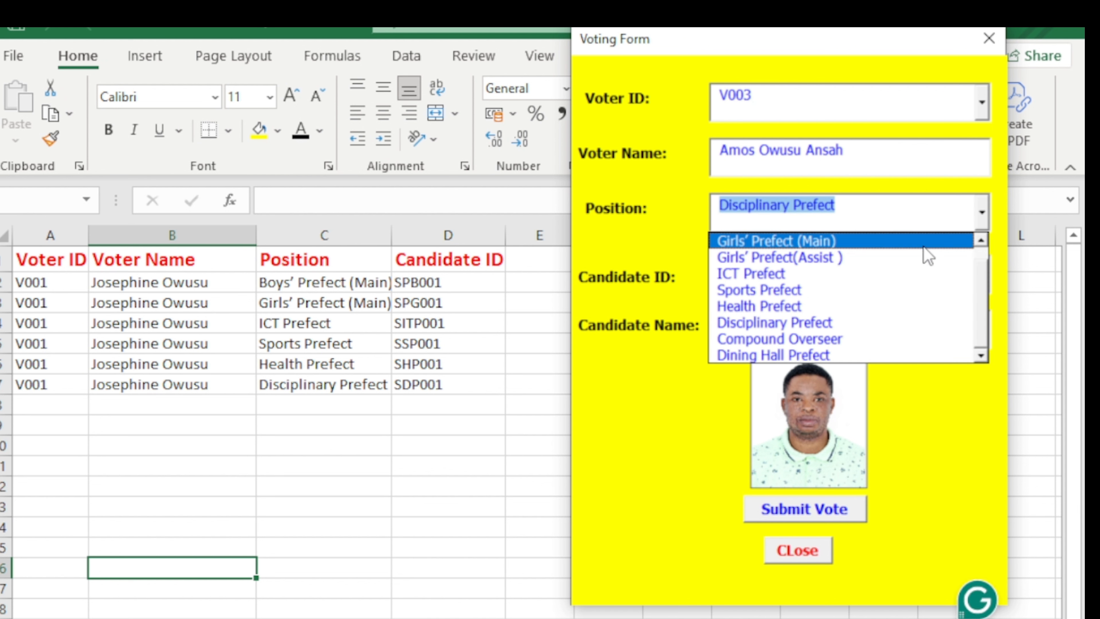
click(981, 212)
click(981, 213)
click(920, 248)
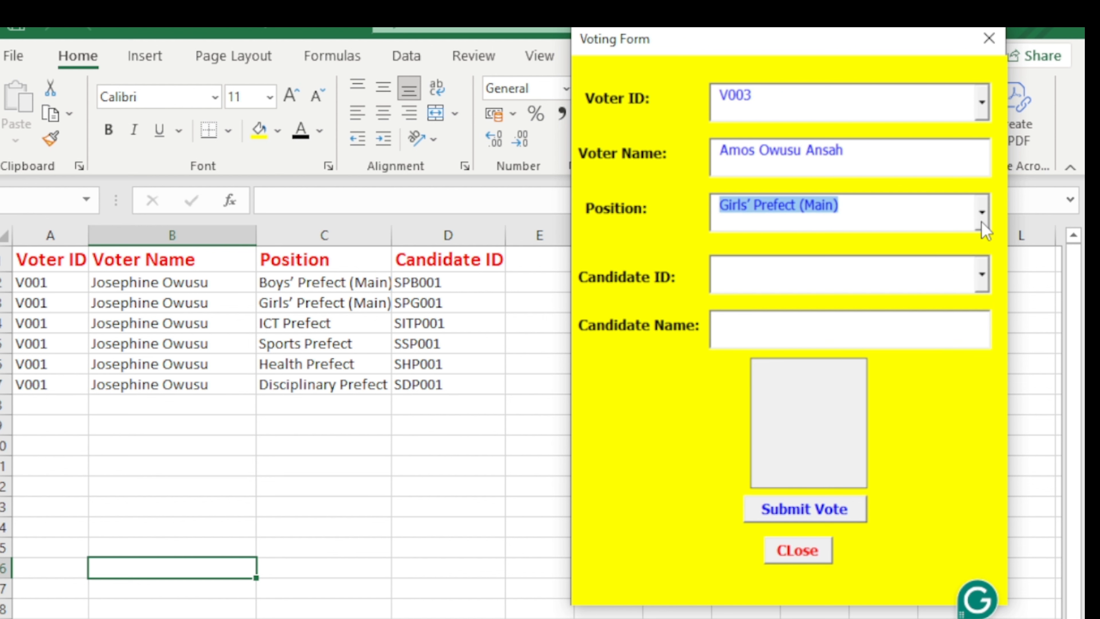
click(982, 217)
scroll(990, 250, up, 1)
click(908, 243)
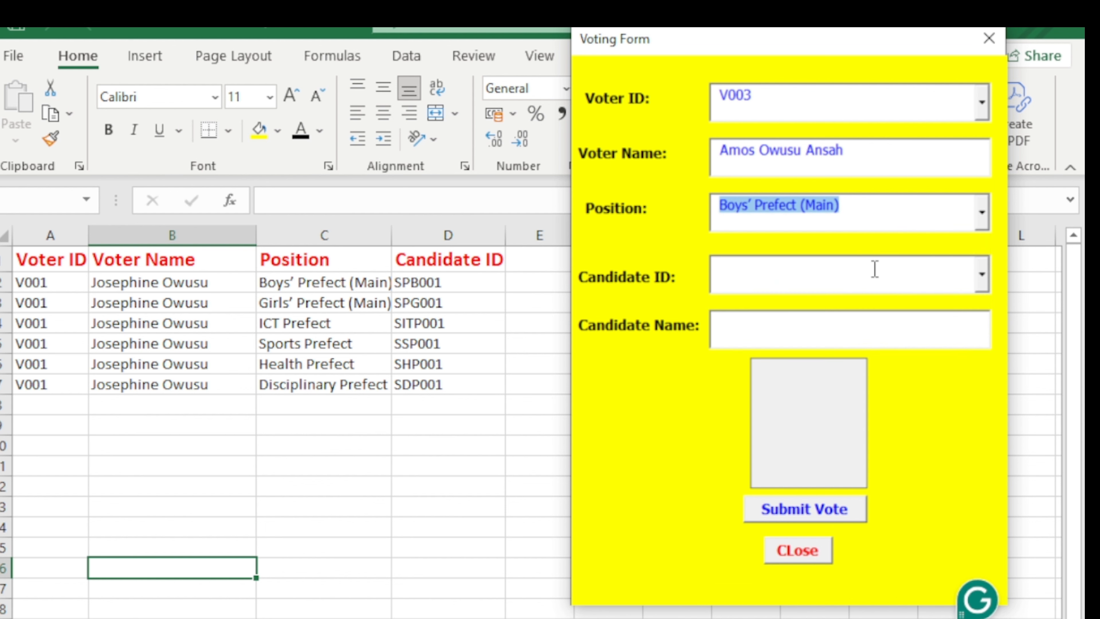
click(981, 277)
click(945, 302)
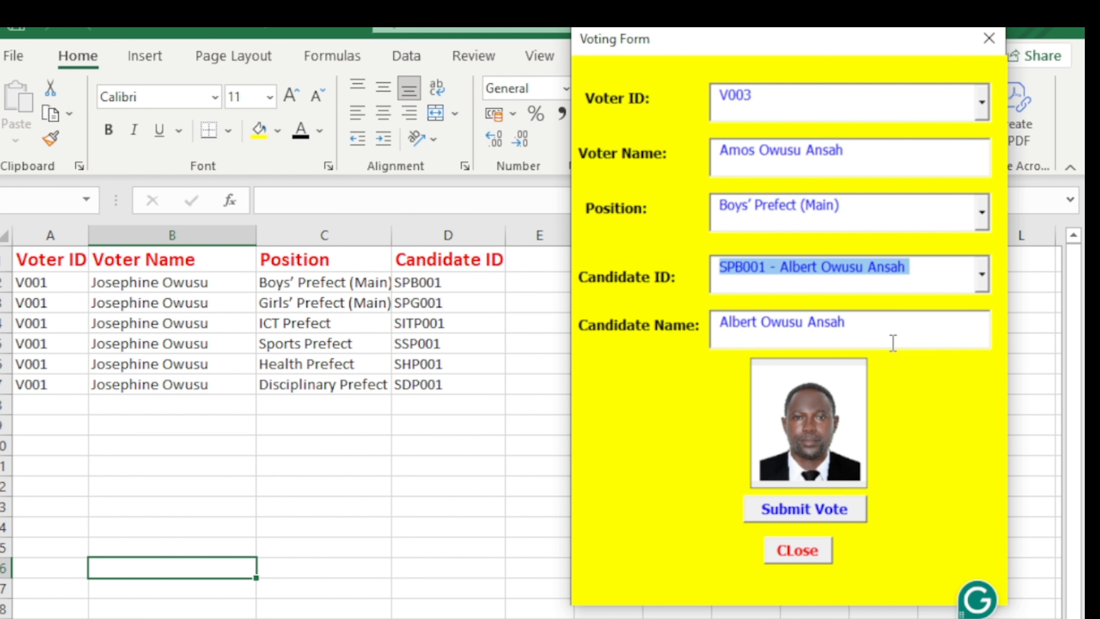
click(800, 511)
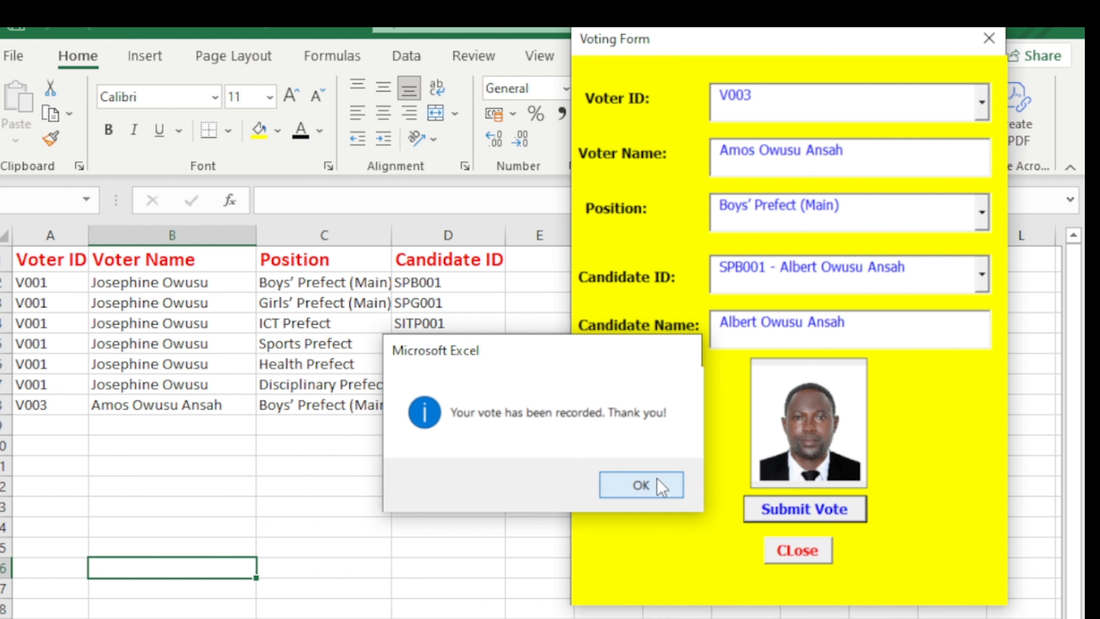
click(658, 484)
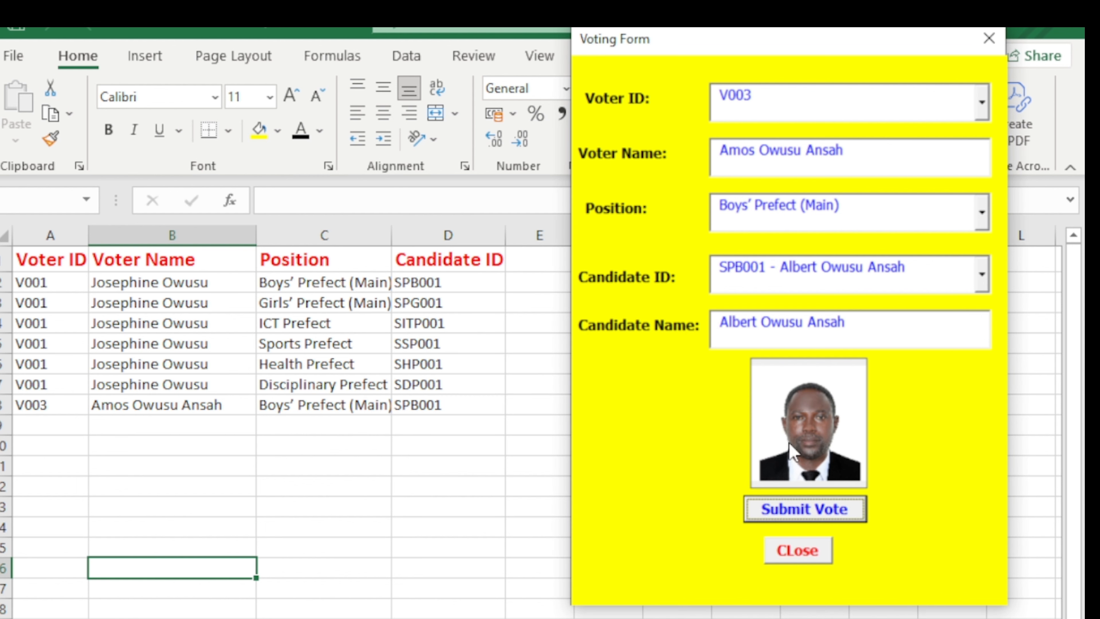
Submit candidate SPG004 for Girls' Prefect(Assist), then close the form to show the results sheet.
click(981, 212)
click(950, 255)
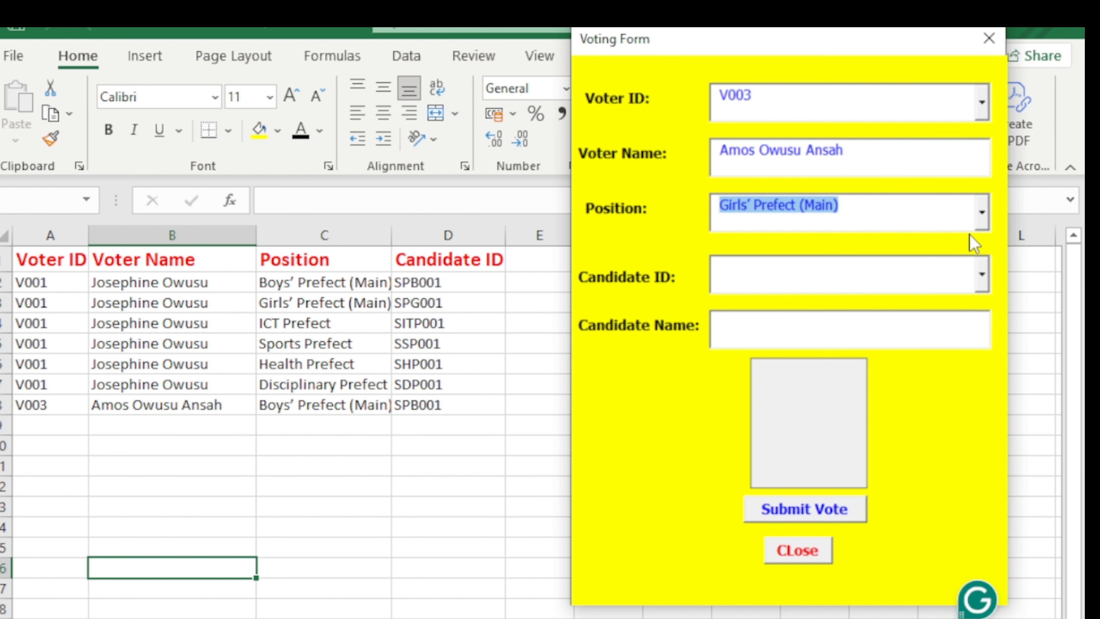
click(982, 212)
click(937, 260)
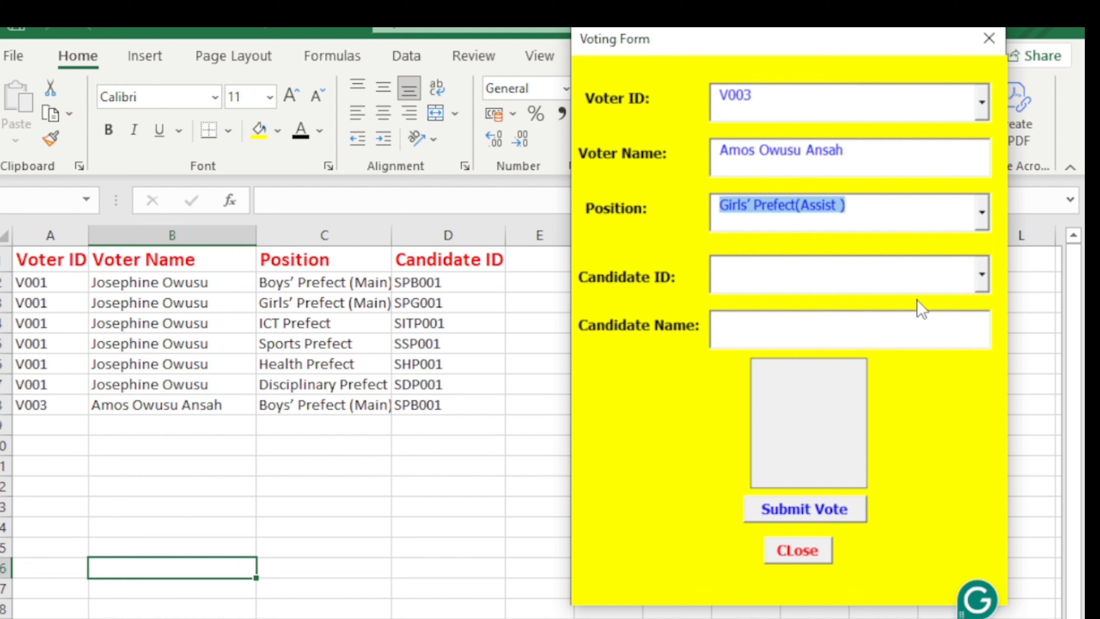
click(955, 288)
click(951, 300)
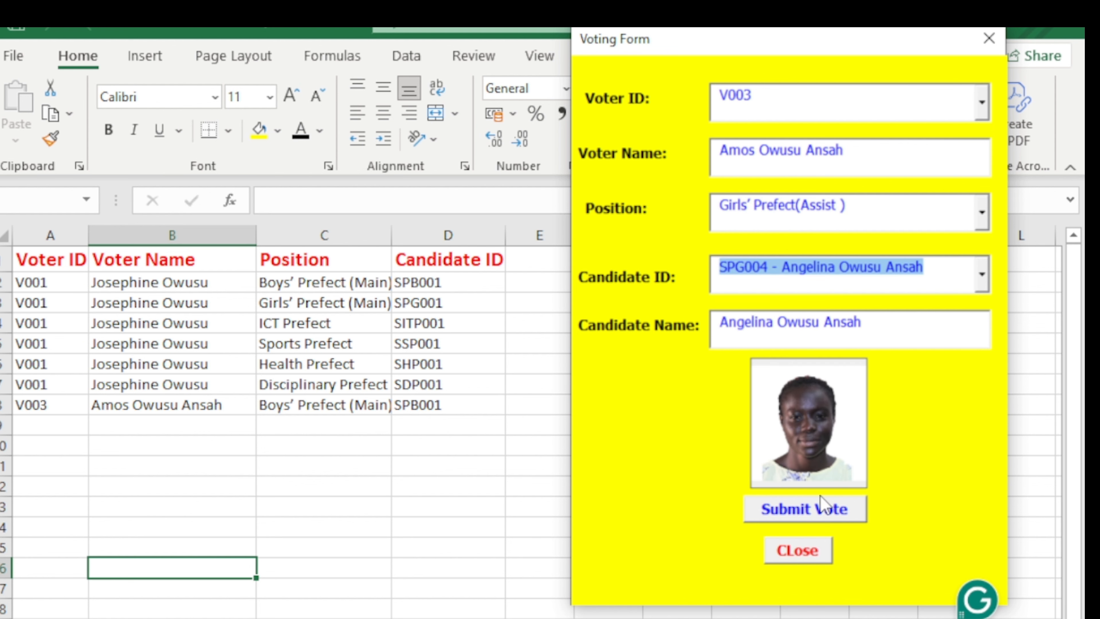
click(812, 512)
click(640, 488)
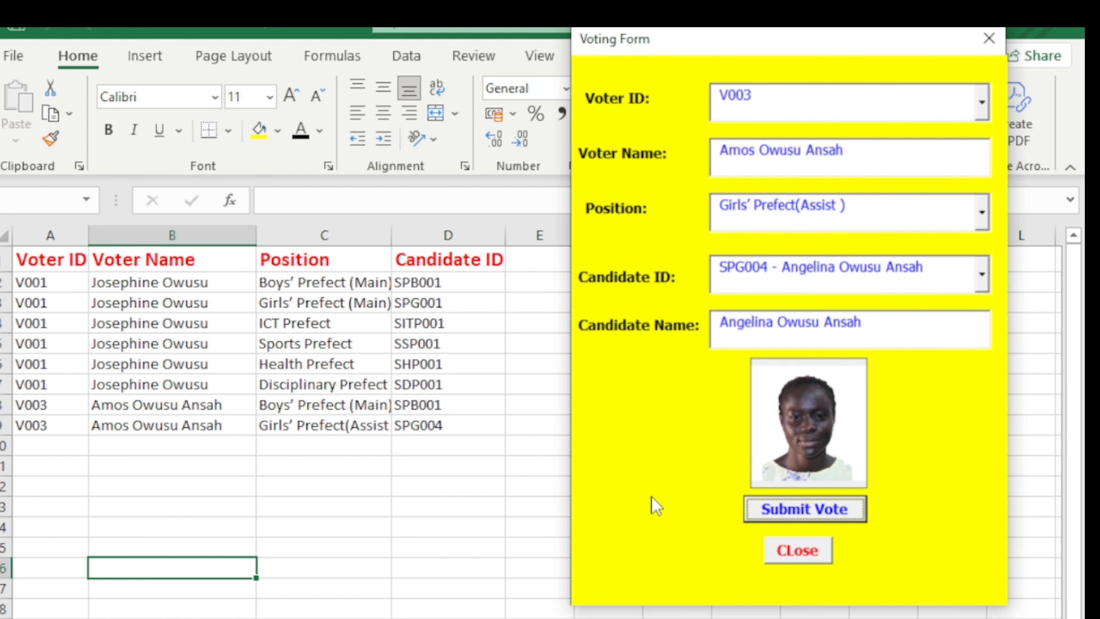
click(784, 536)
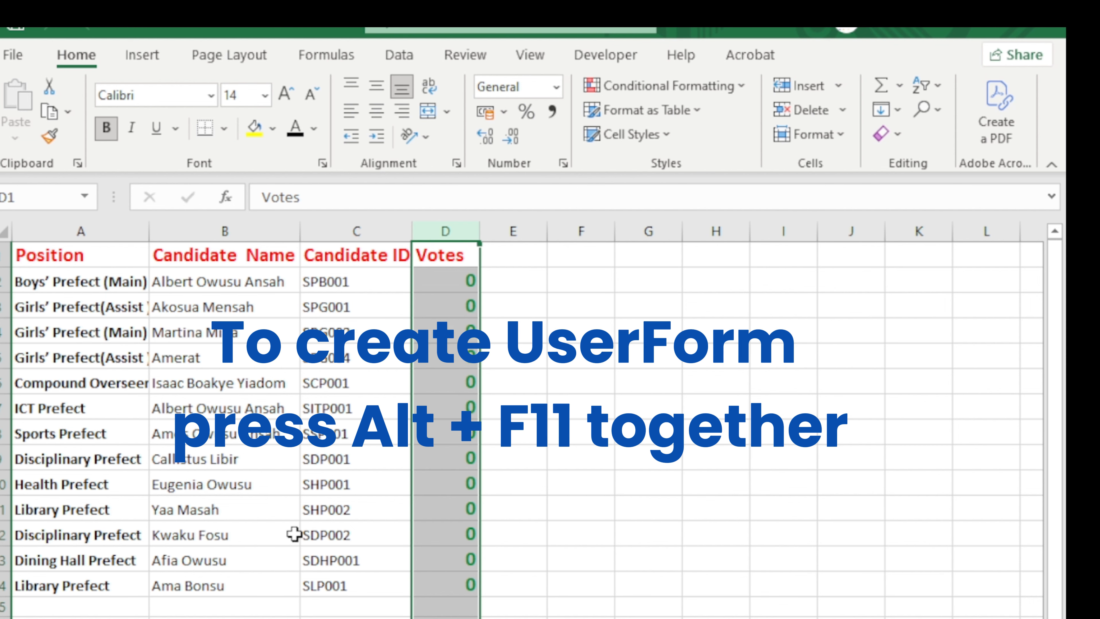
Inspect the UserForm1 Voting Form design in the VBA editor, then return to the Voting sheet.
key(alt+F11)
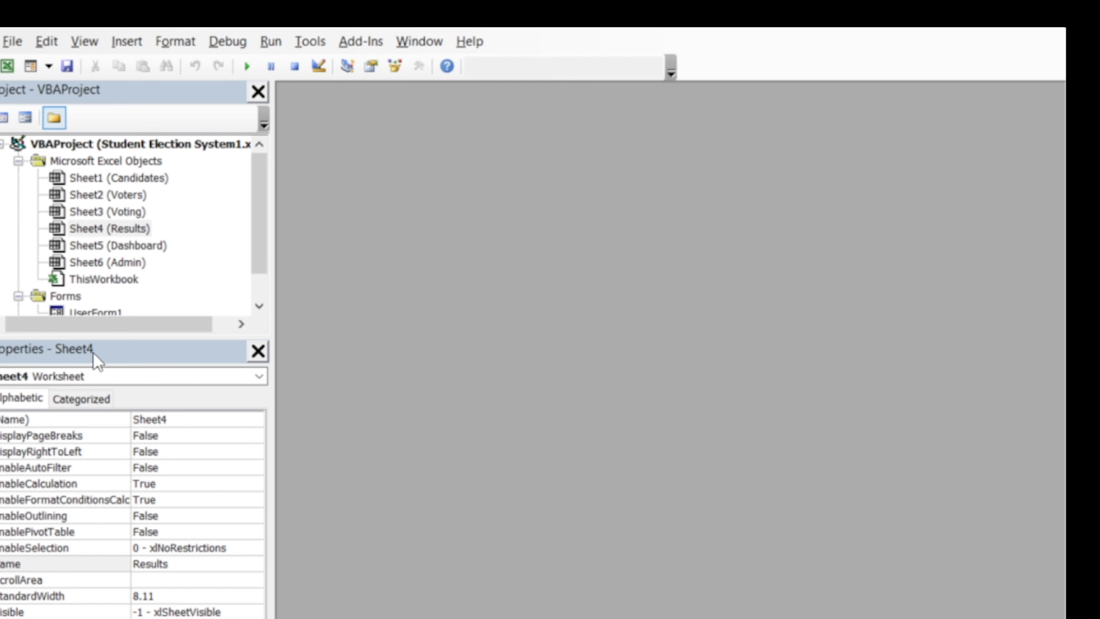
scroll(137, 286, down, 1)
double_click(96, 280)
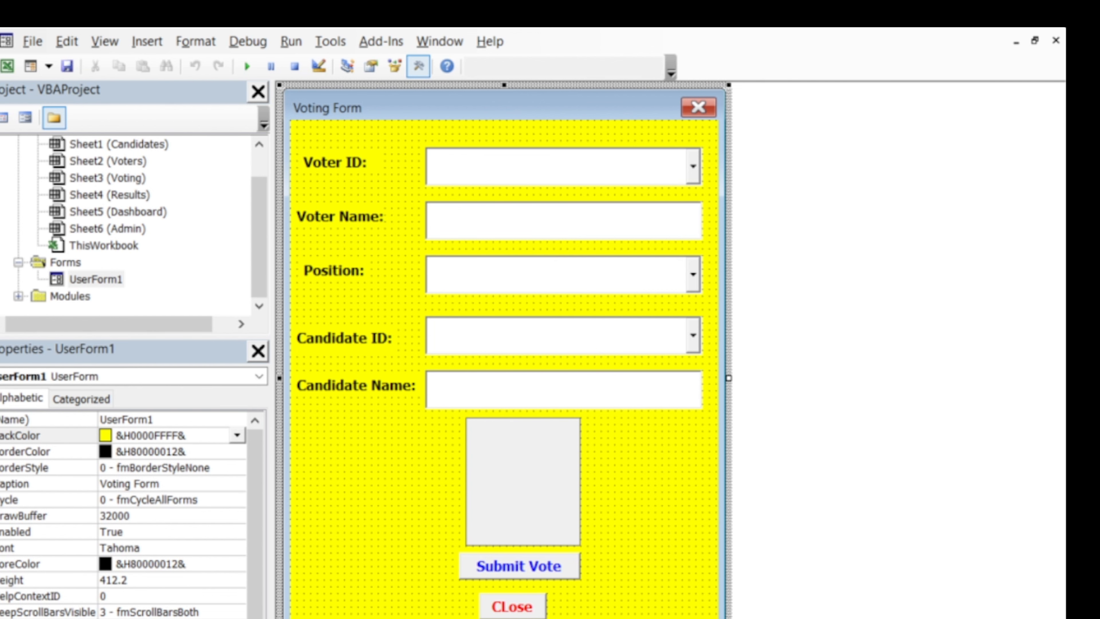
key(alt+F11)
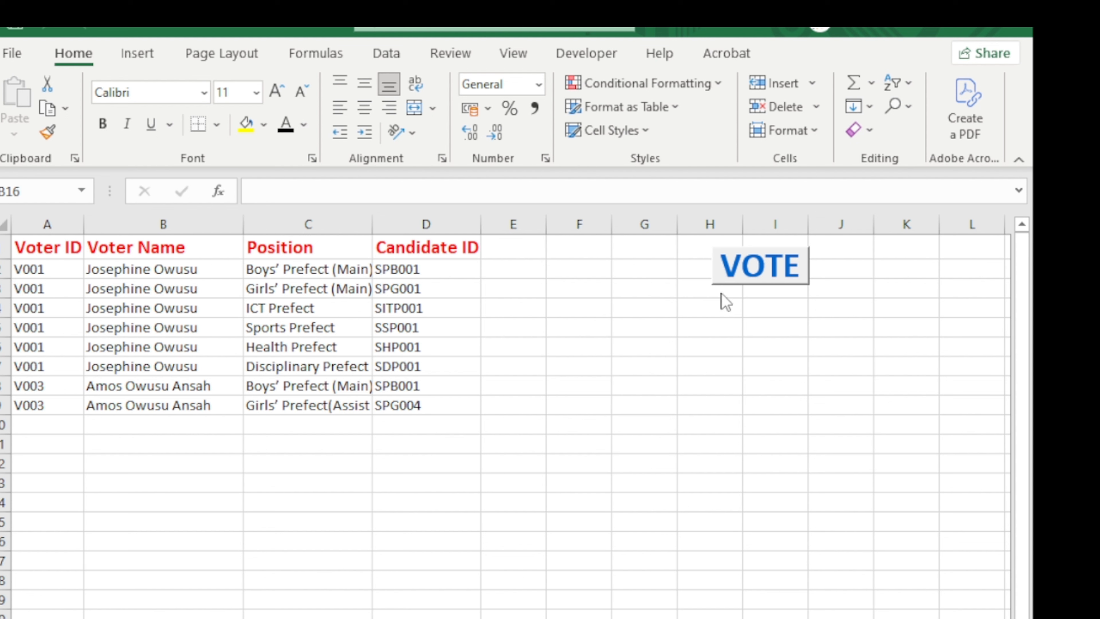